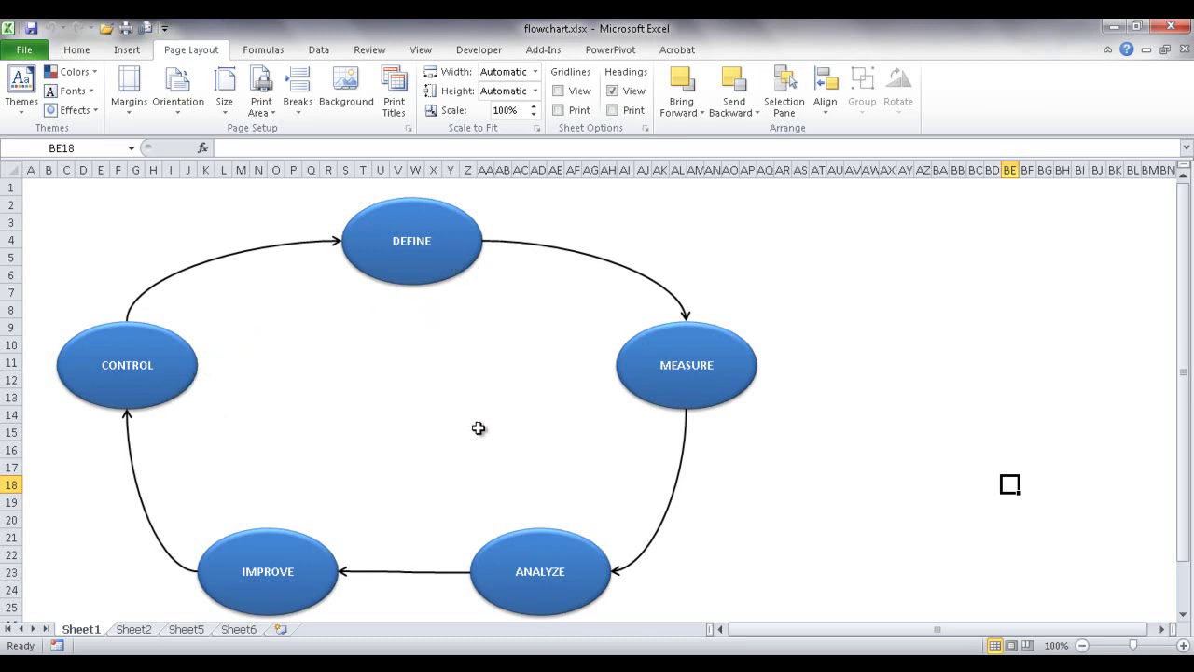
- Review the example swim-lane flowchart on Sheet2 and the cycle diagram on Sheet1
left_click(135, 628)
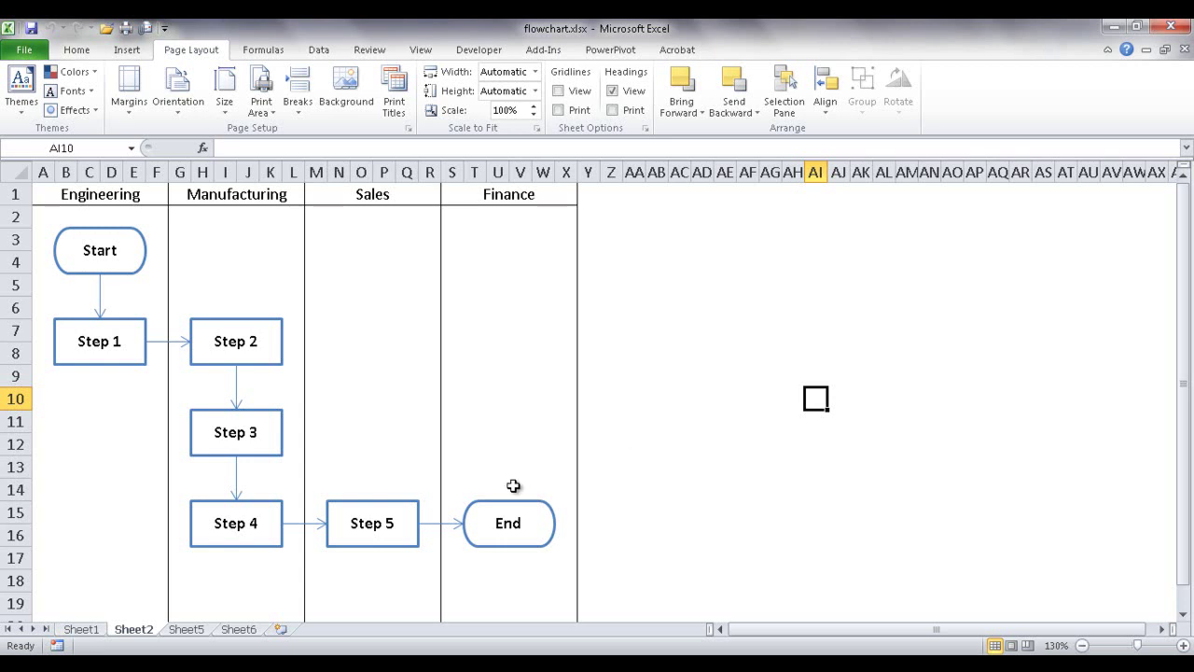
left_click(80, 628)
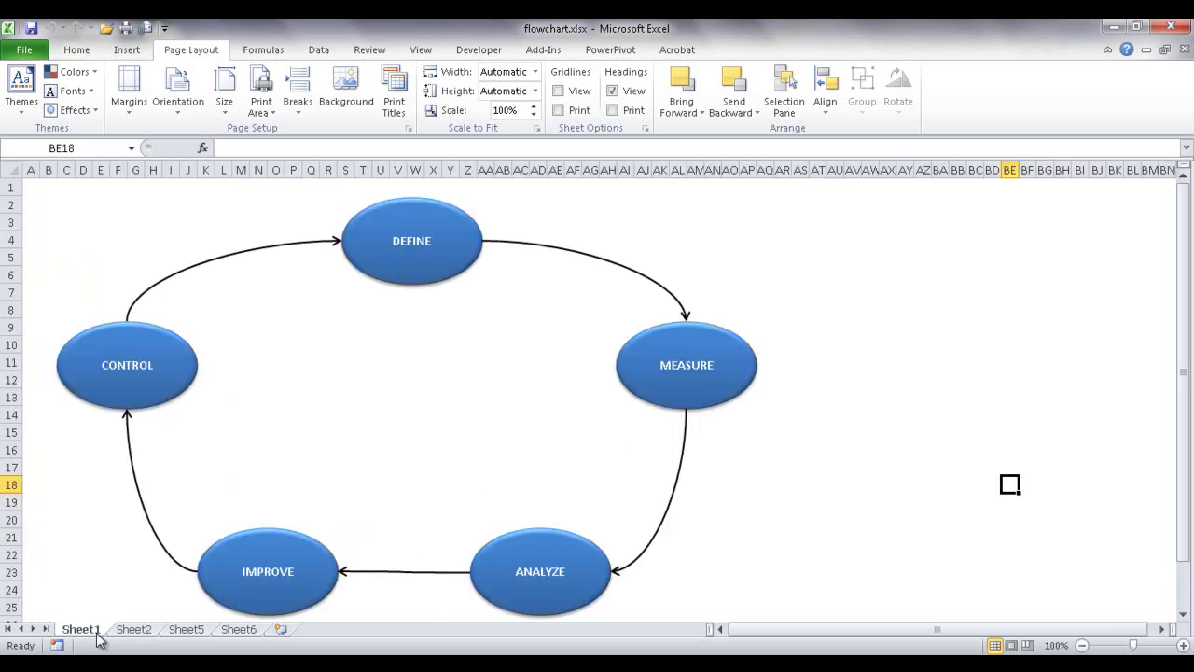
- Set the width of all columns on Sheet5 to 2.14 to form a grid of small square cells
left_click(184, 631)
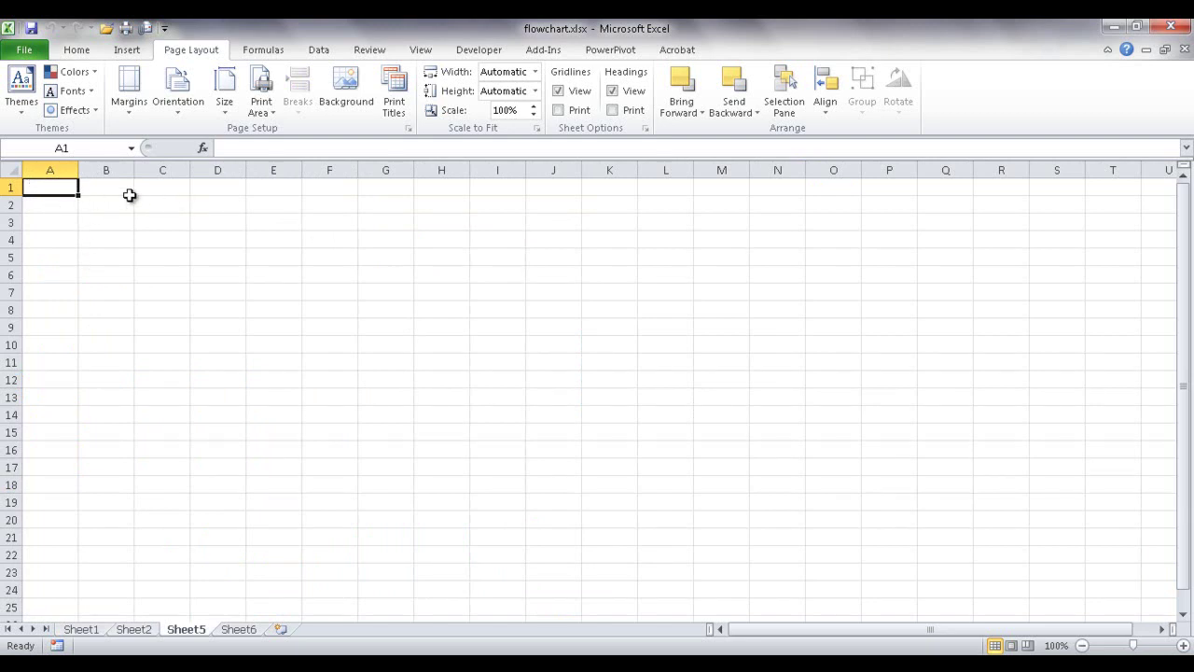
left_click(12, 168)
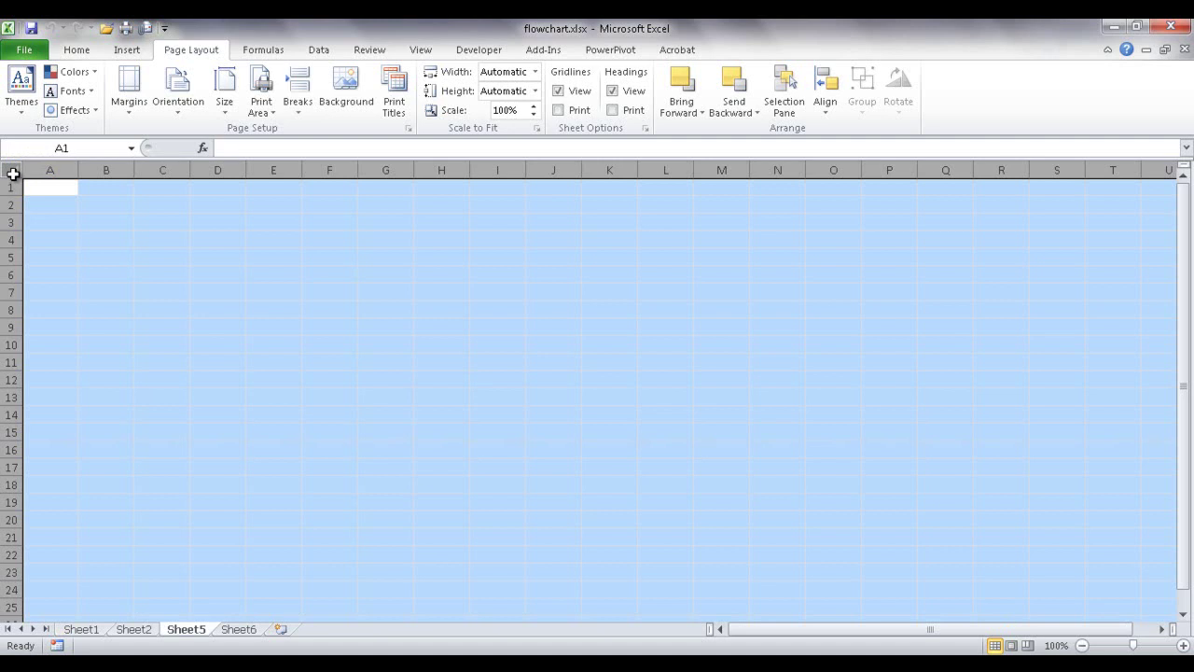
right_click(97, 173)
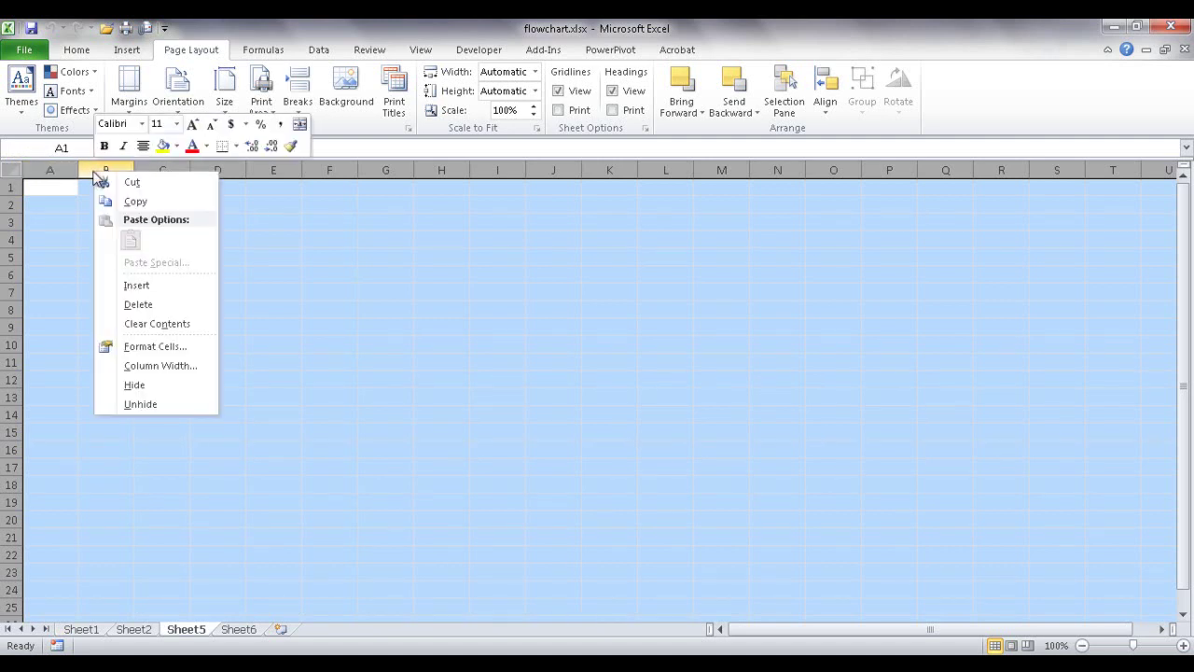
left_click(172, 367)
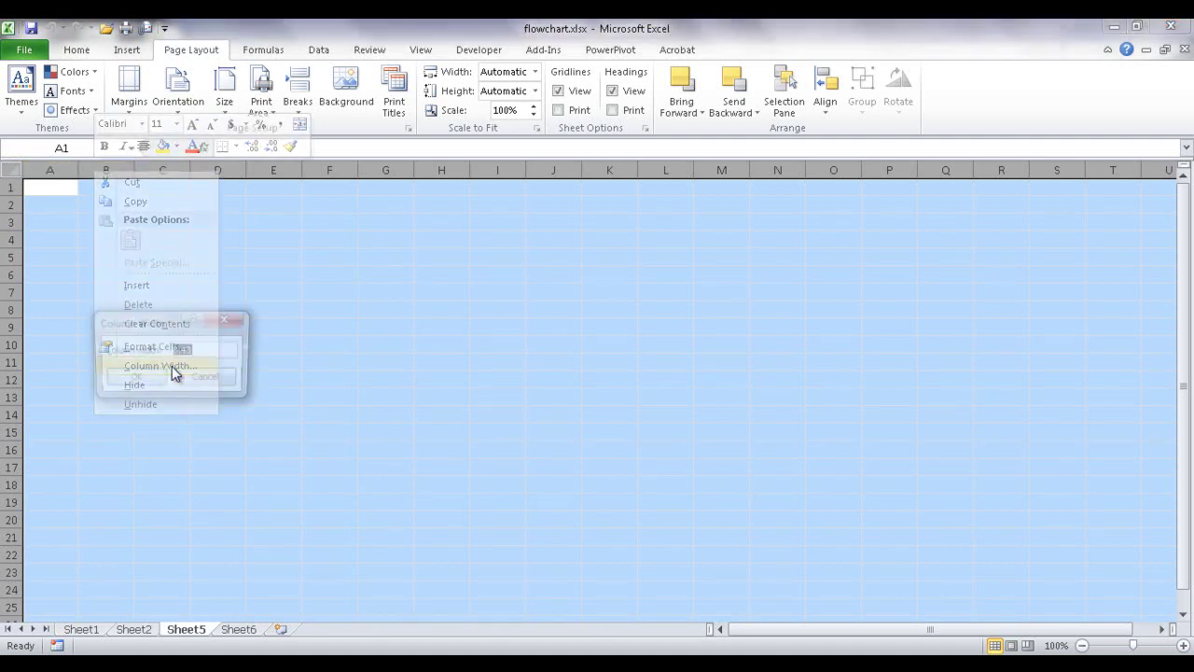
type("2.14")
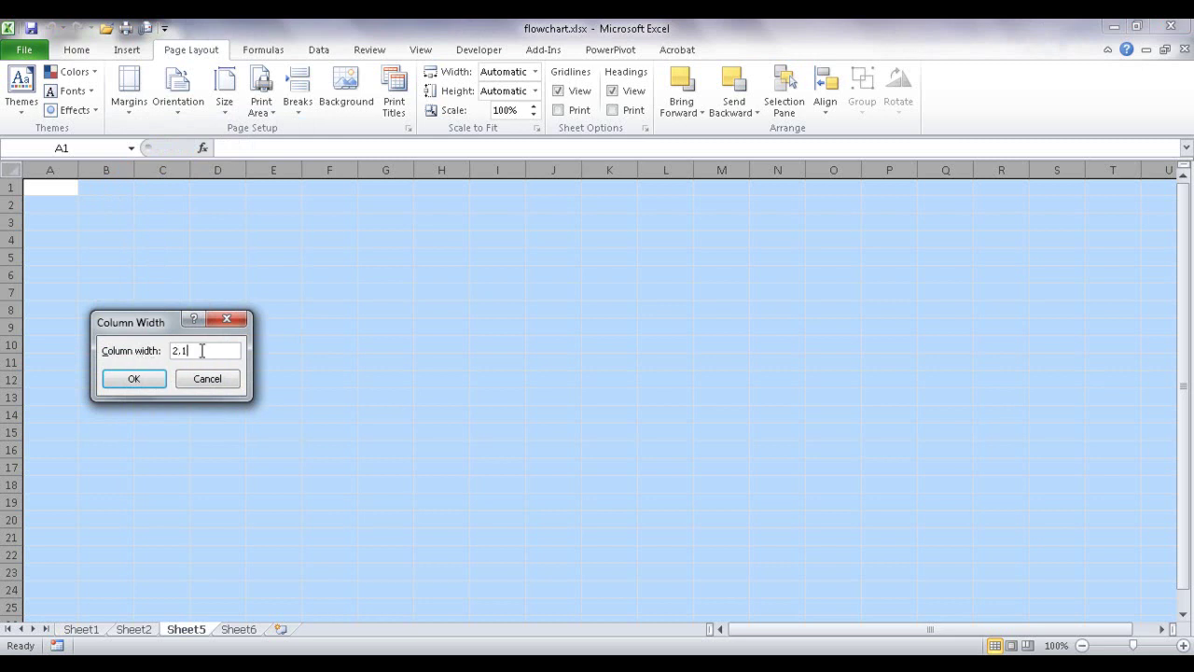
left_click(149, 378)
left_click(258, 361)
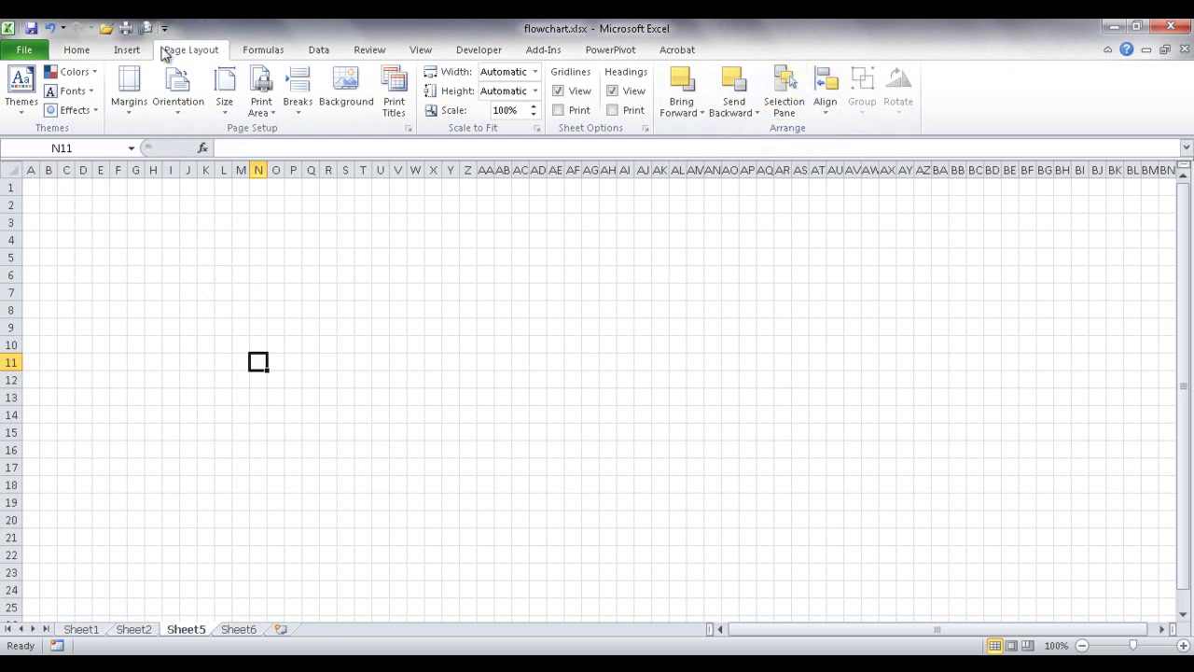
- Switch Snap to Grid off and on again, and re-enable Snap to Shape
left_click(826, 105)
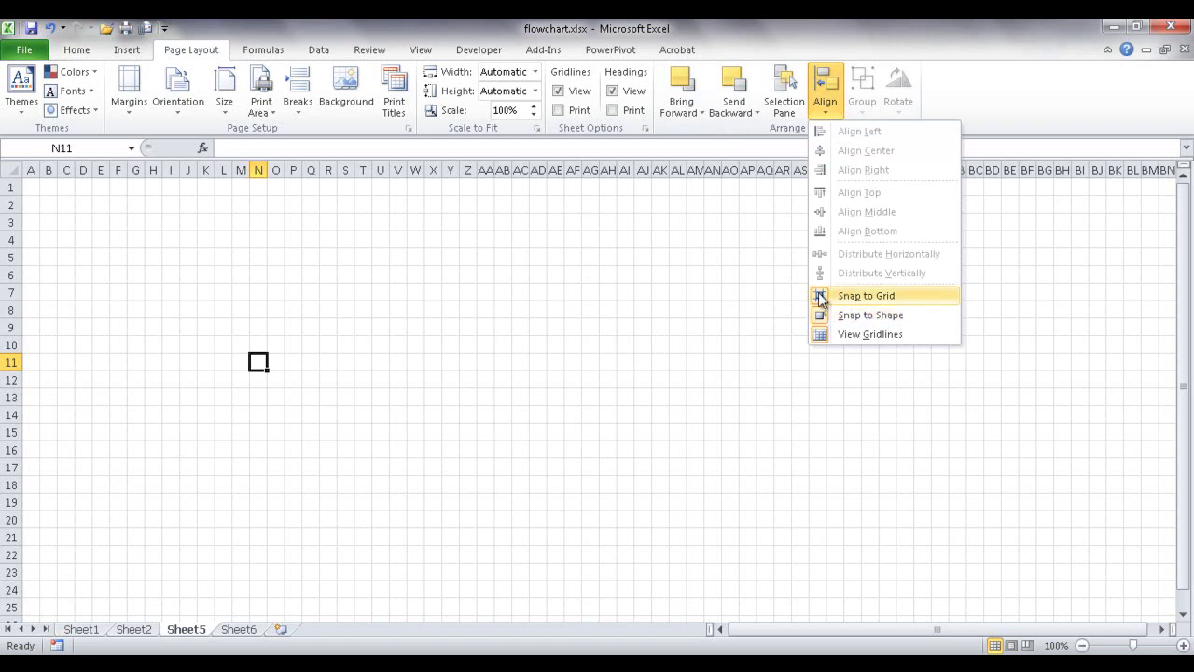
left_click(860, 295)
left_click(825, 93)
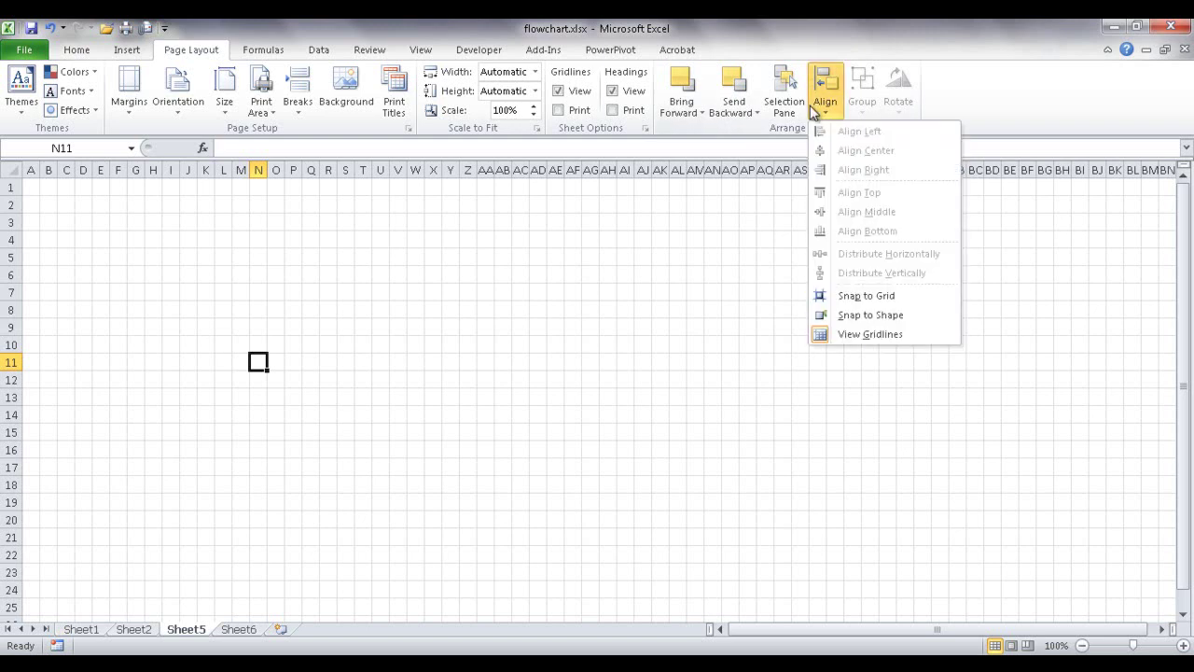
left_click(847, 296)
left_click(824, 93)
left_click(856, 317)
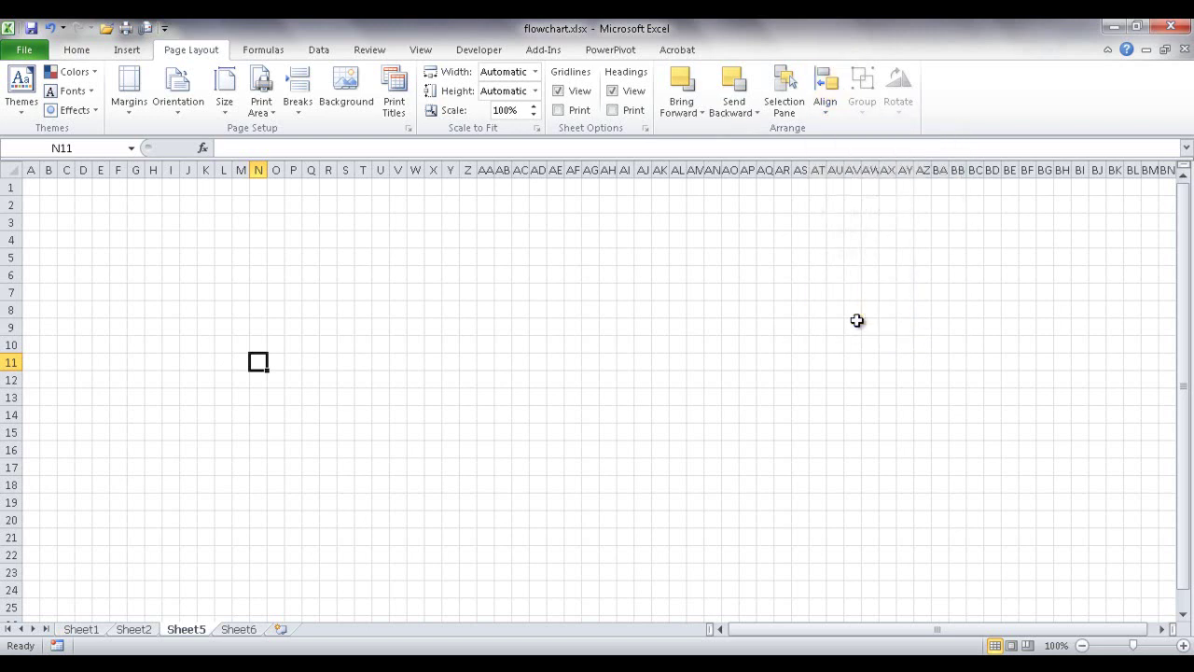
left_click(825, 93)
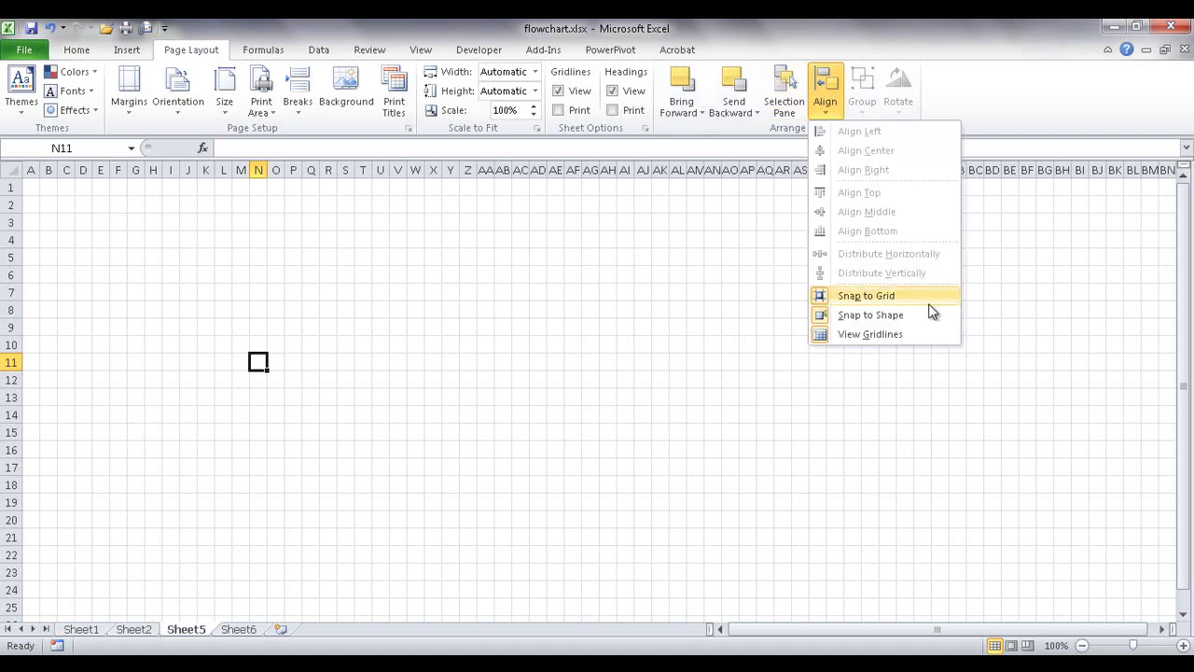
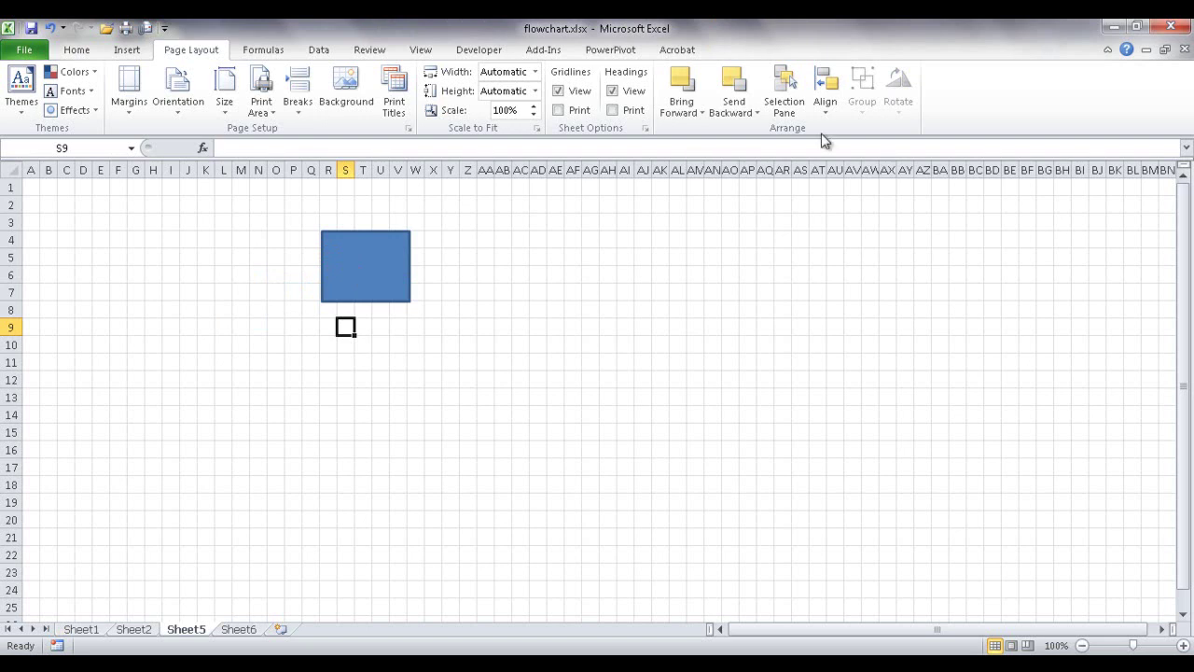
- Turn on Snap to Grid and duplicate the blue rectangle
left_click(825, 98)
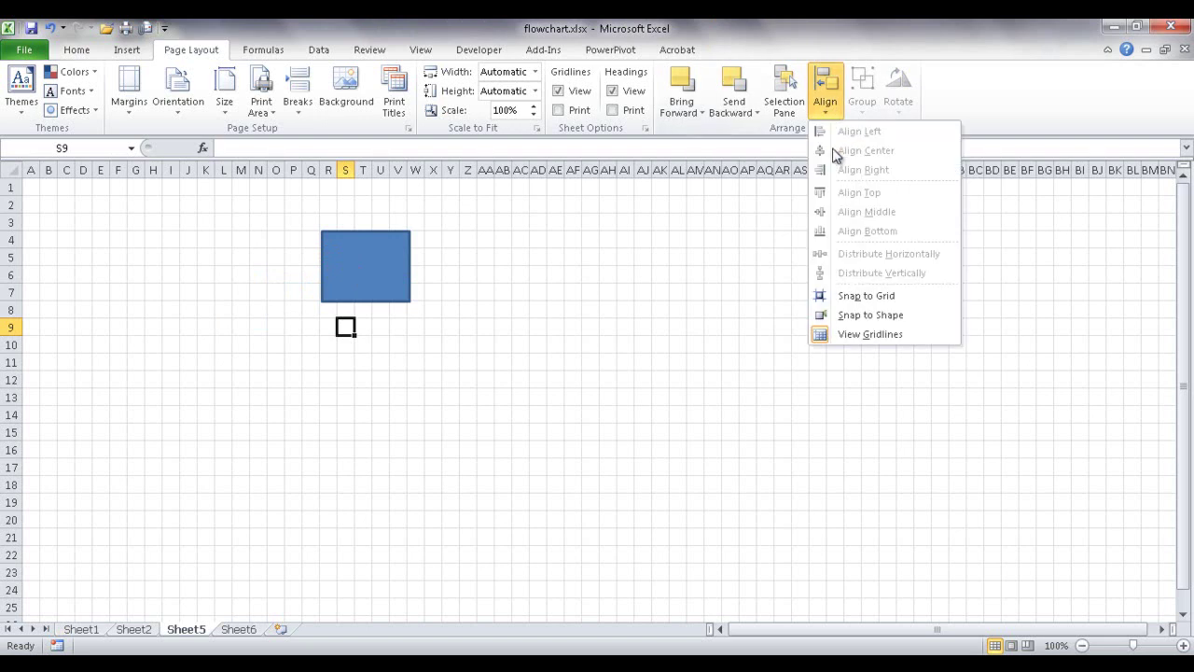
left_click(869, 300)
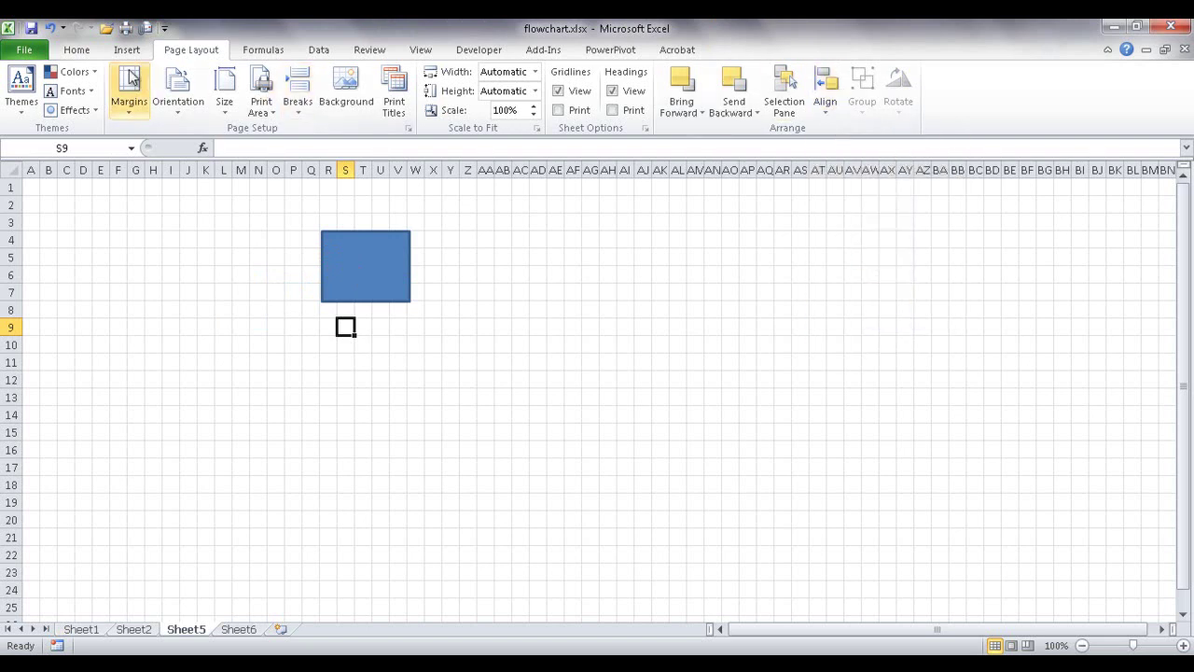
left_click(347, 298)
key("ctrl+d")
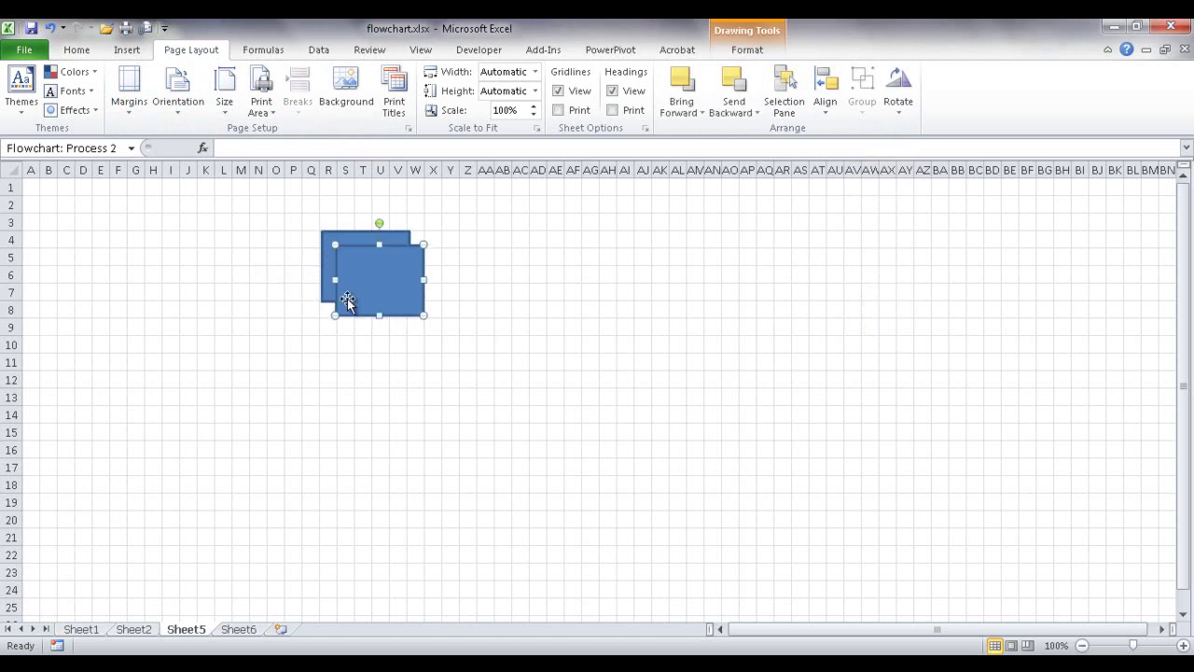
- Move the rectangle copy along the grid until its upper-left corner sits at cell W3, beside the original
left_click(831, 105)
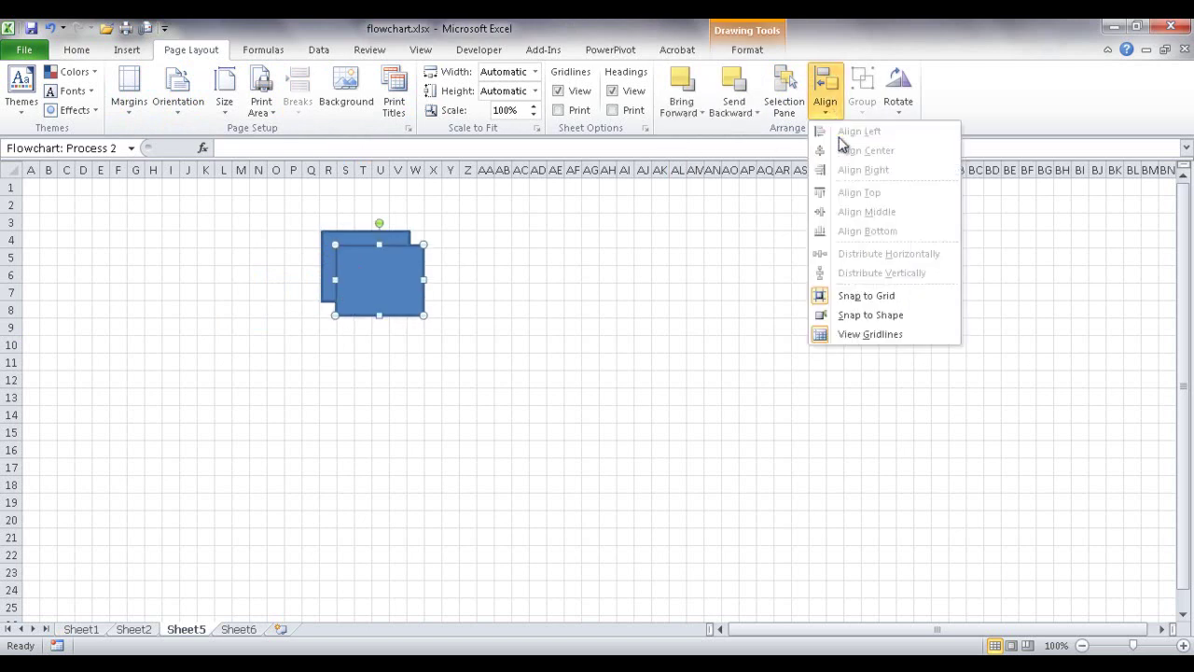
left_click(875, 317)
left_click_drag(373, 275, 376, 300)
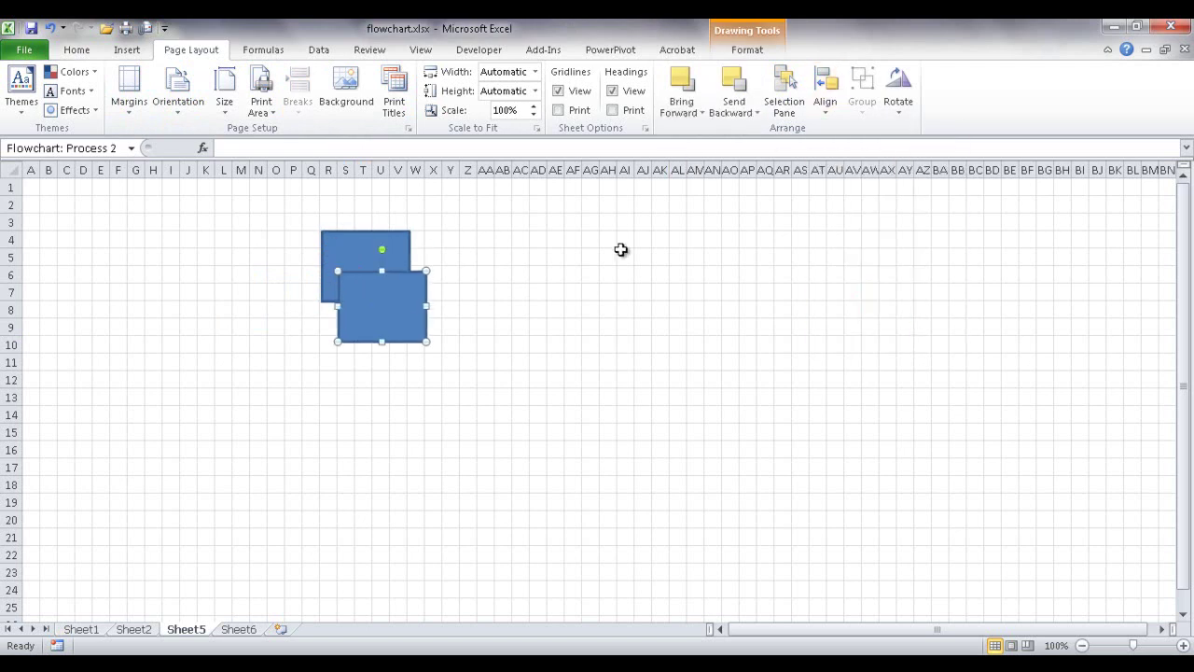
left_click(822, 114)
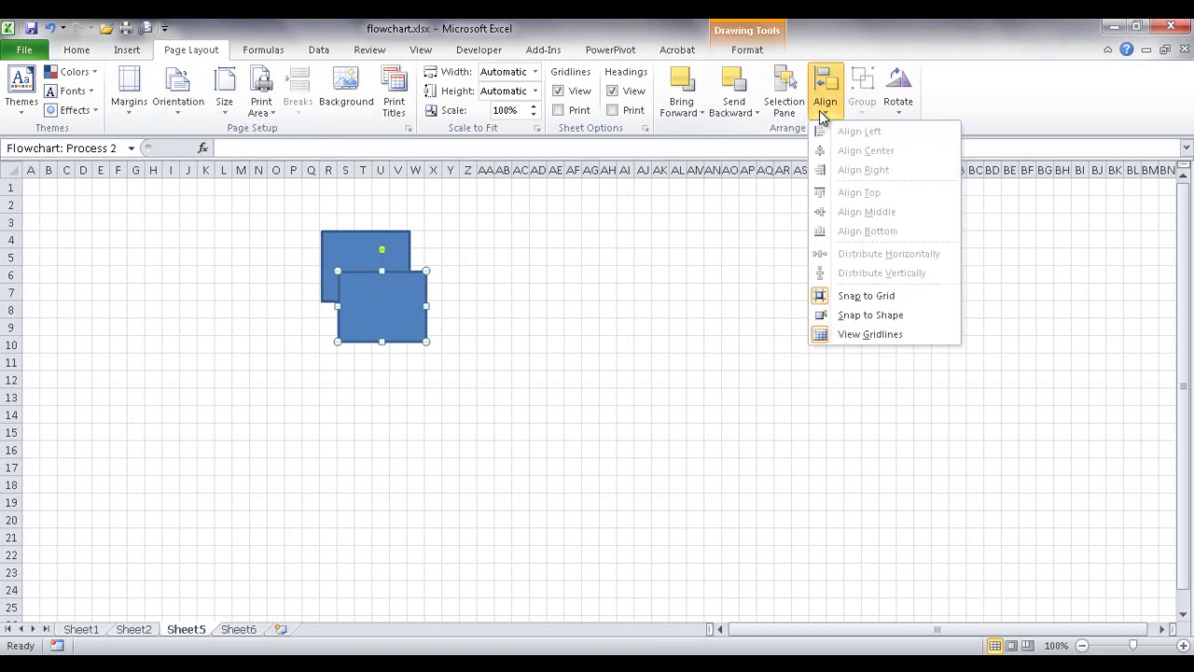
left_click(864, 297)
left_click_drag(391, 322, 462, 266)
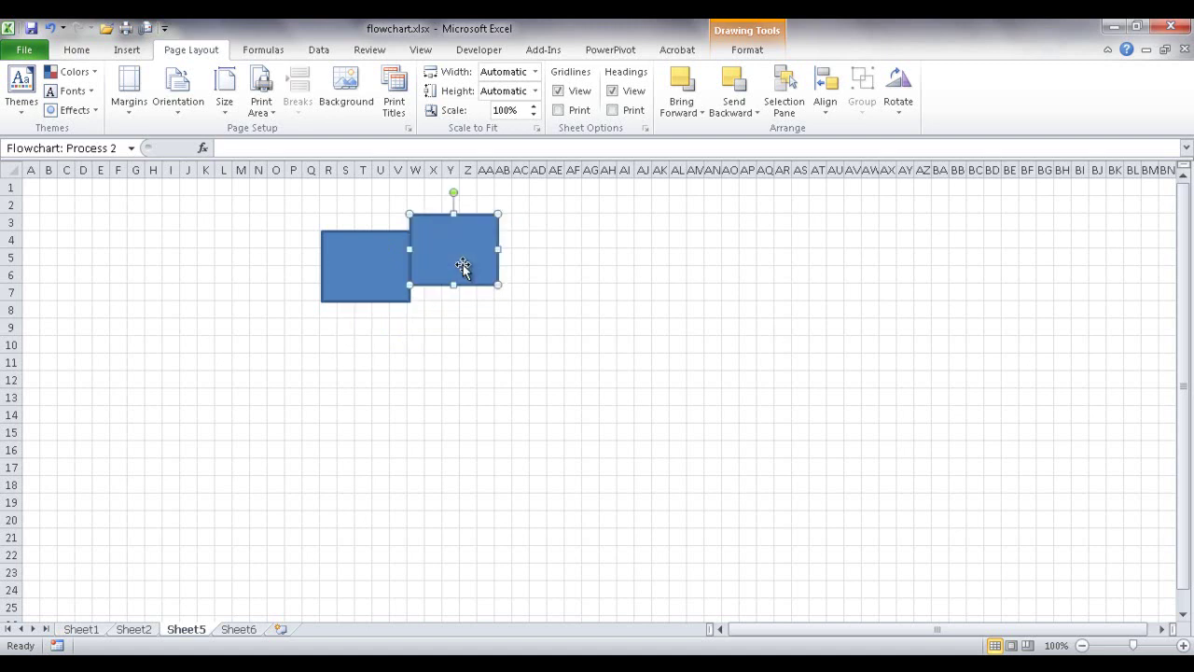
- Turn on Snap to Shape and snap the copy directly below the original rectangle, then flush against its right edge
left_click(833, 113)
left_click(895, 317)
left_click_drag(472, 264, 384, 359)
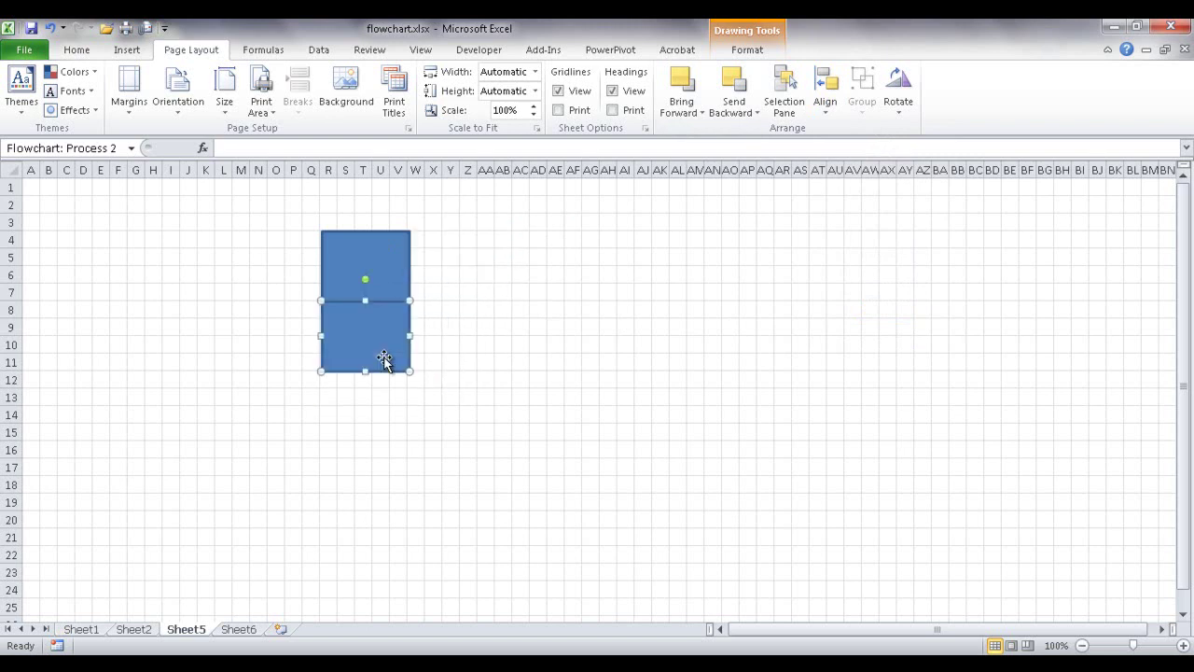
left_click(467, 344)
left_click_drag(378, 311, 470, 251)
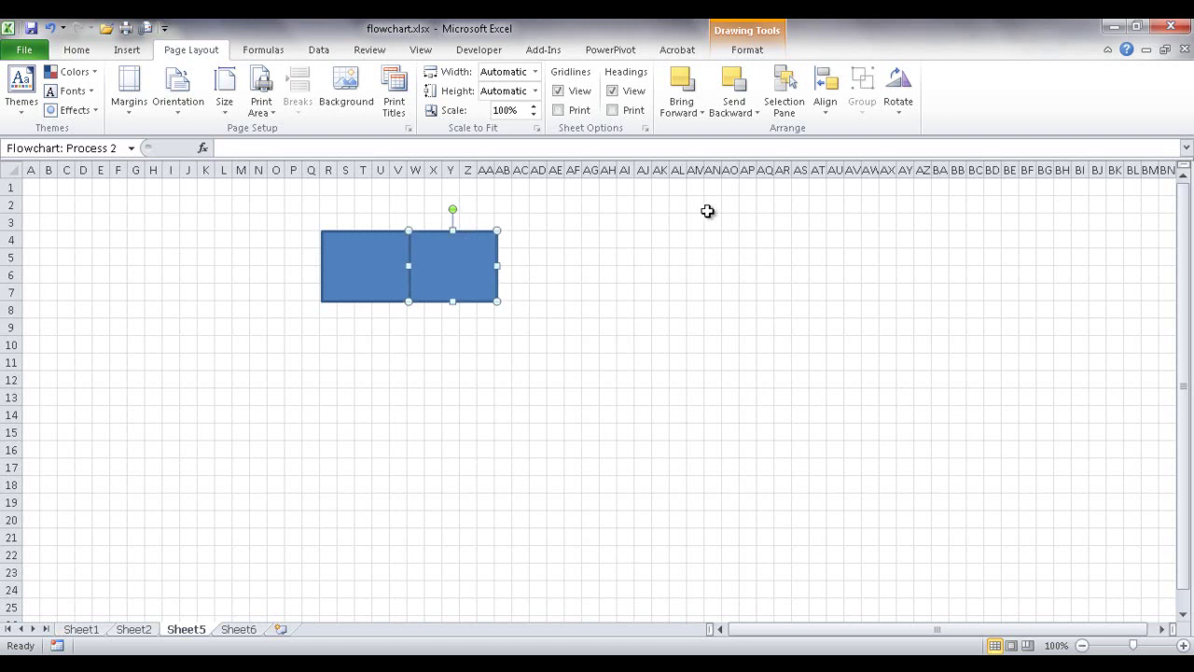
- Check the snap settings and delete both blue rectangles from Sheet5
left_click(826, 104)
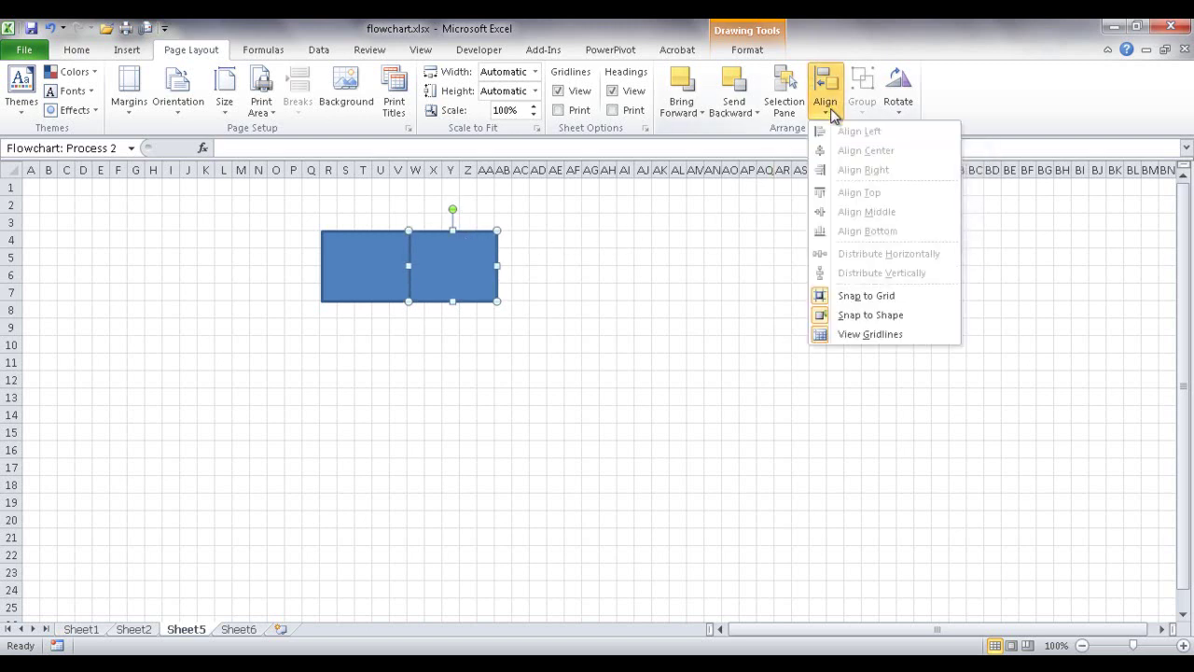
left_click(451, 345)
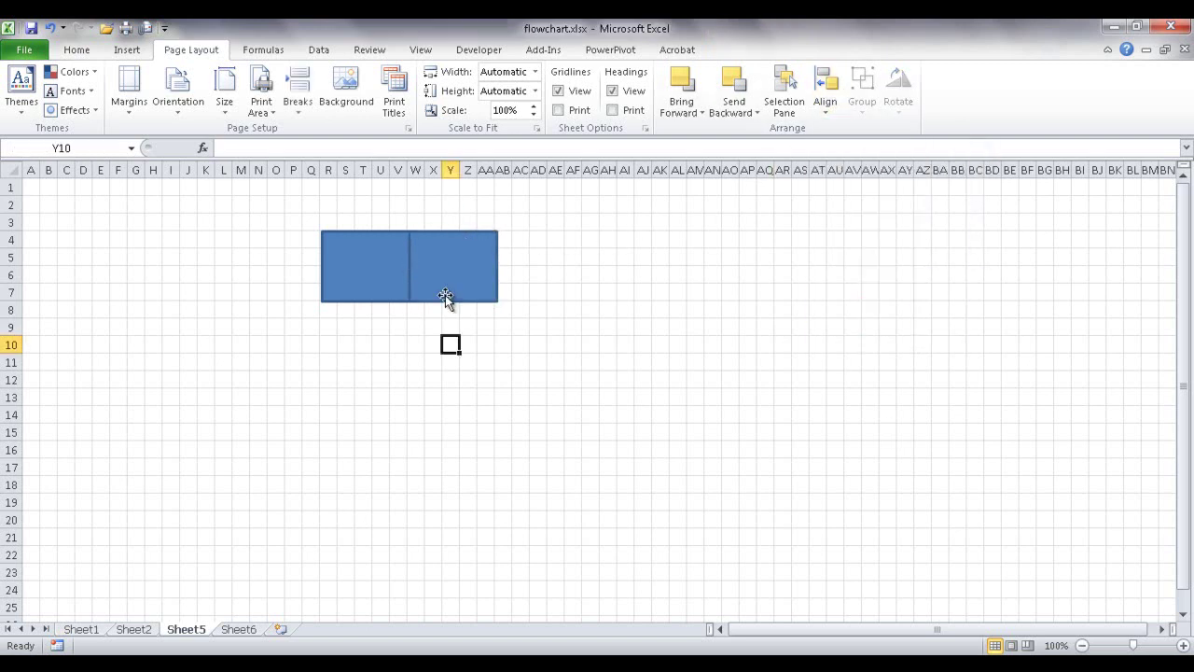
left_click(449, 292)
key("Delete")
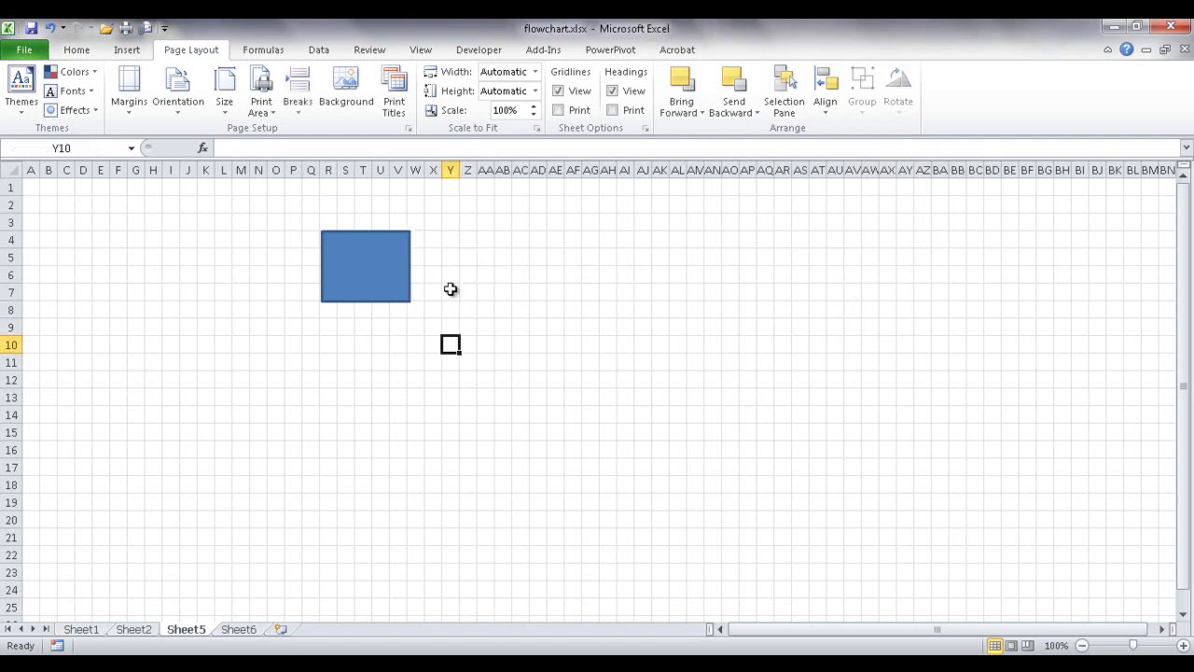
left_click(398, 277)
key("Delete")
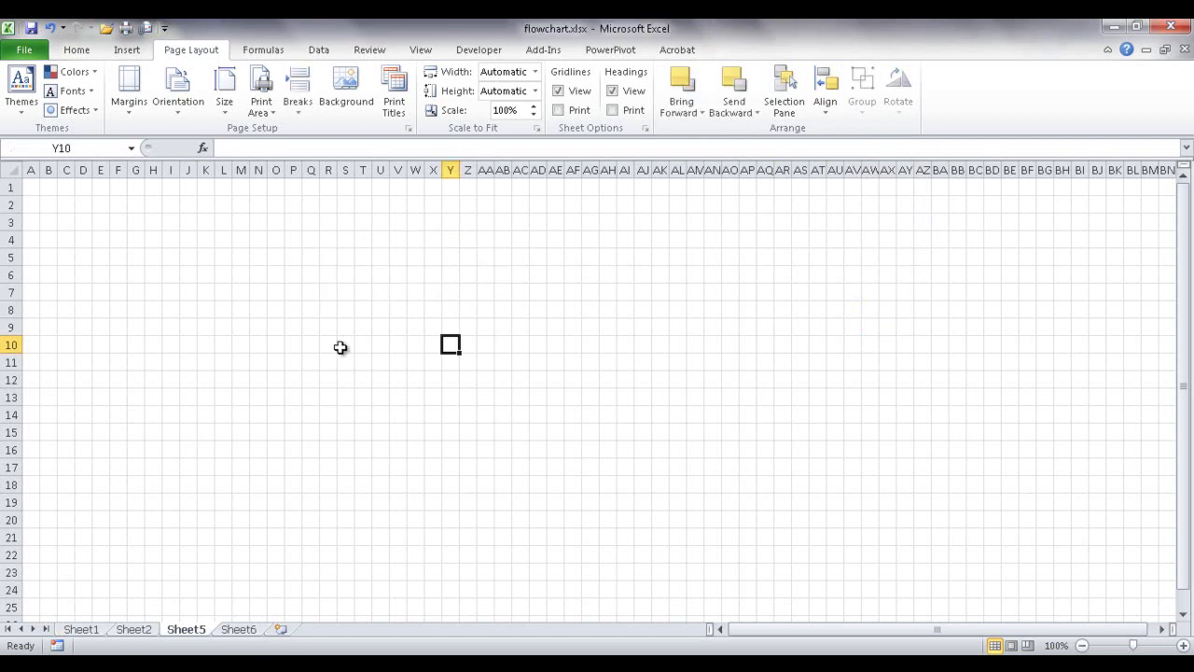
- Draw an oval about 1.46" wide and 0.73" high across rows 4 to 7 of Sheet5 and label it Step1
left_click(80, 629)
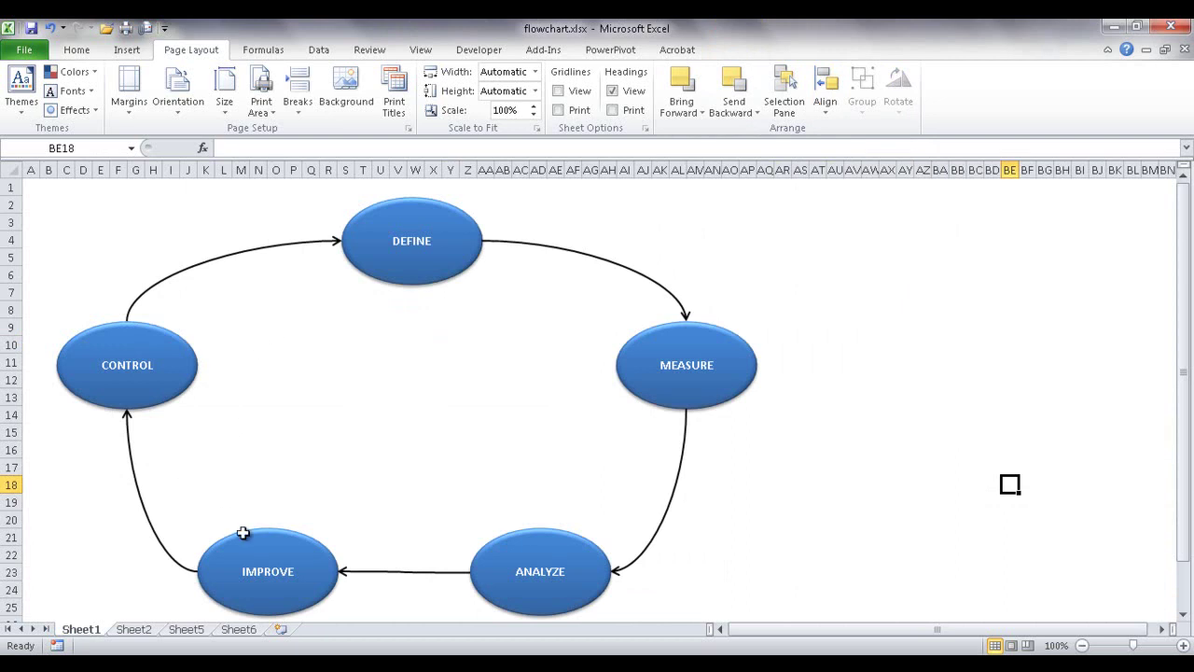
left_click(185, 629)
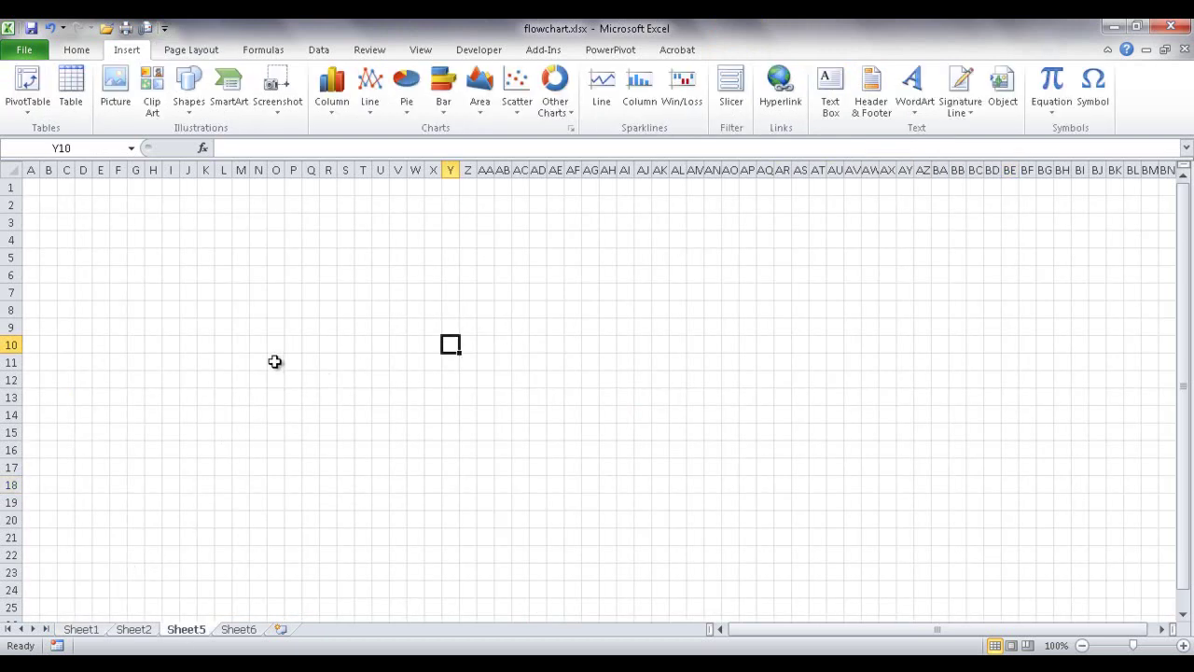
left_click(189, 105)
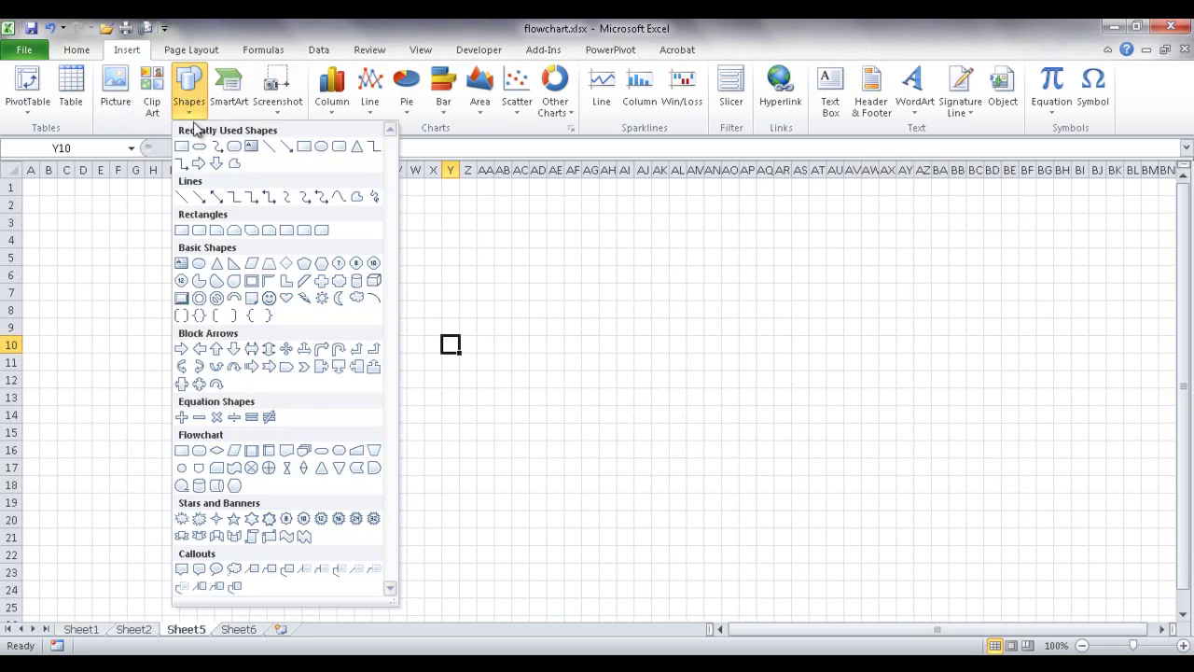
left_click(200, 263)
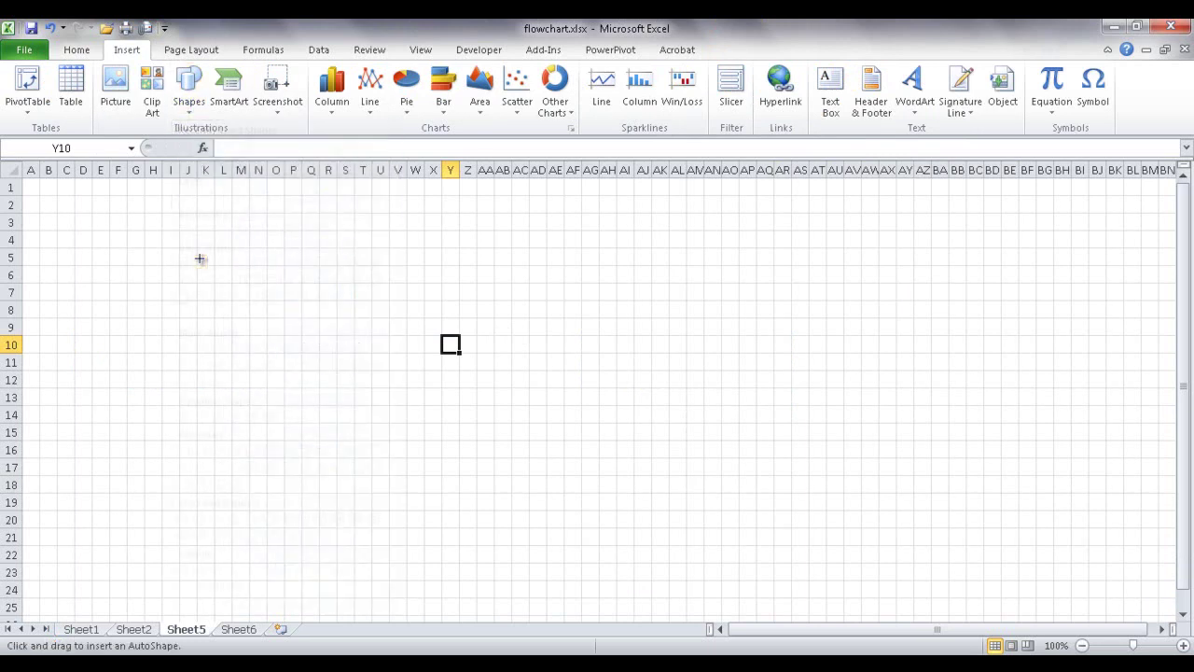
left_click_drag(357, 240, 475, 299)
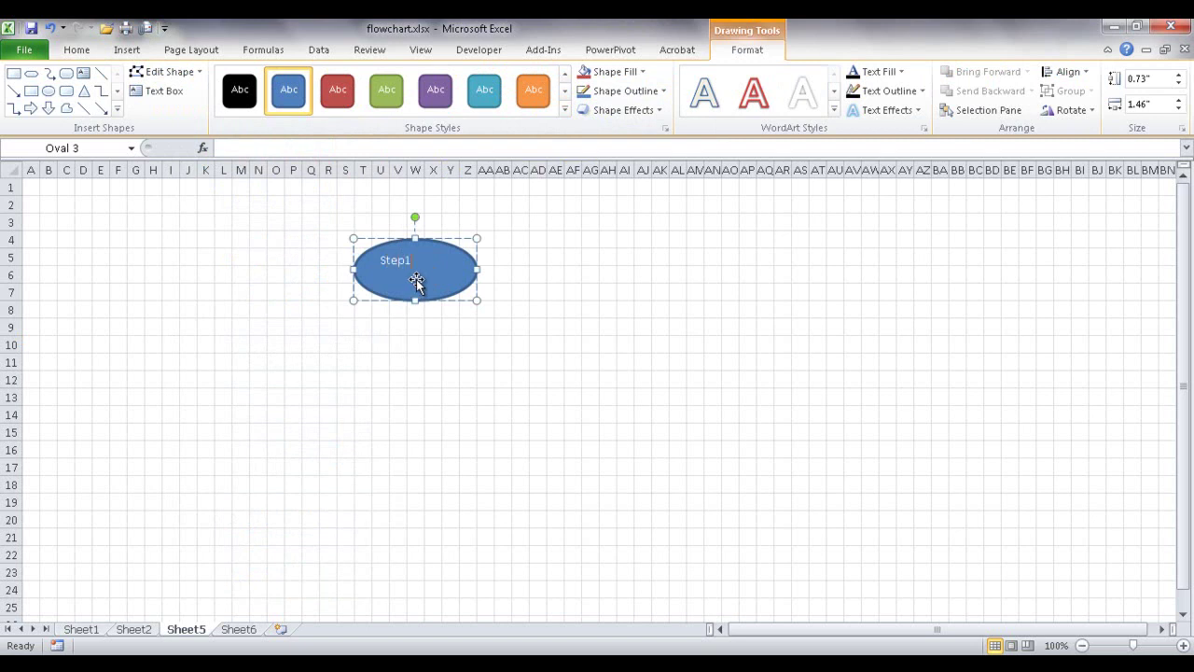
- Set the vertical alignment of the oval's Step1 label to Middle Centered in its text box formatting
right_click(423, 281)
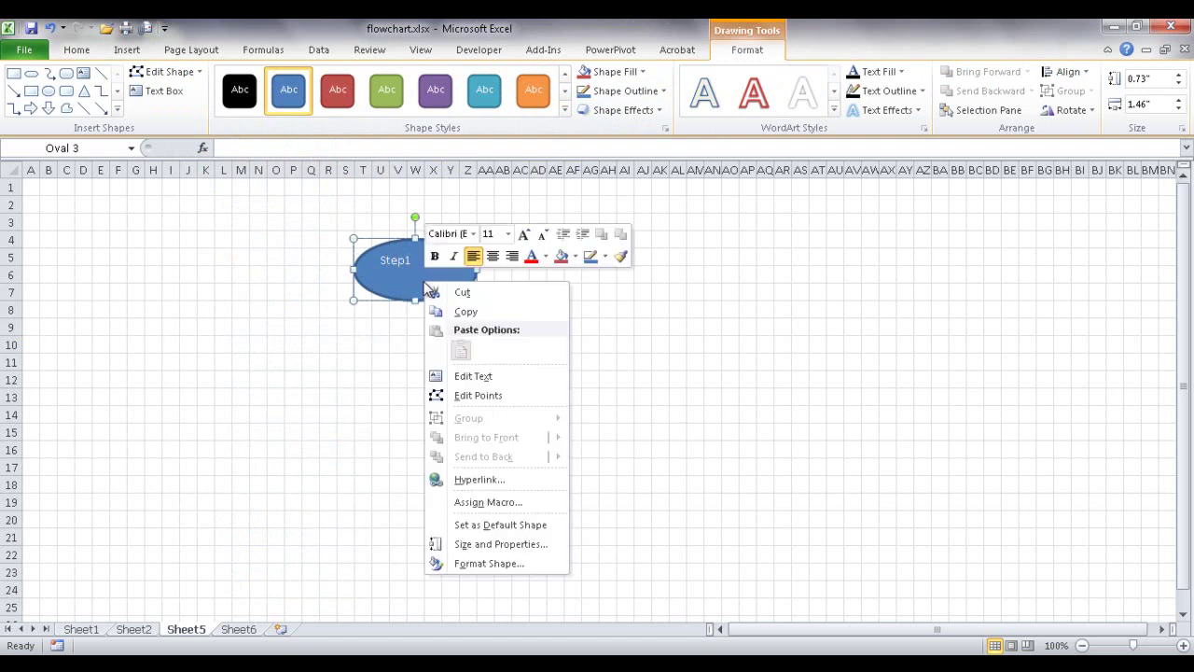
left_click(487, 564)
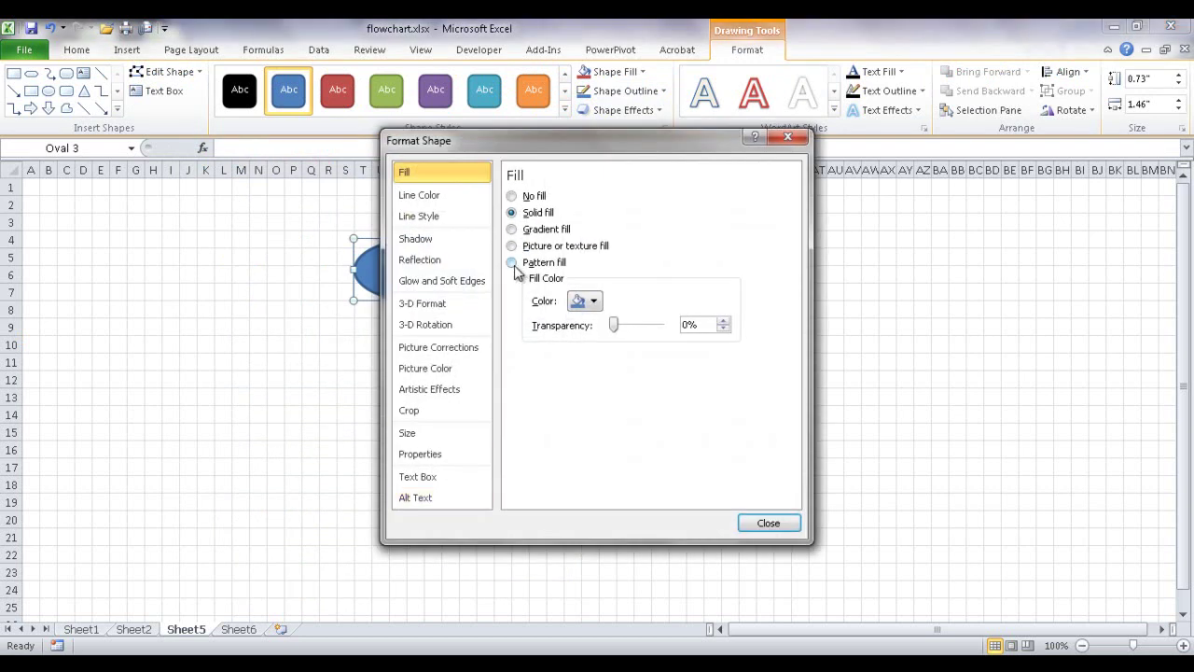
left_click(424, 476)
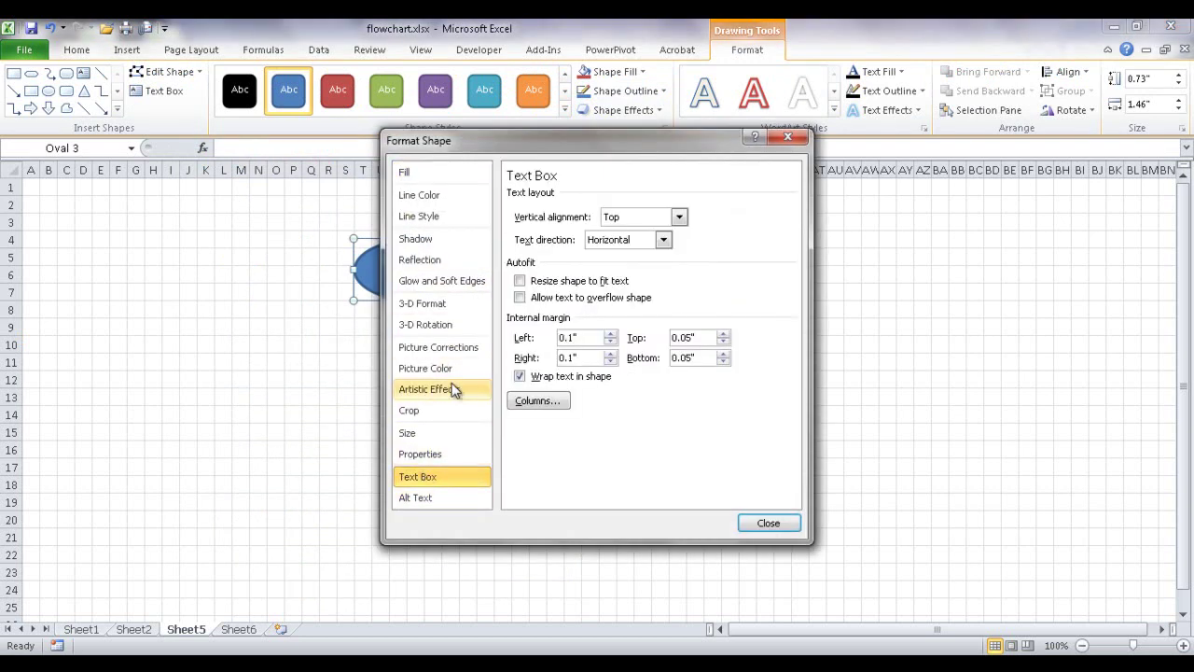
left_click_drag(573, 140, 698, 131)
left_click(788, 208)
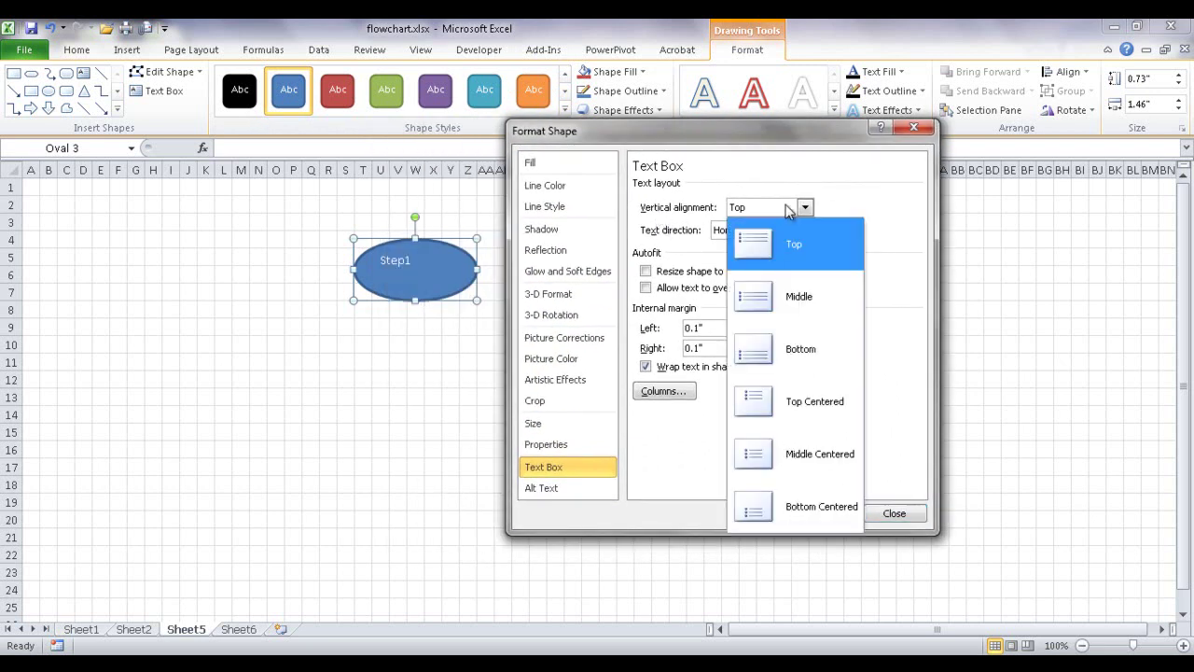
left_click(800, 455)
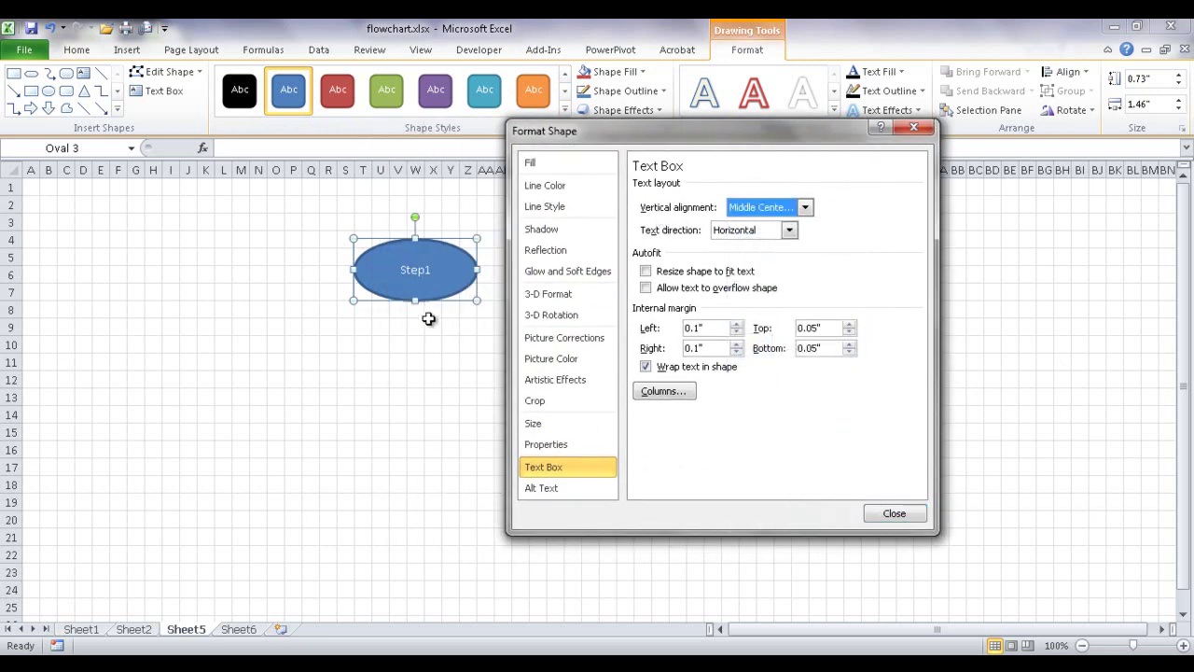
left_click(894, 513)
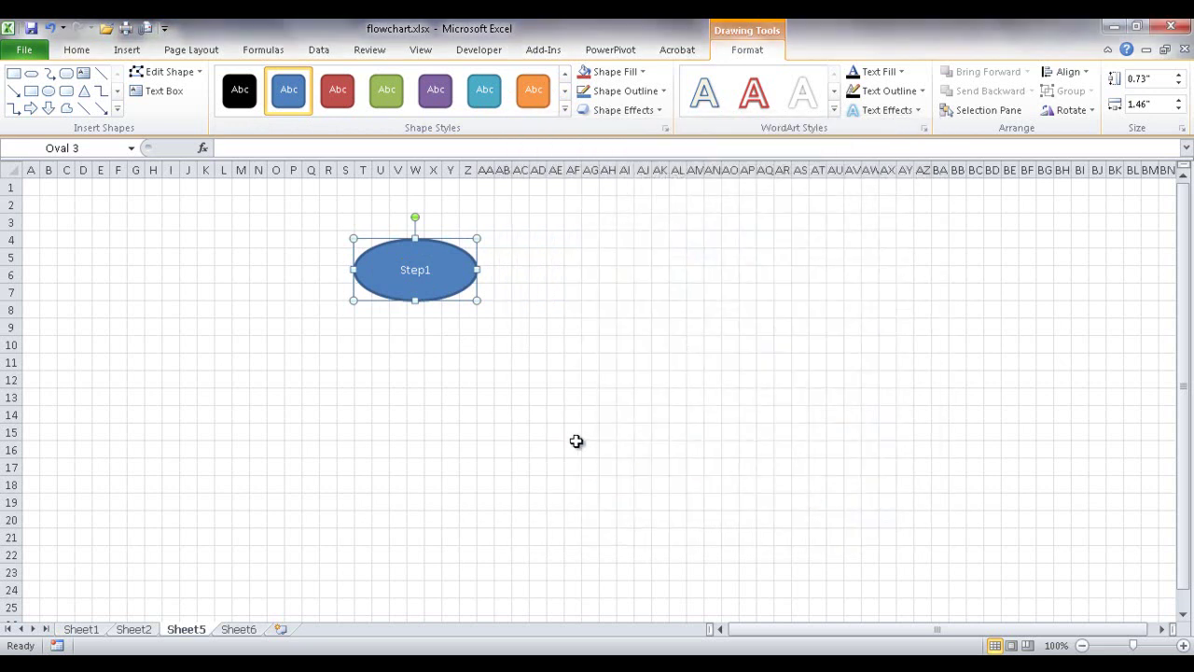
left_click(572, 435)
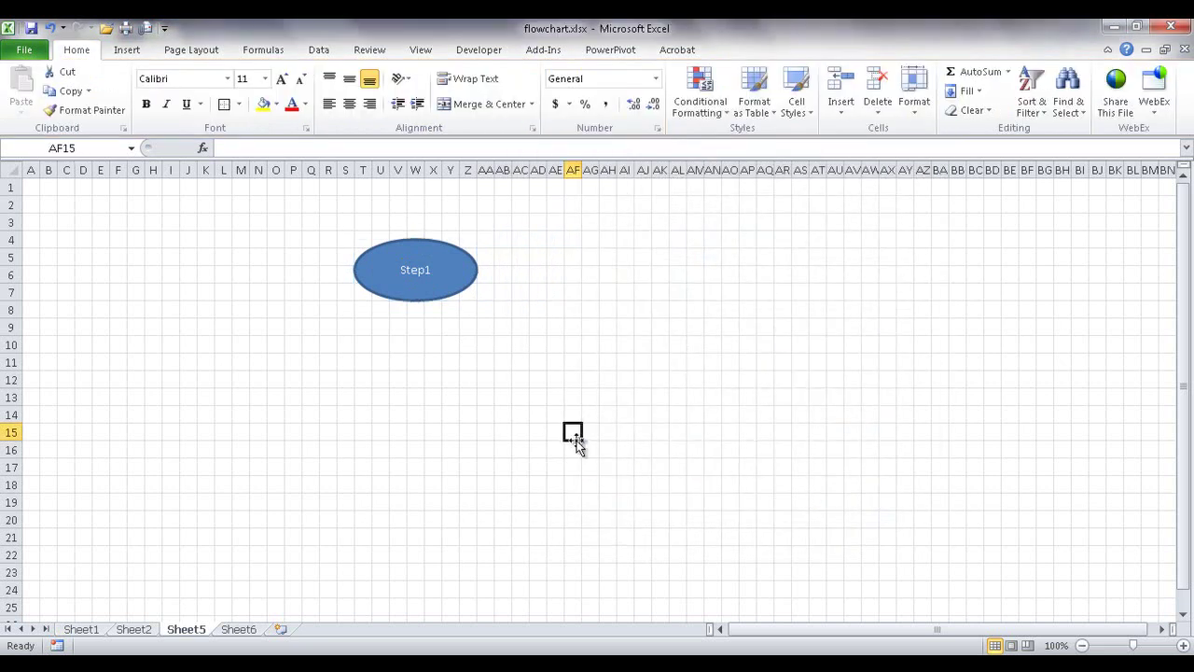
- Duplicate the Step1 oval three times and spread the copies out below, to the right and to the left of the original
left_click(434, 278)
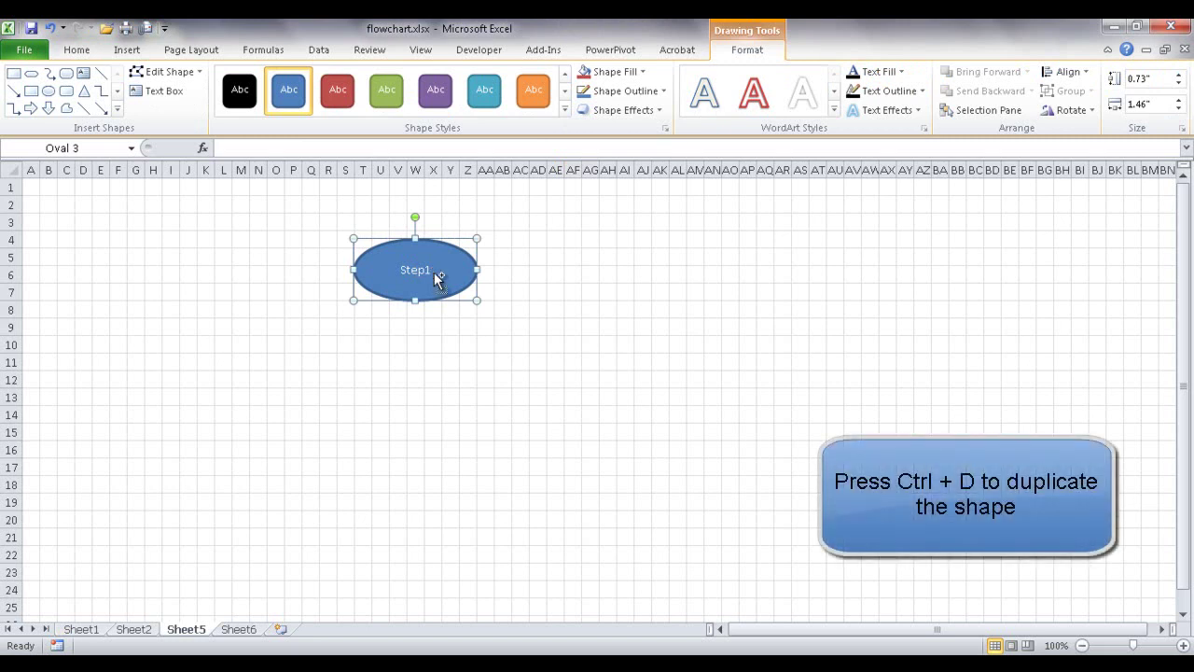
key("ctrl+d")
key("ctrl+d")
key("ctrl+d")
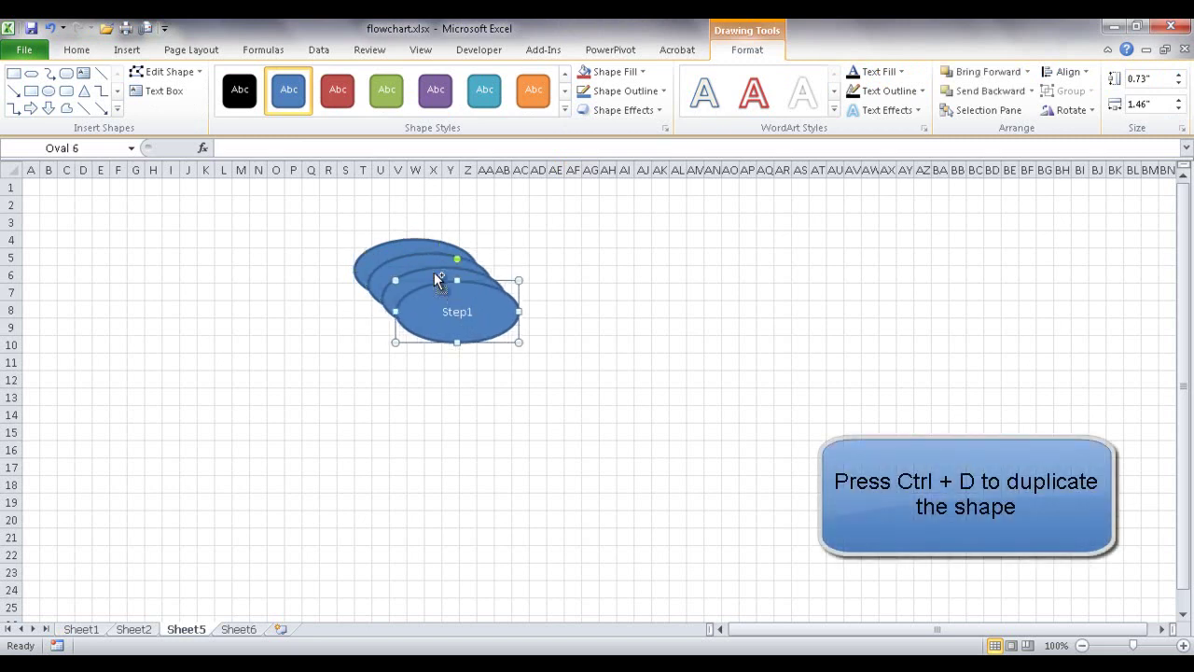
left_click_drag(498, 305, 467, 447)
left_click_drag(454, 317, 594, 347)
left_click_drag(426, 298, 242, 351)
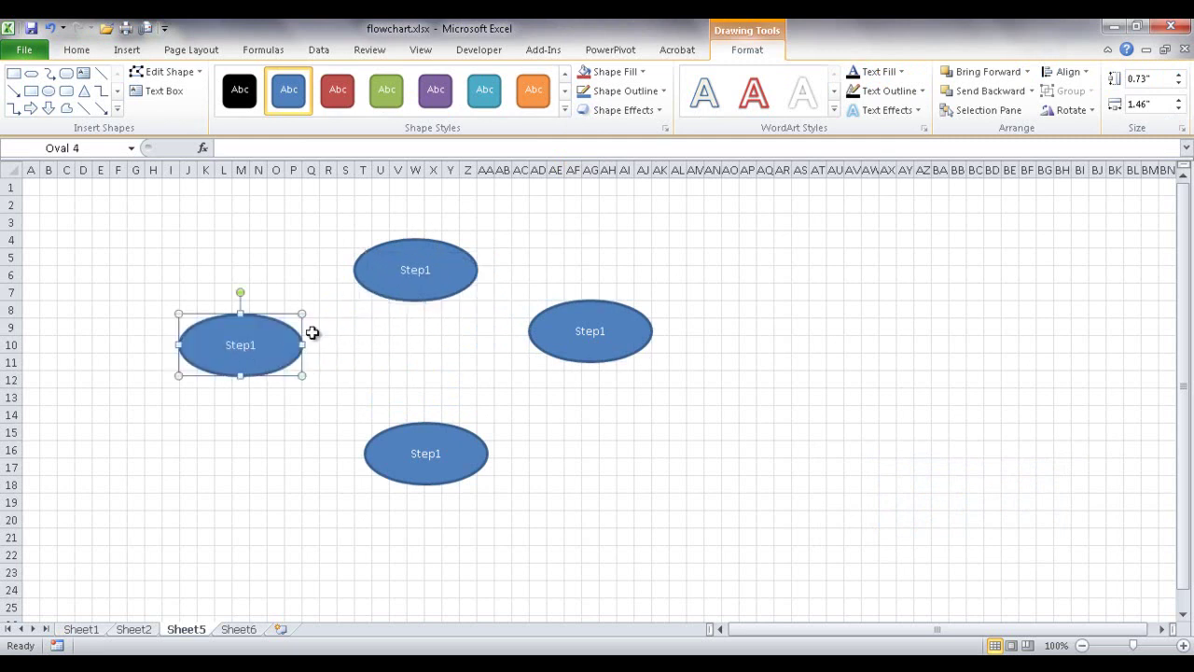
- Align the bottom oval under the top one in columns T to Z, raise the top oval, and level the right oval with the left
left_click_drag(435, 471, 419, 447)
left_click(420, 285)
left_click_drag(419, 286, 419, 264)
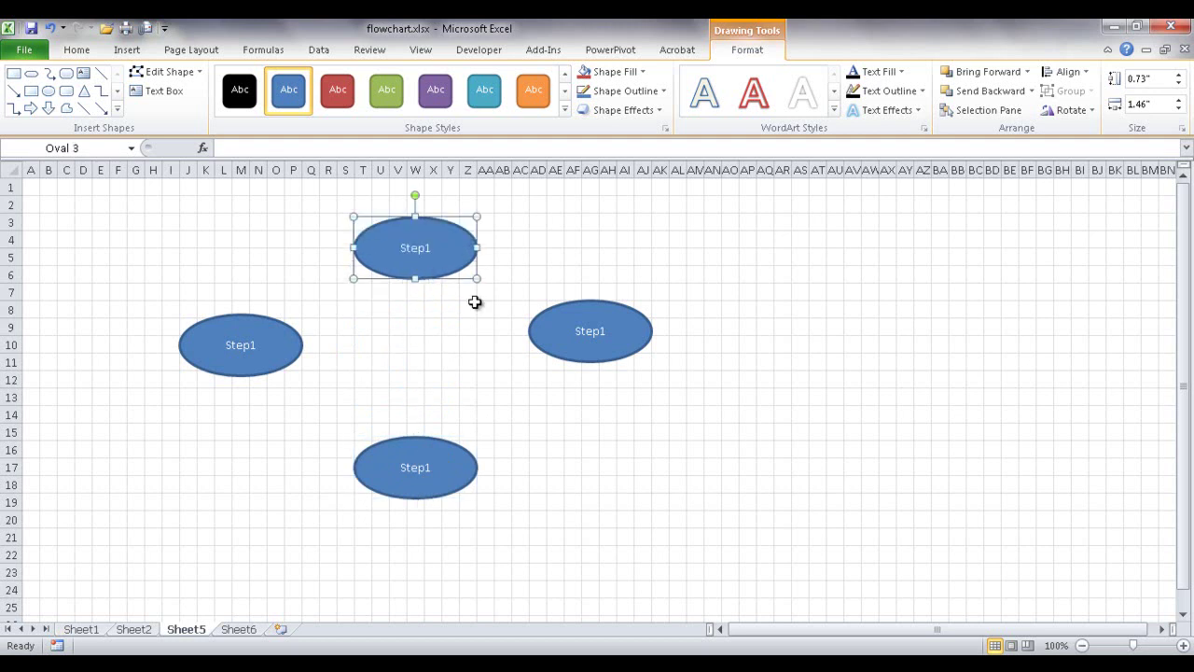
left_click(579, 347)
left_click_drag(582, 351, 583, 365)
left_click(573, 431)
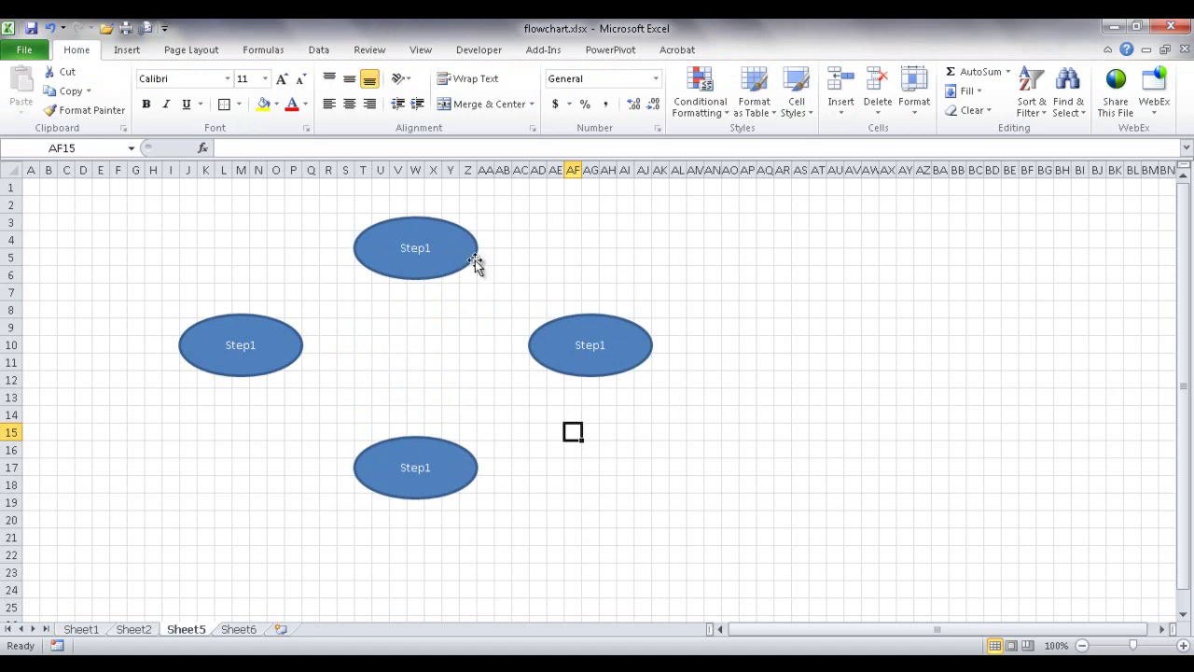
- Draw a curved arrow connector from the top oval's right connection point to the right oval's top connection point
left_click(127, 50)
left_click(189, 93)
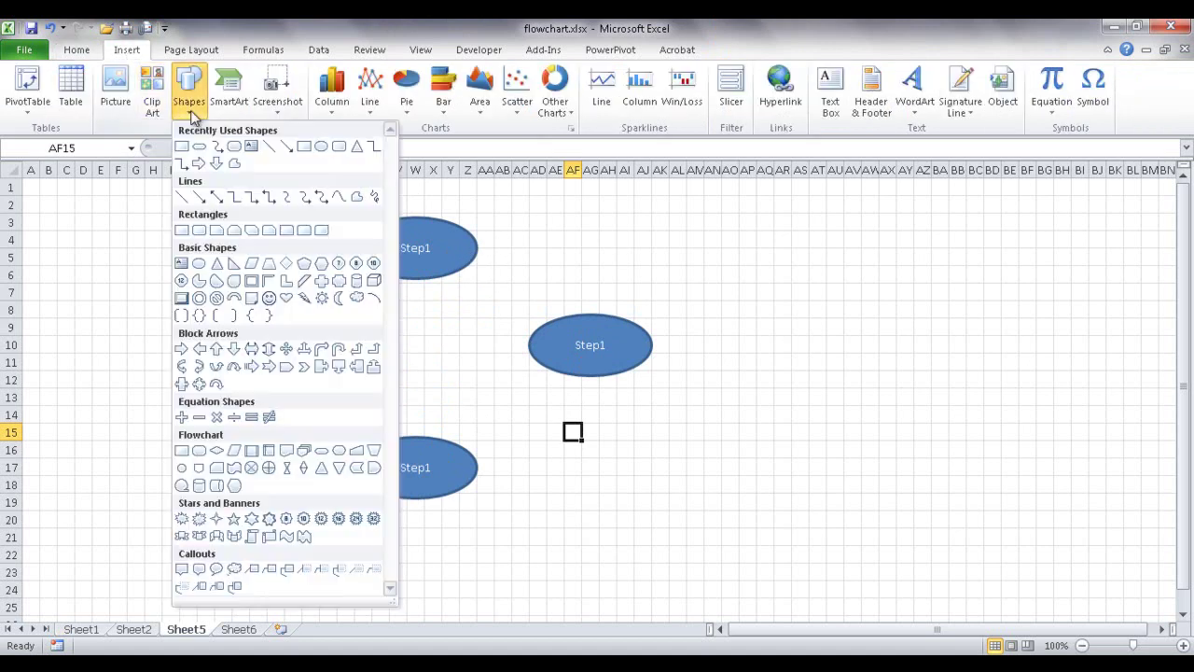
left_click(306, 199)
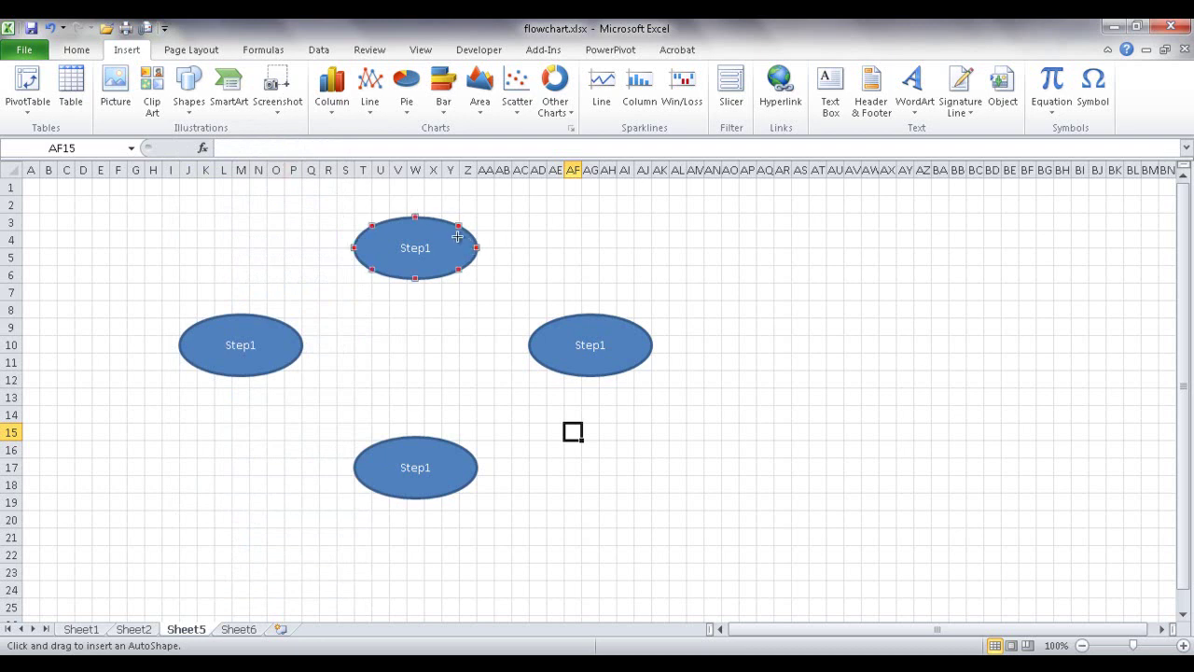
left_click_drag(505, 245, 599, 309)
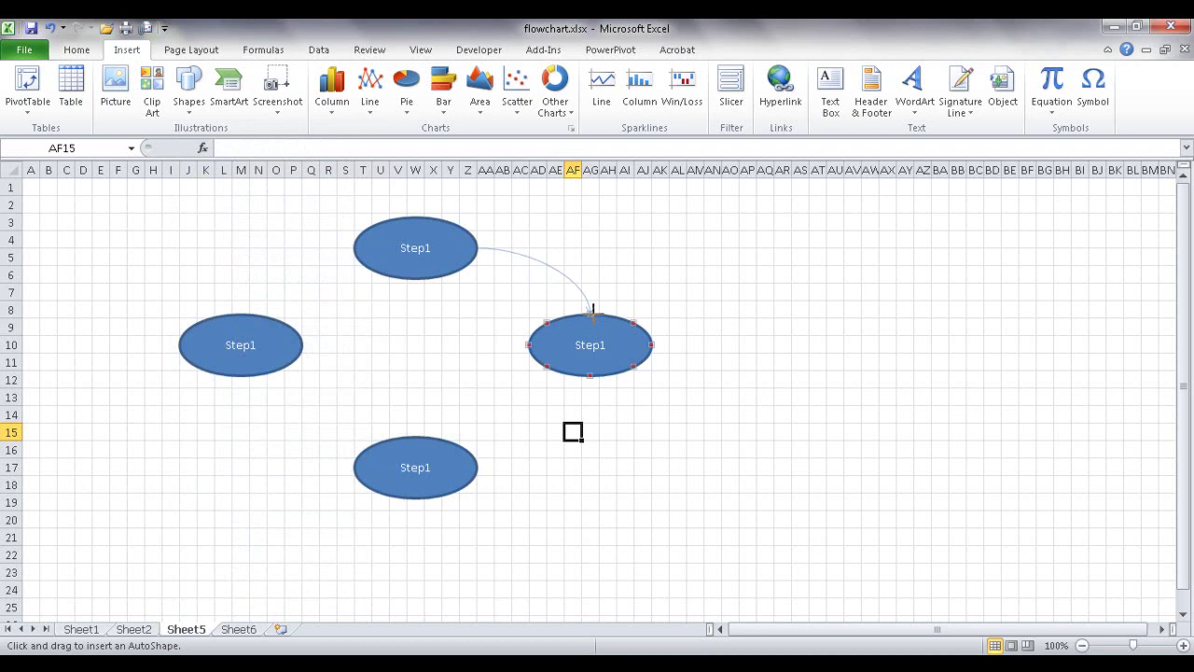
left_click_drag(593, 308, 593, 316)
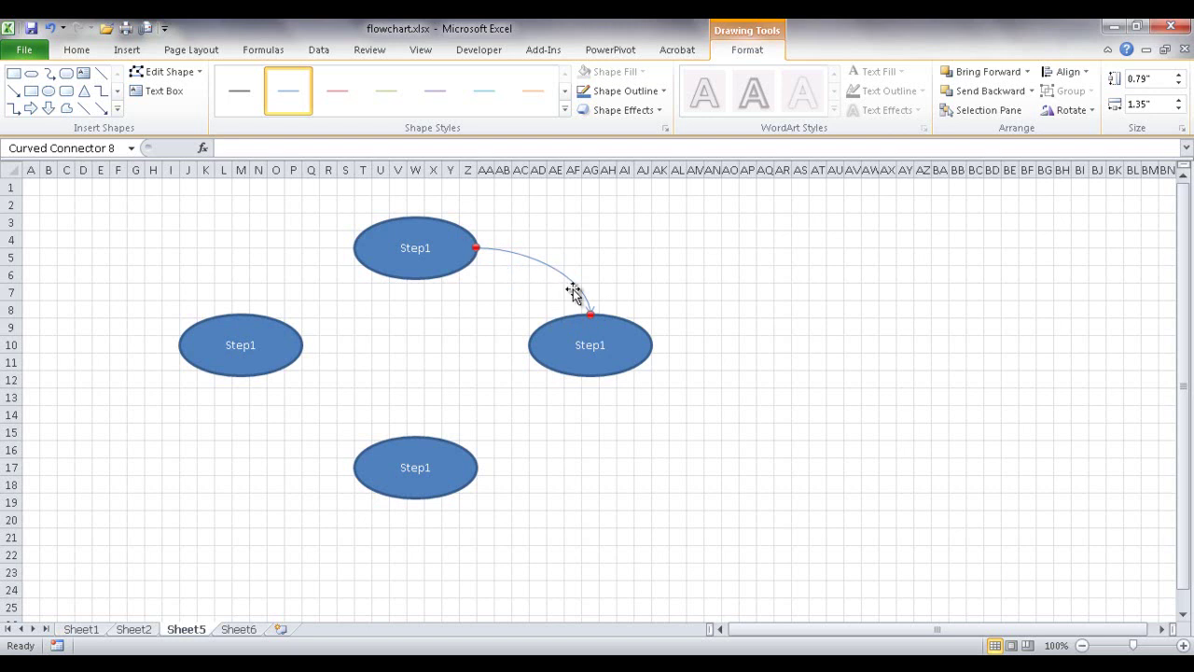
- Test the attached connector by moving the right-hand oval farther away, and undo the move
left_click_drag(604, 334, 738, 320)
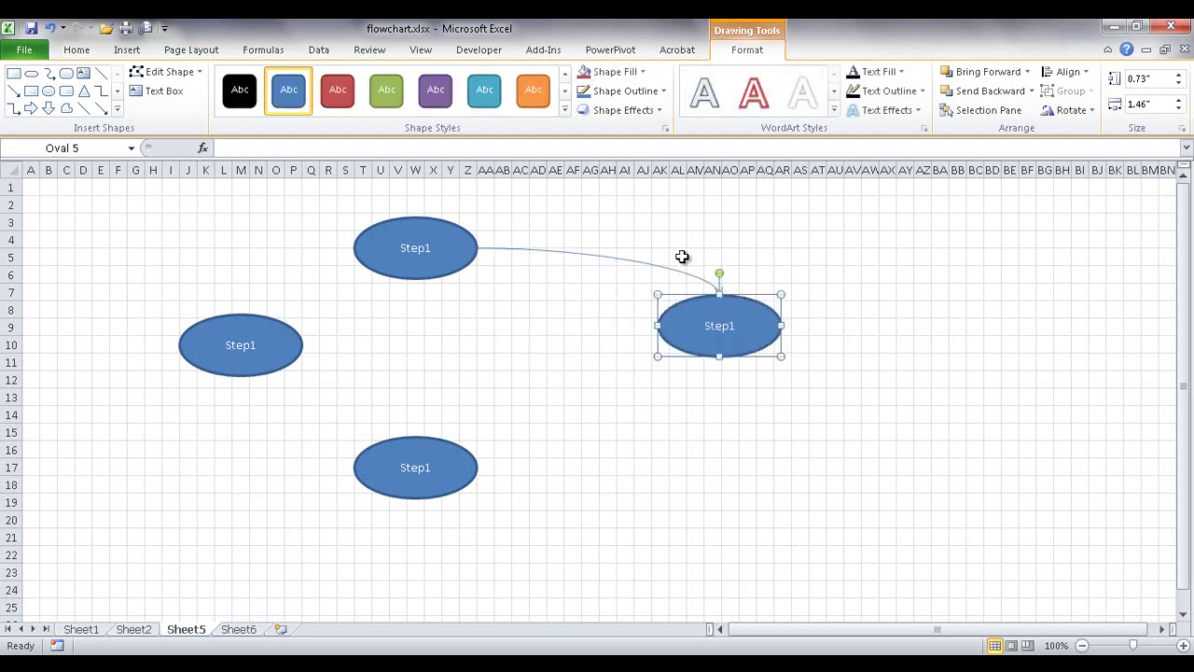
key("ctrl+z")
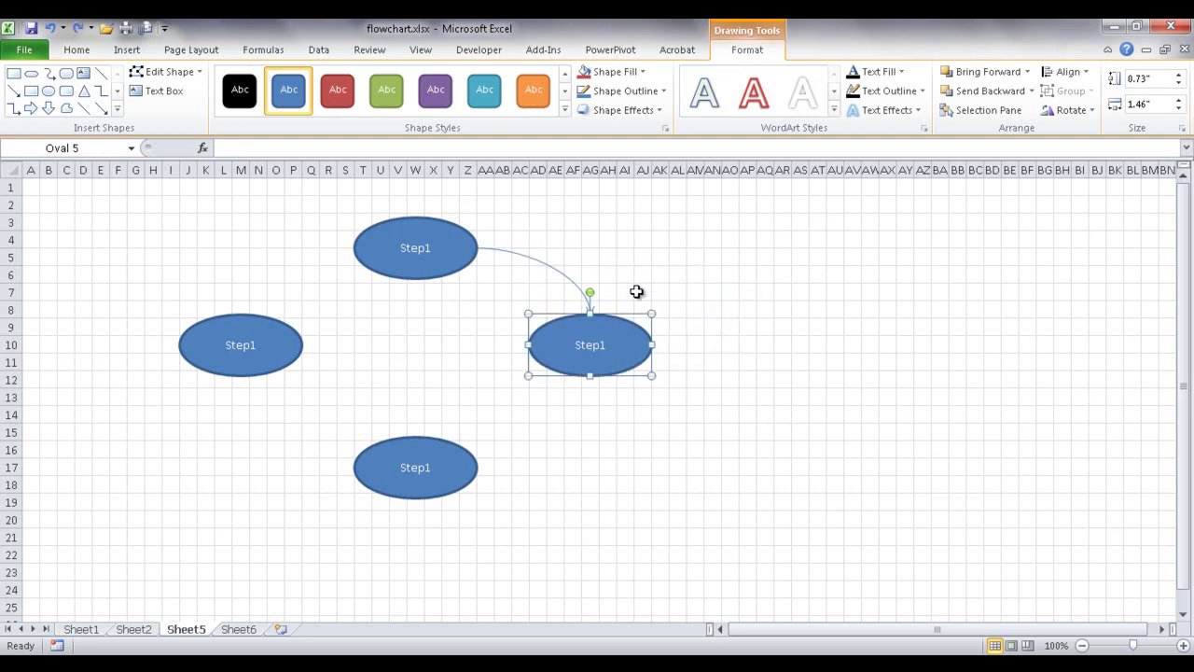
- Detach the connector's arrow end from the right-hand oval's connection point, test it by moving the oval, and undo that move
left_click(583, 293)
left_click_drag(588, 311, 616, 320)
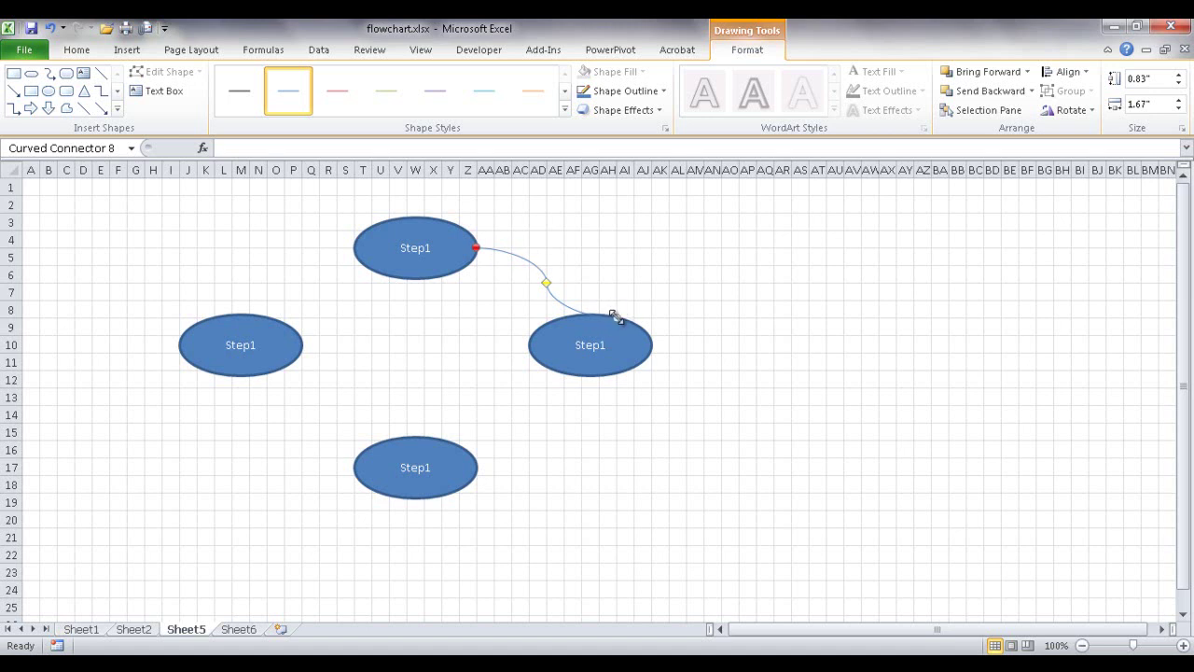
left_click_drag(607, 341, 713, 309)
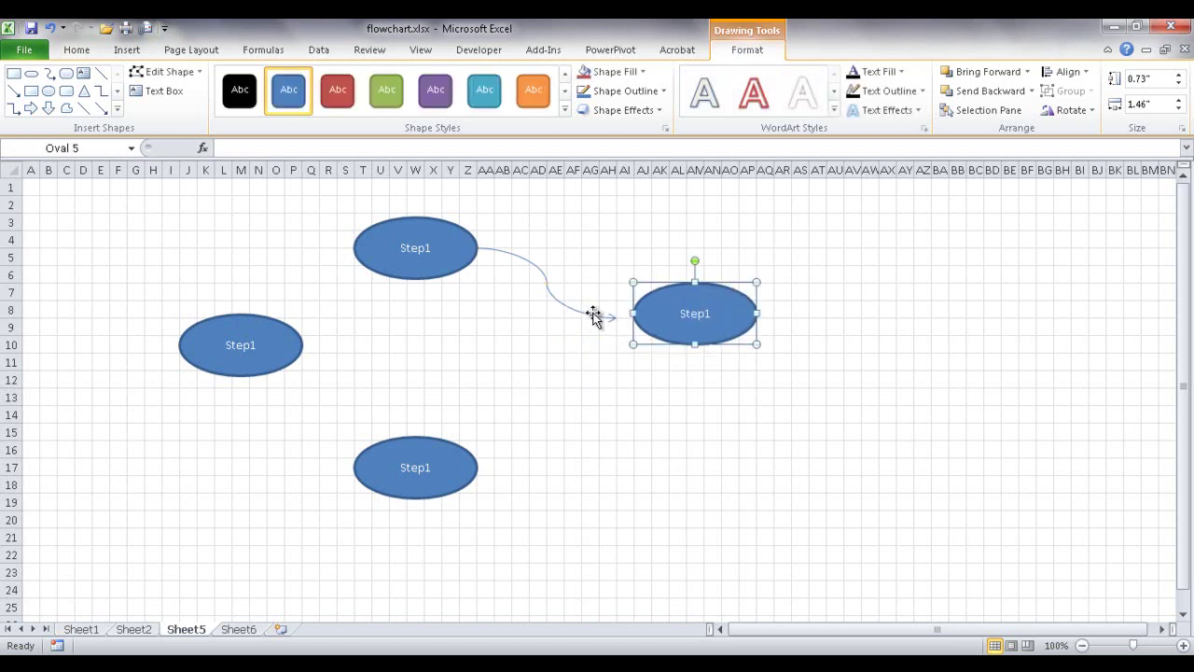
key("ctrl+z")
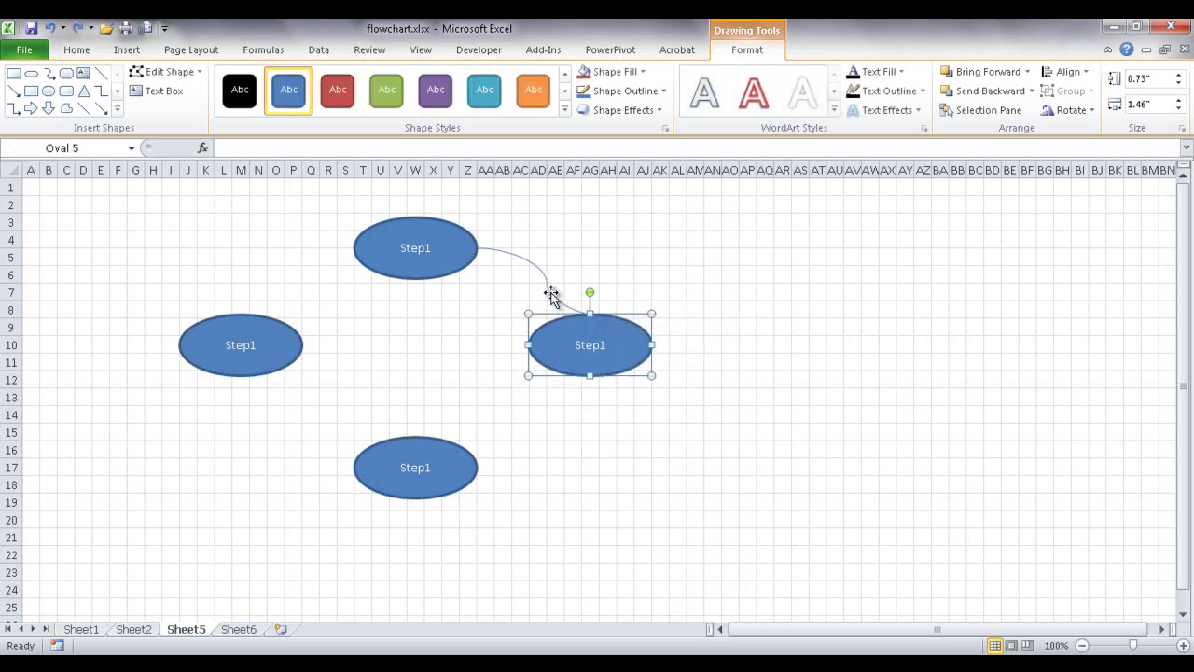
- Reattach the curved connector's arrow end to the top connection point of the right-hand oval and deselect it
left_click(552, 295)
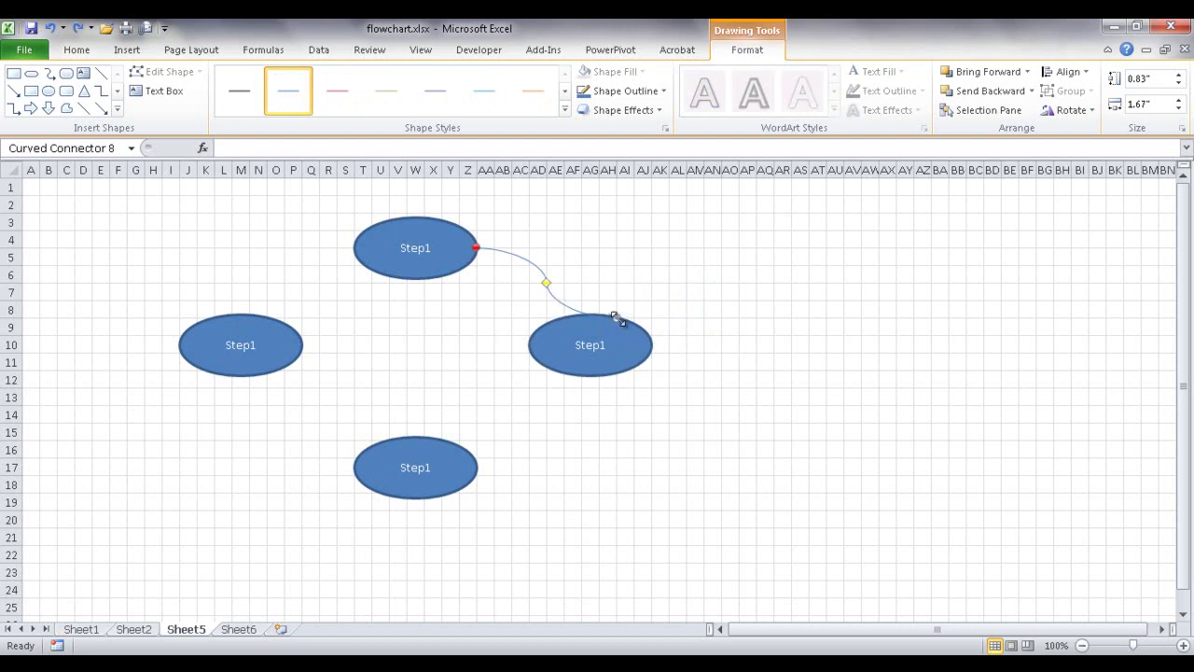
left_click_drag(616, 315, 588, 313)
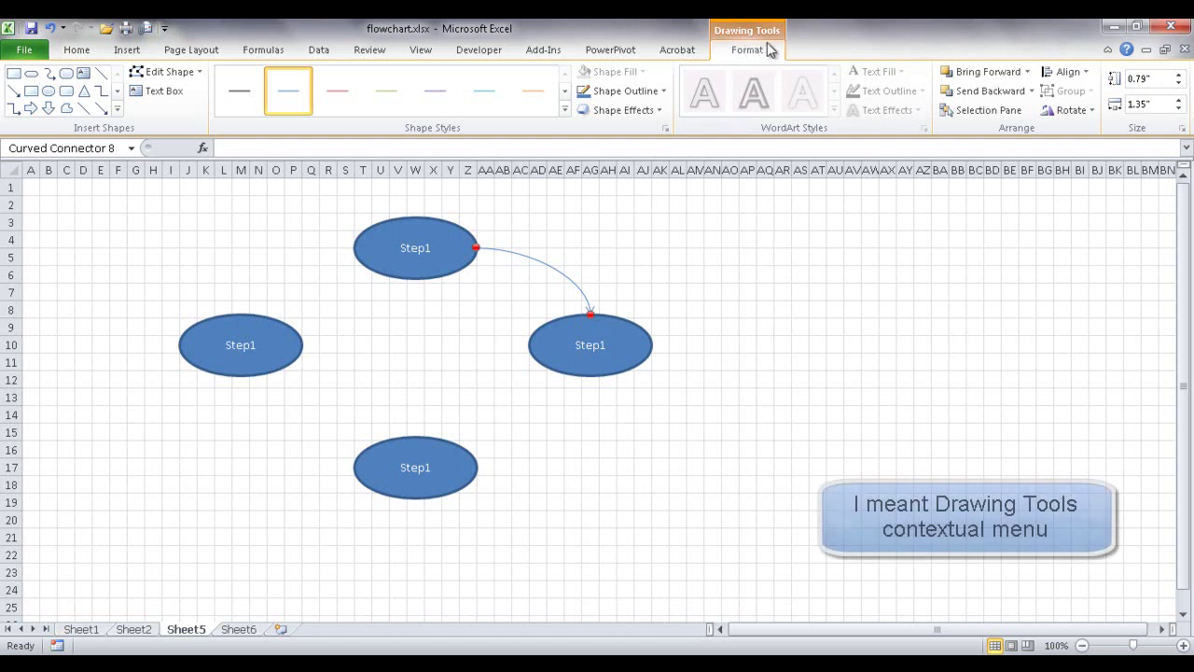
left_click(787, 303)
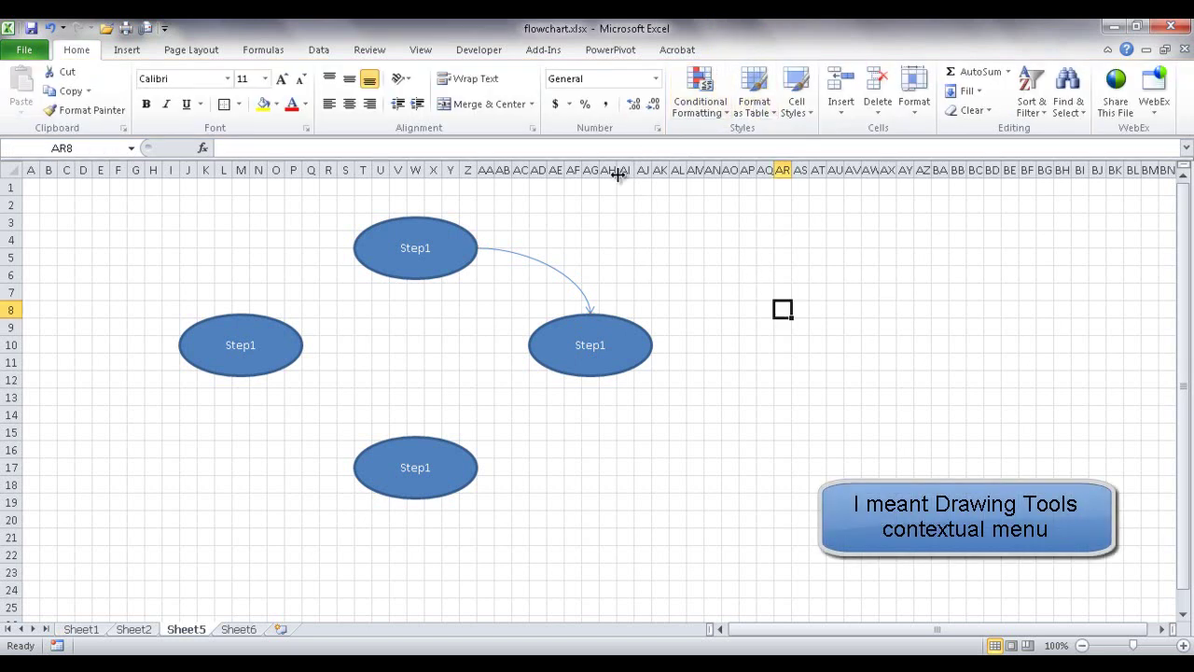
- Draw a curved arrow connector from the right oval's bottom connection point to the bottom oval's right connection point
left_click(128, 51)
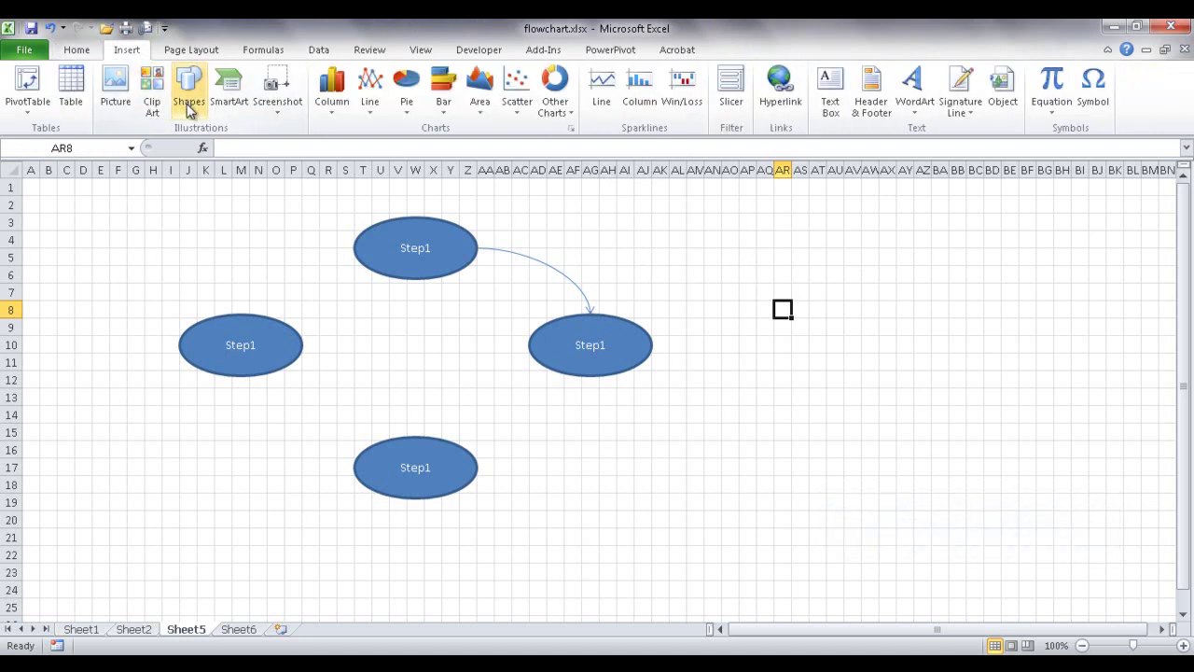
double_click(589, 315)
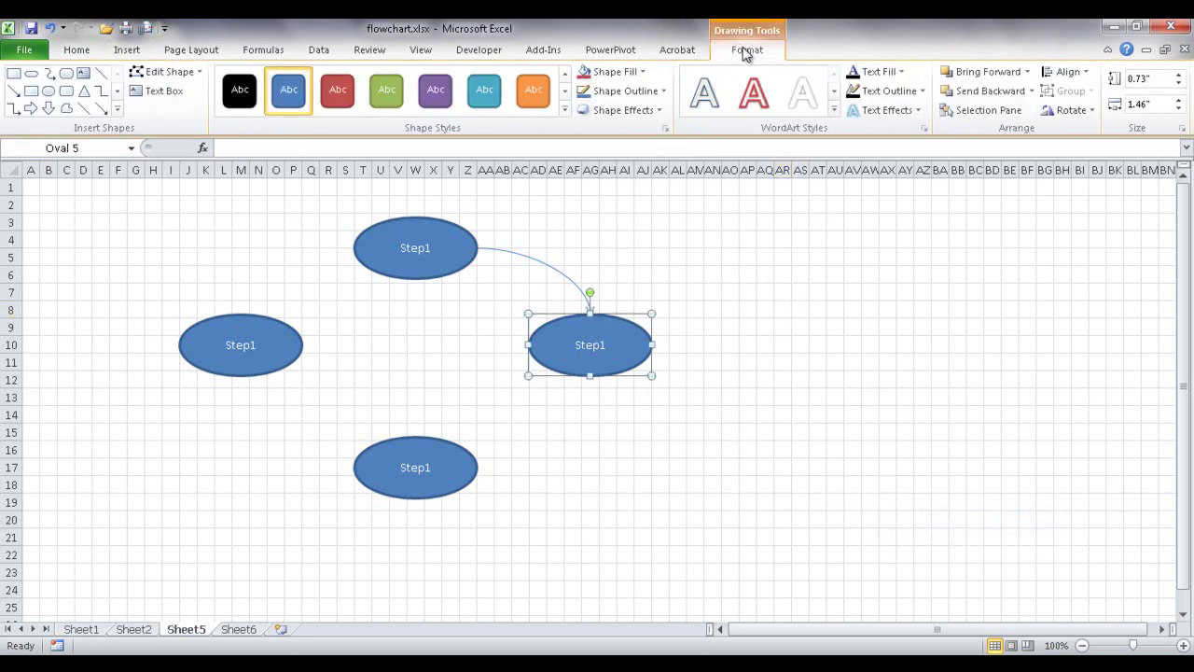
left_click(50, 72)
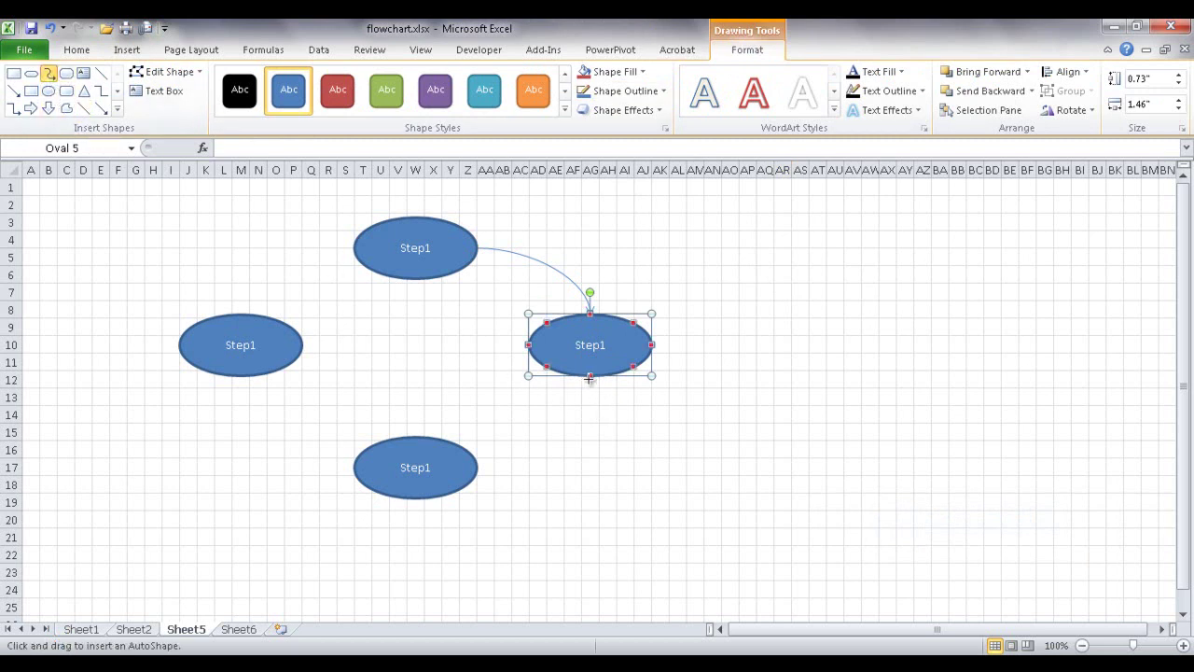
left_click_drag(591, 376, 477, 472)
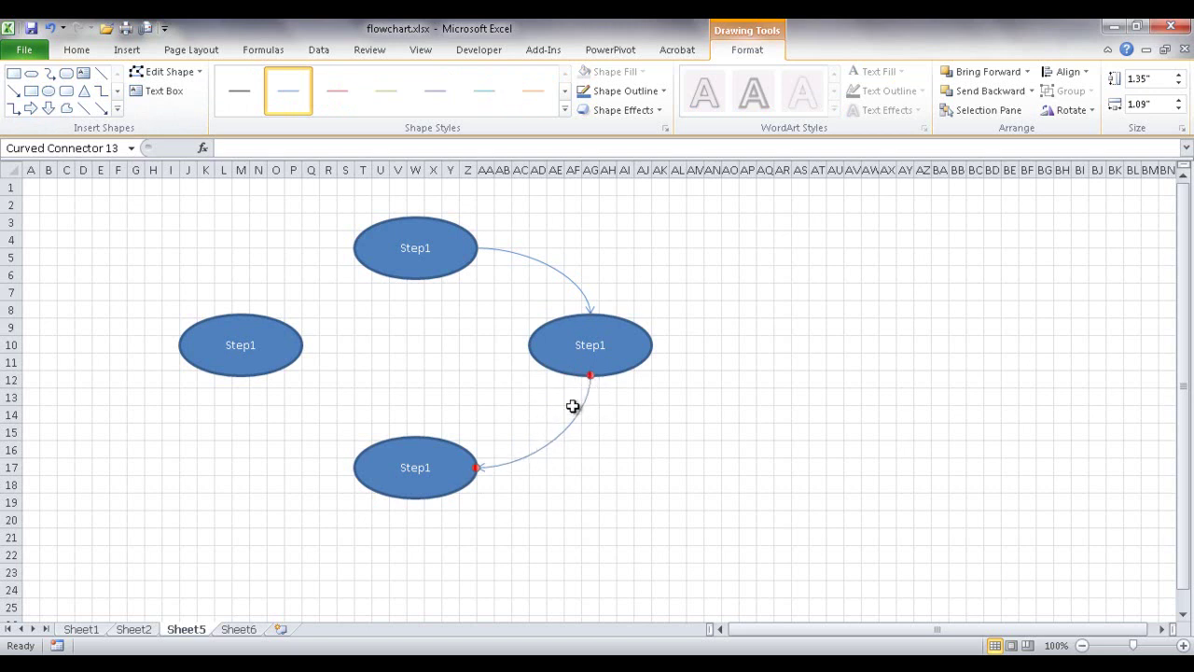
- Duplicate the last connector and attach the copy from the bottom oval's left point to the left oval's bottom point
key("ctrl+d")
left_click_drag(605, 389, 348, 466)
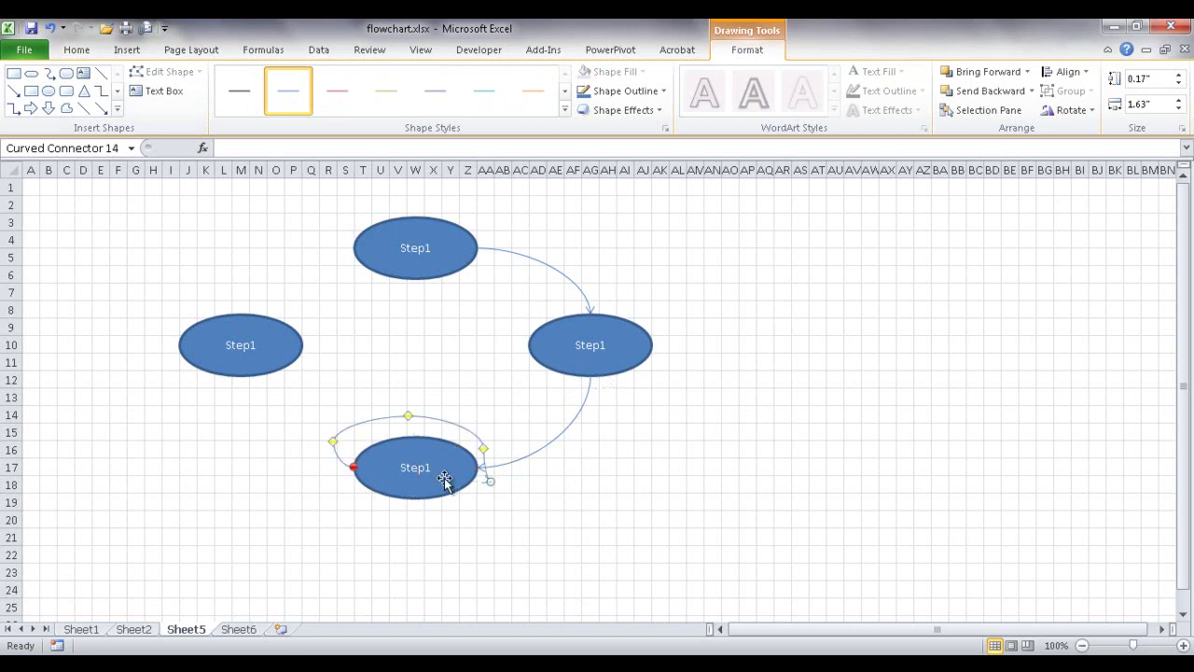
left_click_drag(487, 480, 239, 375)
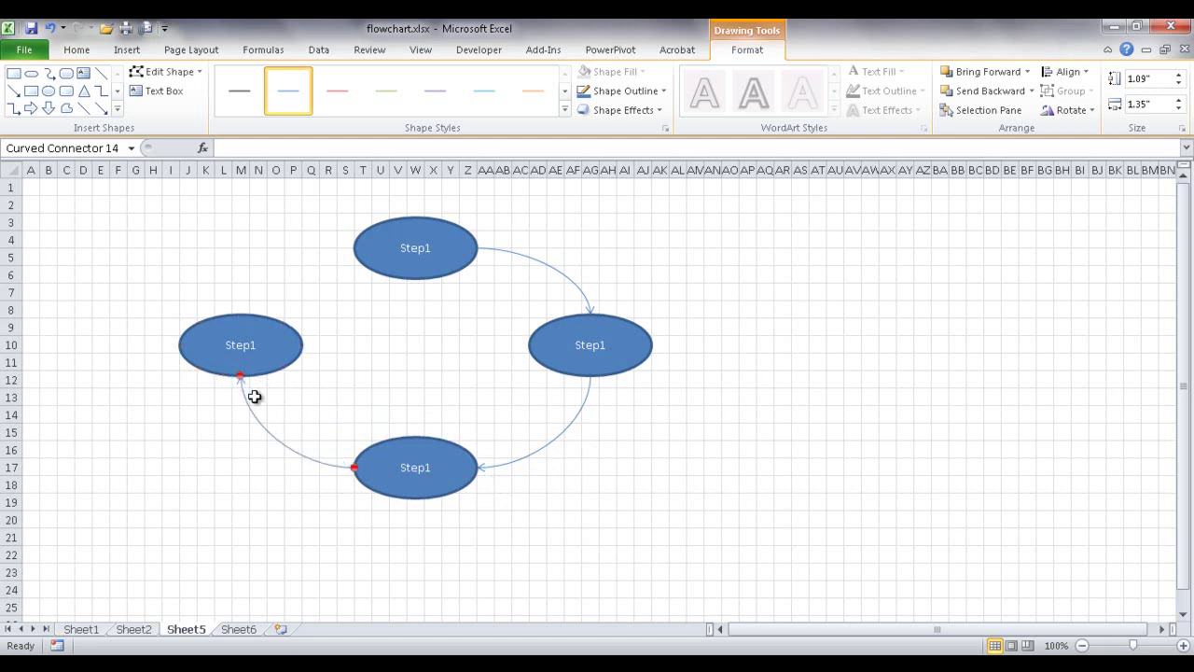
- Duplicate the lower-left connector and attach the copy from the left oval's top point to the top oval's left point
key("ctrl+d")
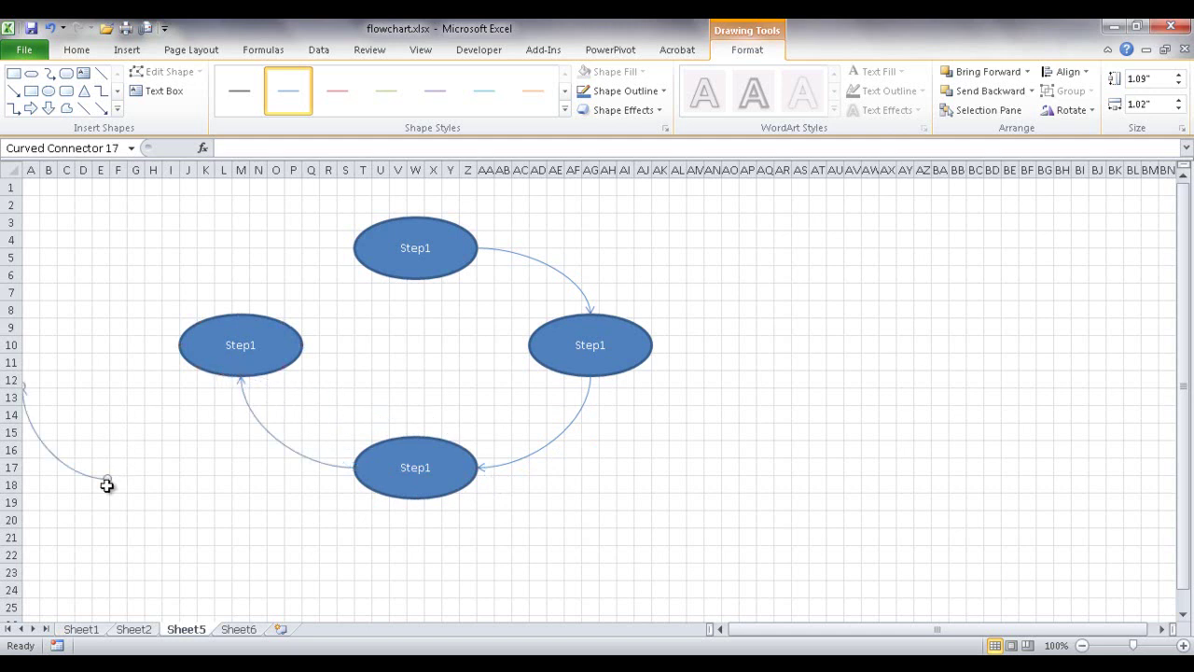
left_click_drag(108, 478, 241, 313)
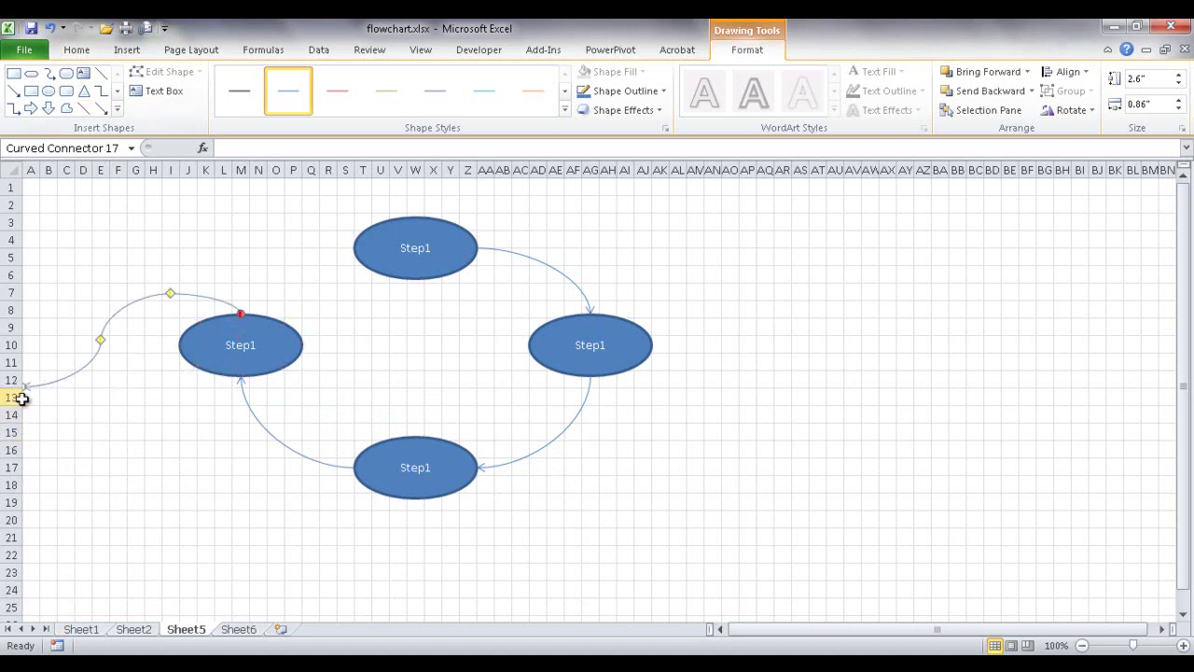
left_click_drag(23, 384, 352, 243)
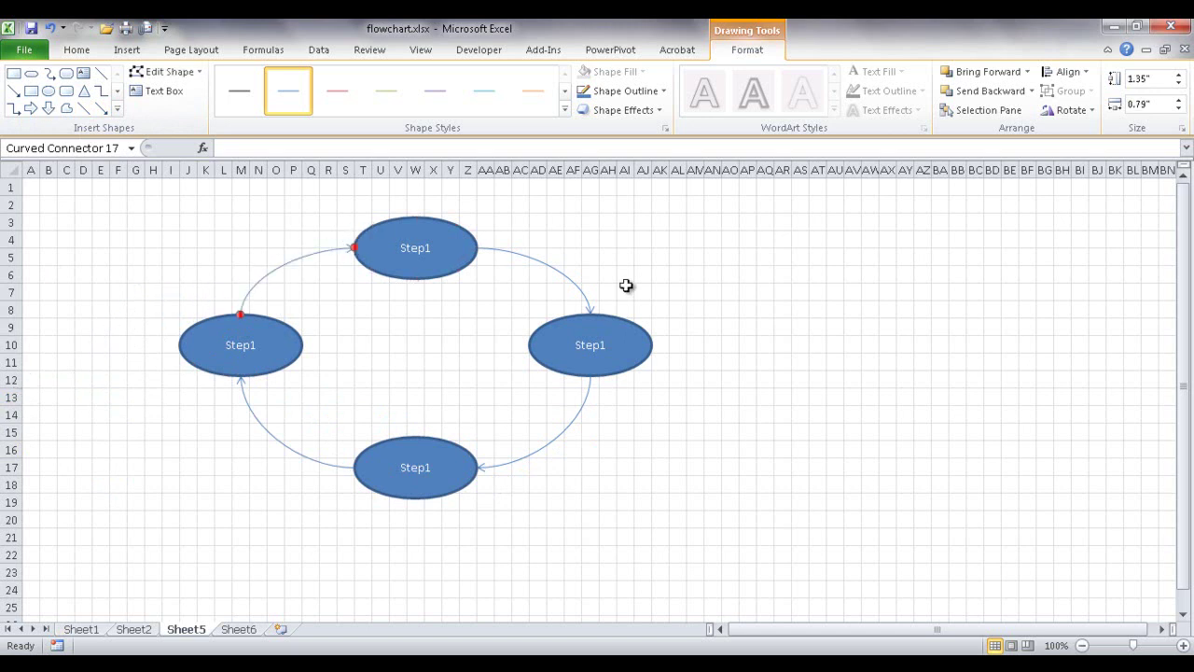
left_click(780, 325)
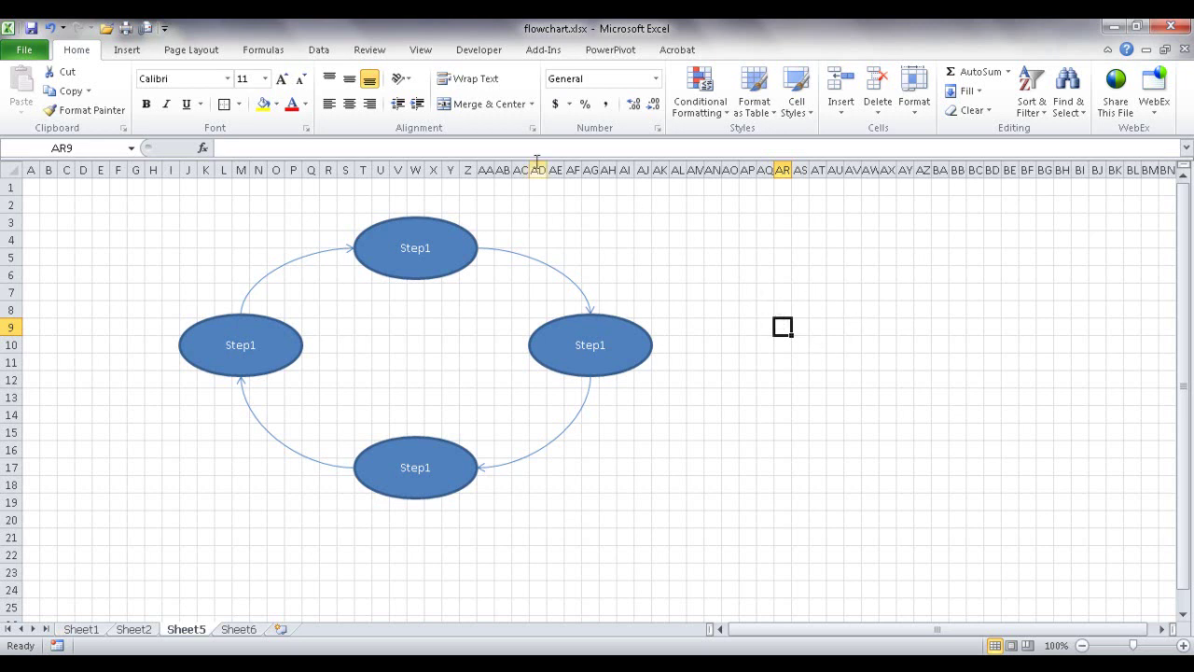
- Hide the gridlines on Sheet5 and compare the result with the swimlane flowchart on Sheet2
left_click(419, 50)
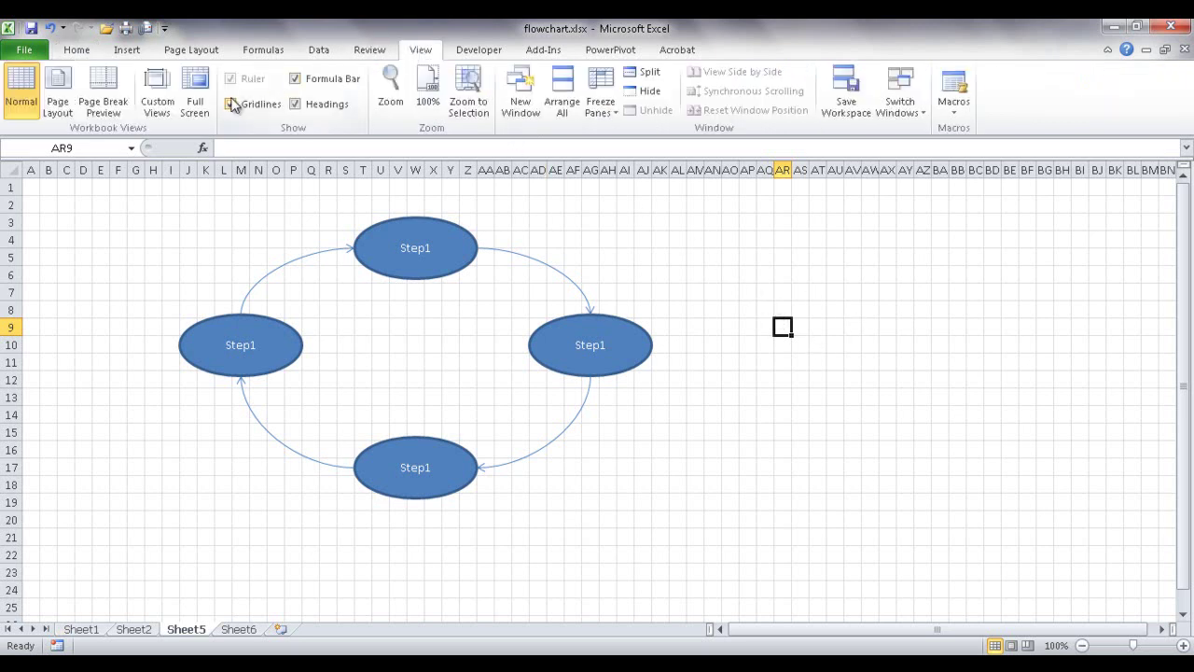
left_click(231, 104)
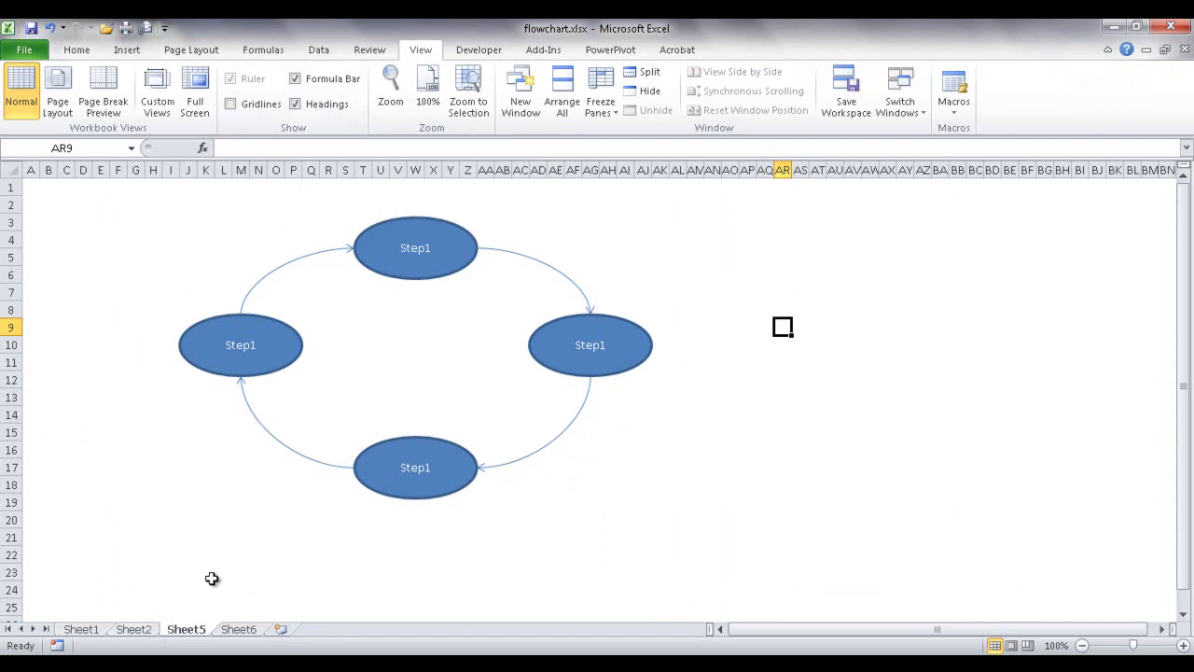
left_click(138, 631)
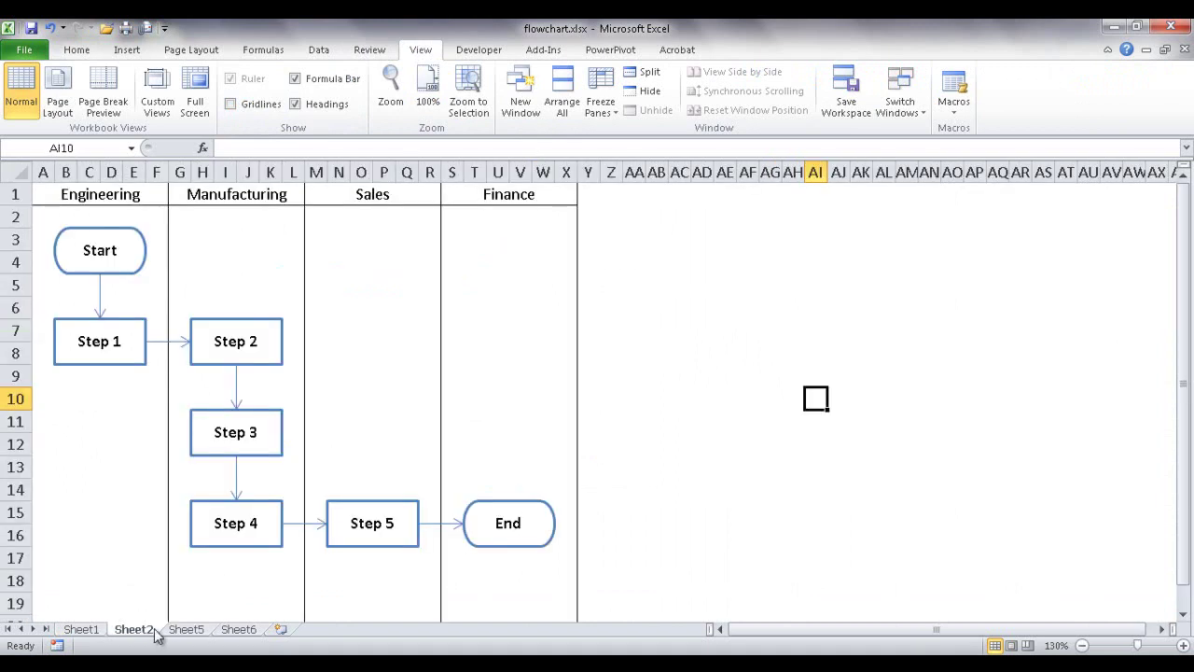
left_click(185, 631)
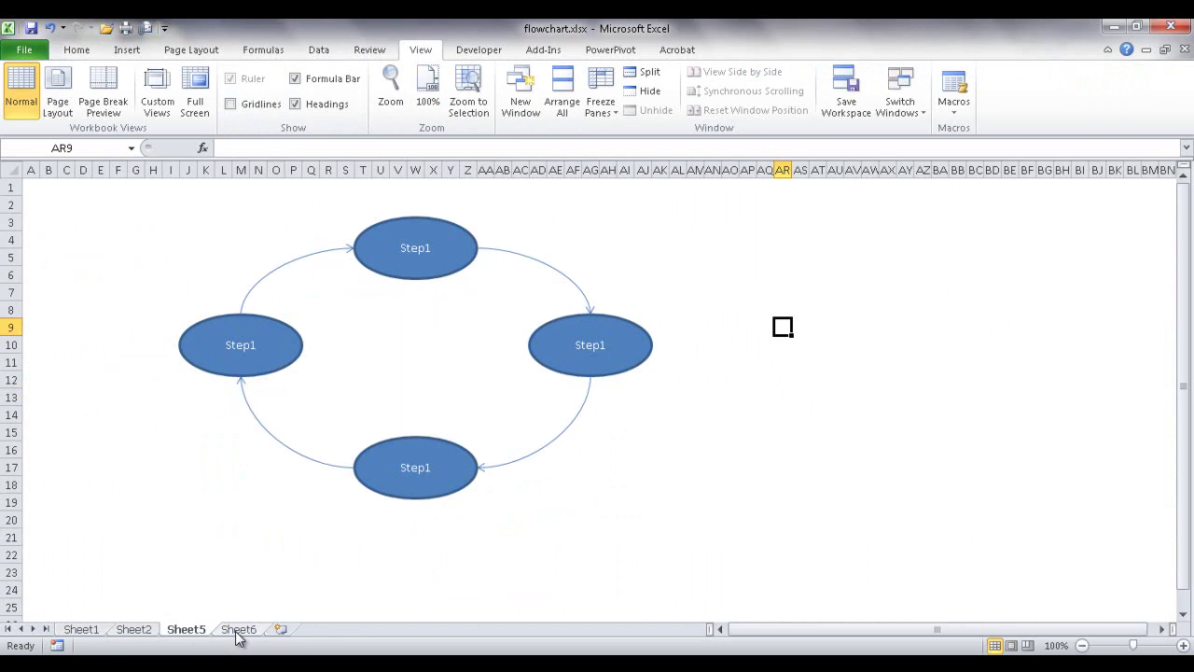
- Set the width of all columns on Sheet6 to 2.14 to form a square cell grid
left_click(238, 631)
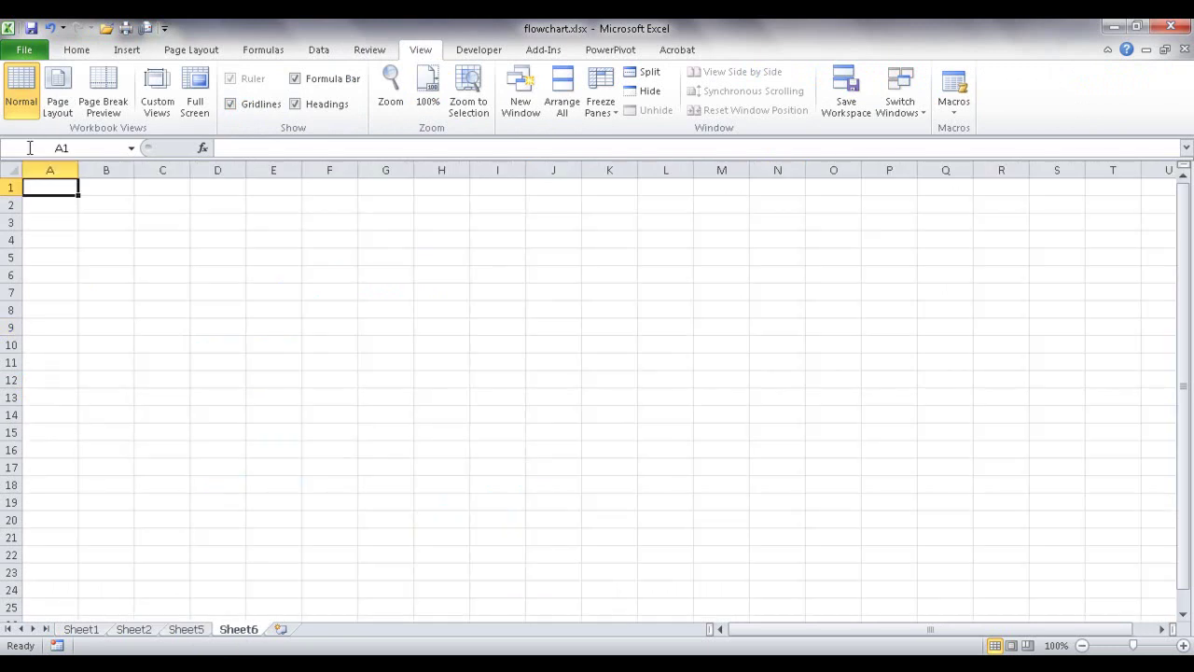
left_click(11, 168)
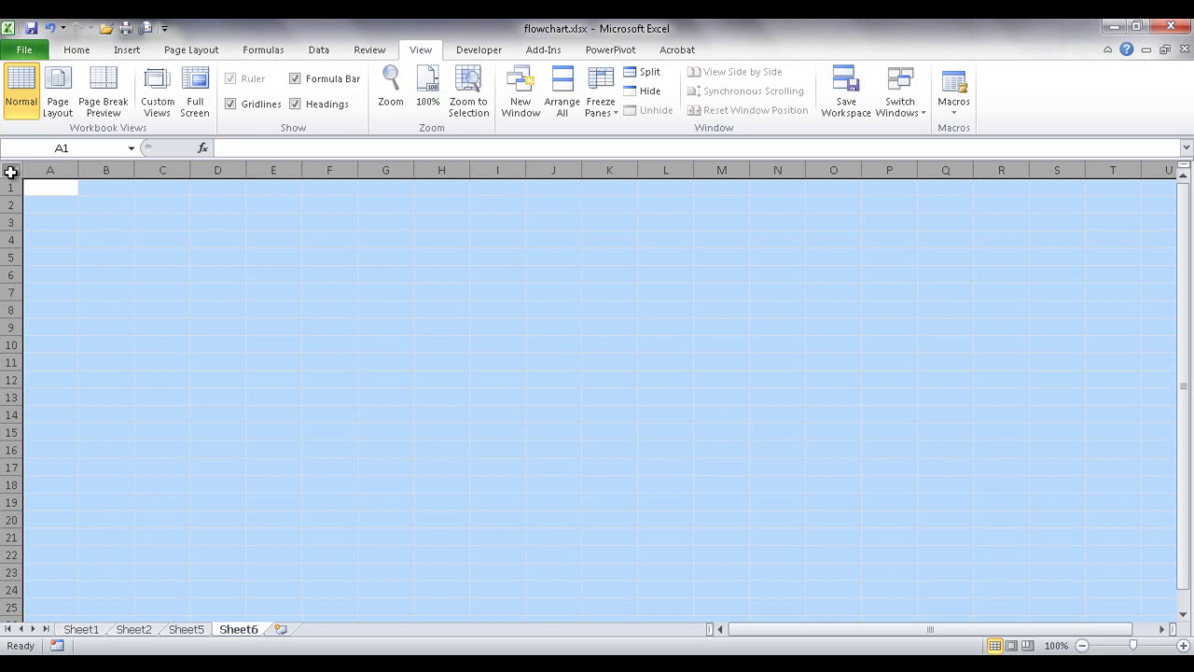
right_click(49, 170)
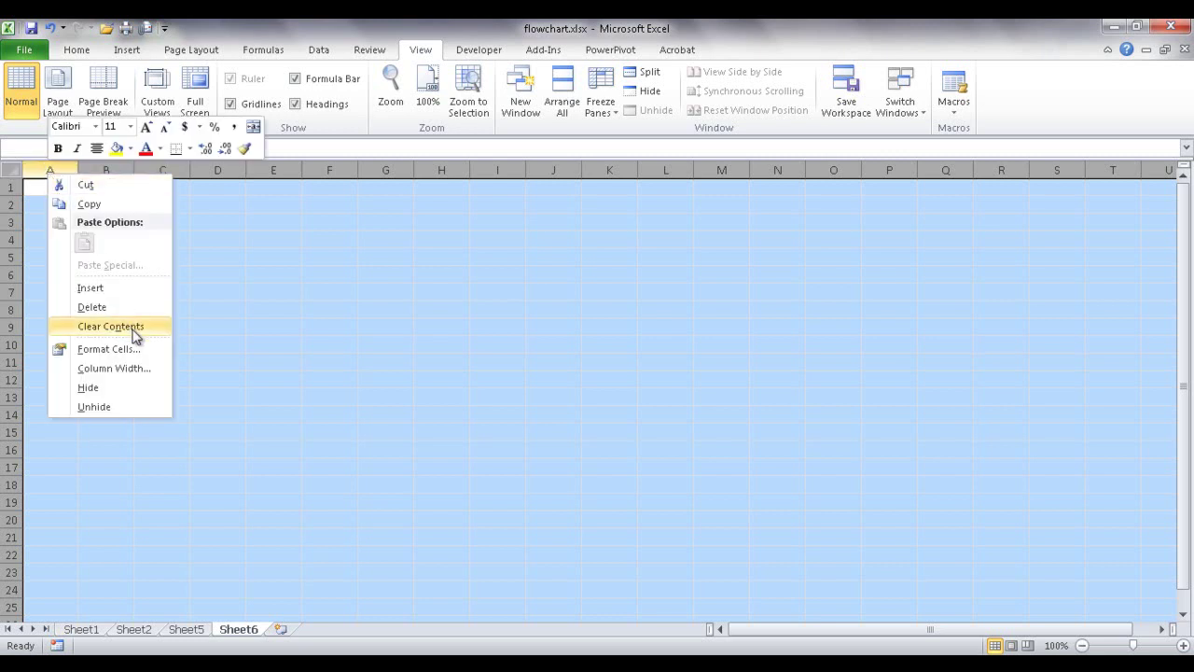
left_click(133, 370)
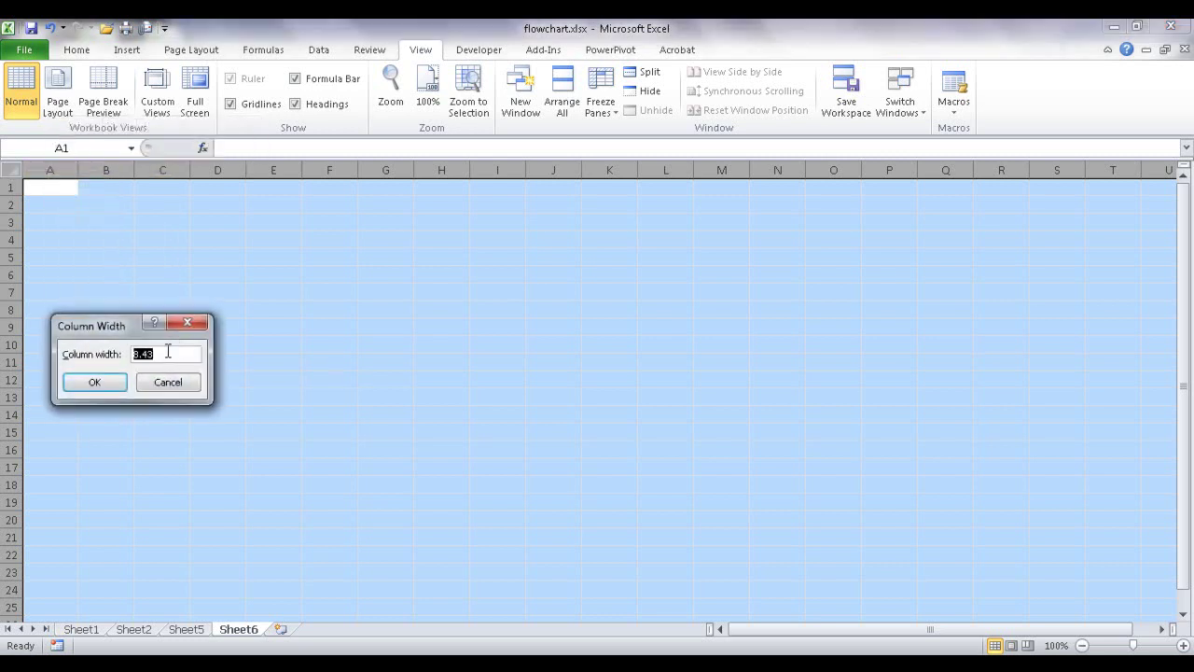
type("2.14")
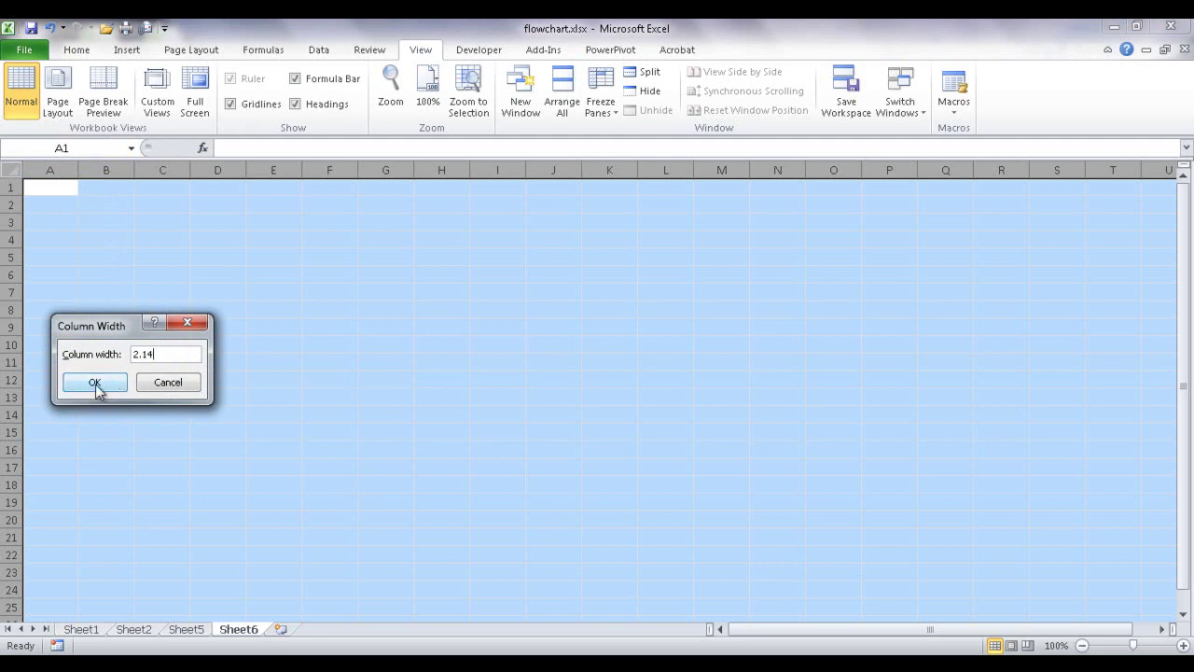
left_click(95, 383)
left_click(293, 363)
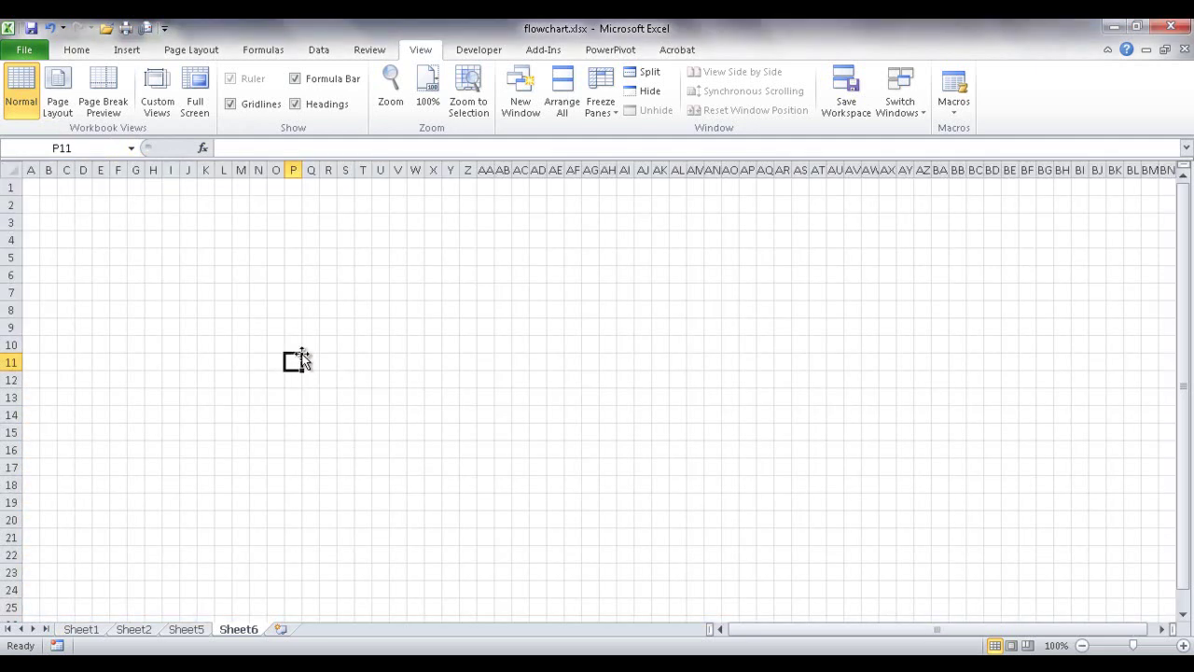
- Check the Snap to Grid and Snap to Shape settings among the alignment options
left_click(191, 52)
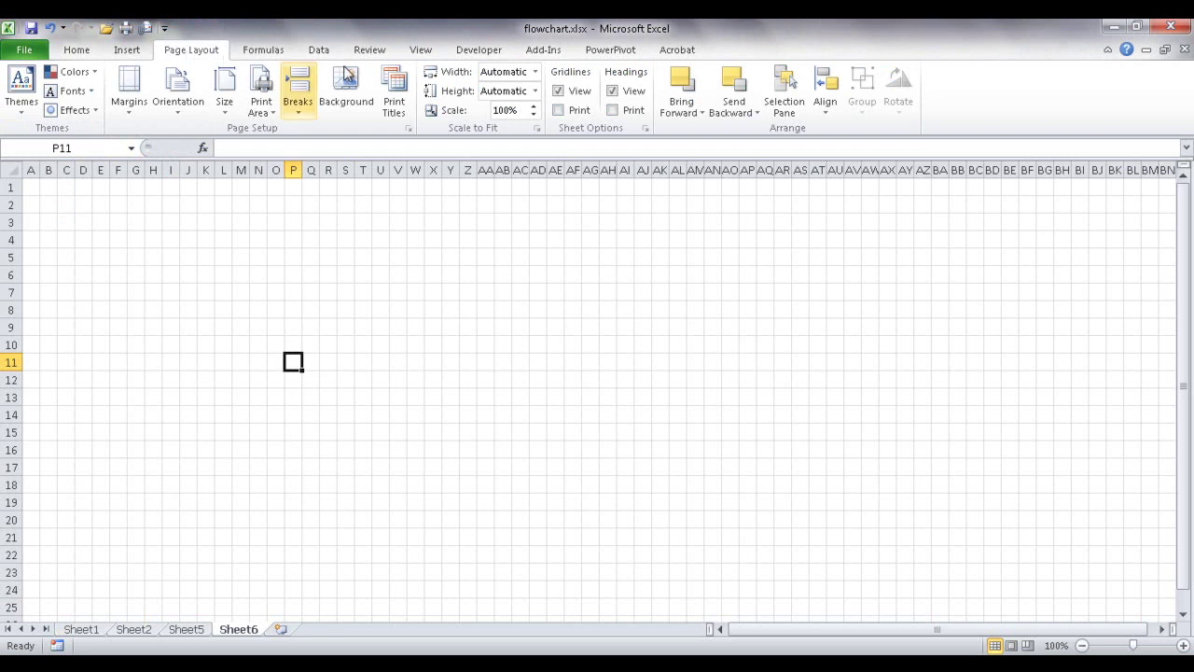
left_click(822, 110)
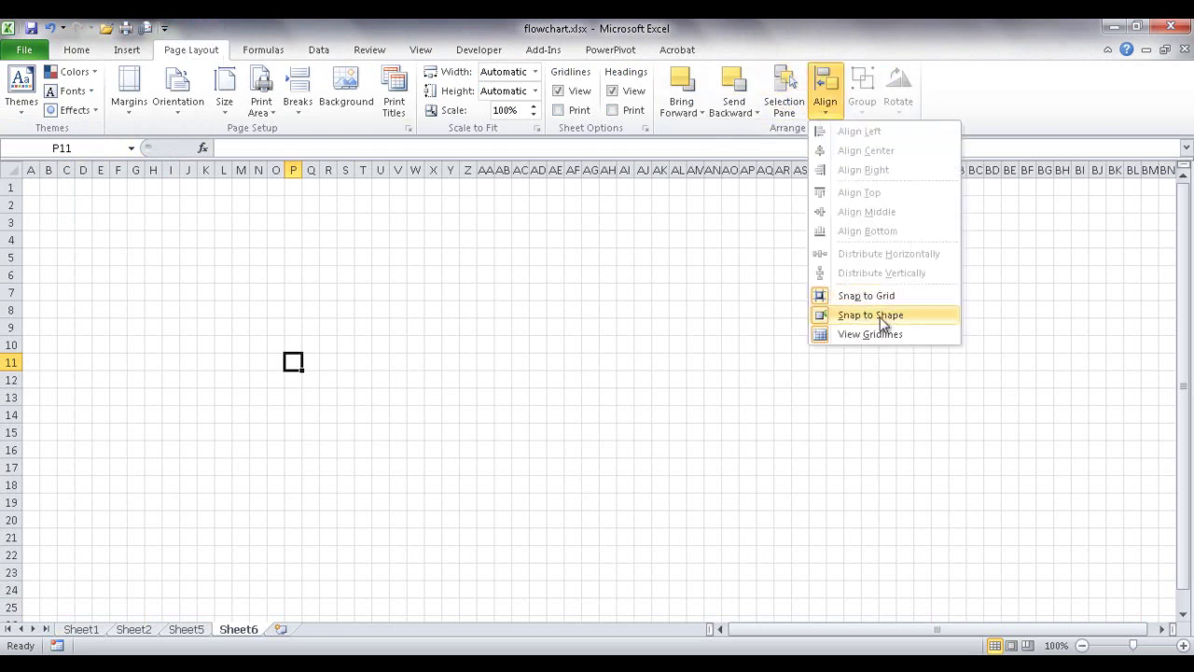
left_click(613, 355)
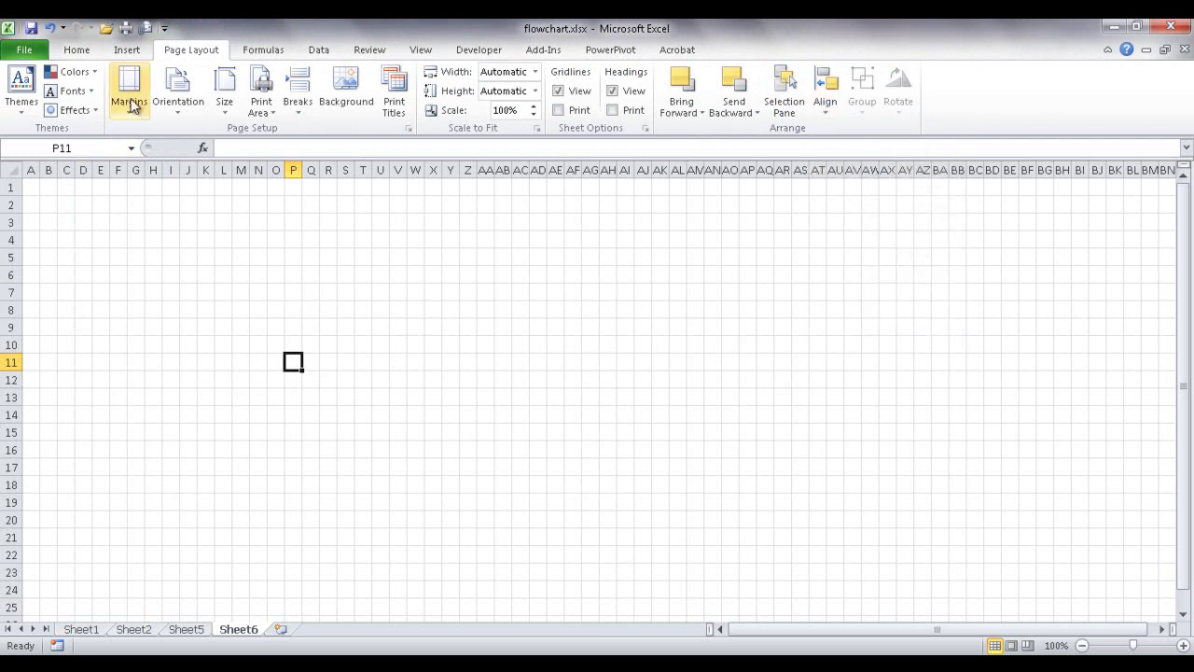
- Draw a Flowchart Terminator shape 0.42" high and 0.83" wide over columns C to F, rows 5 to 6, and give it the orange shape style
left_click(123, 52)
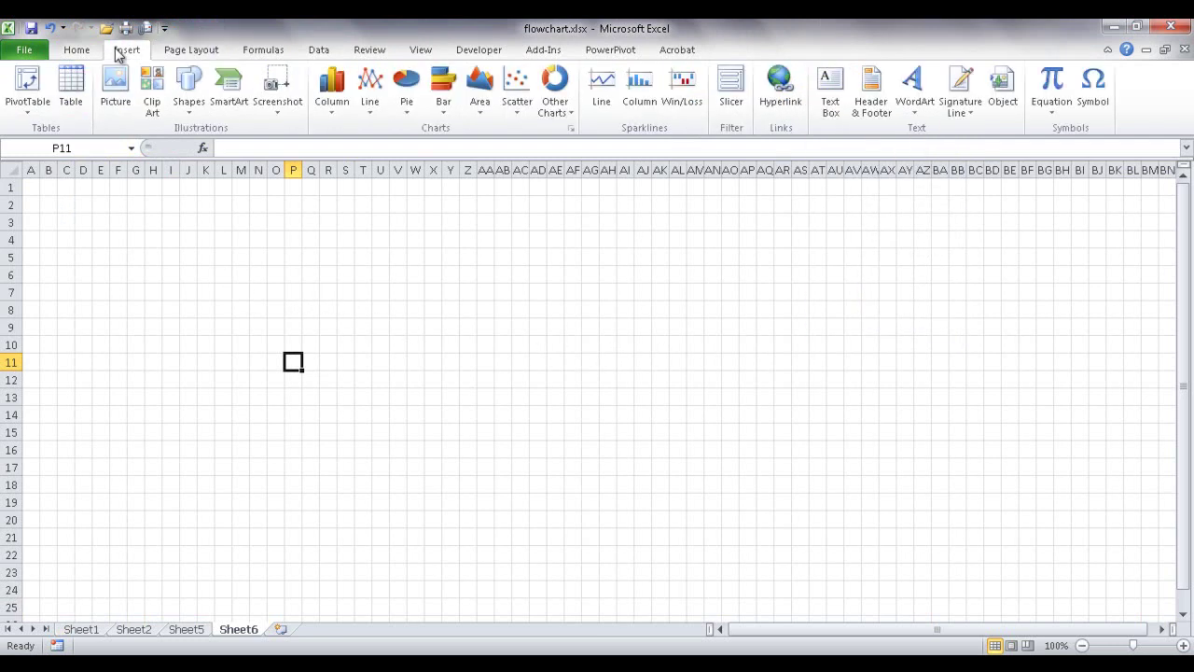
left_click(189, 104)
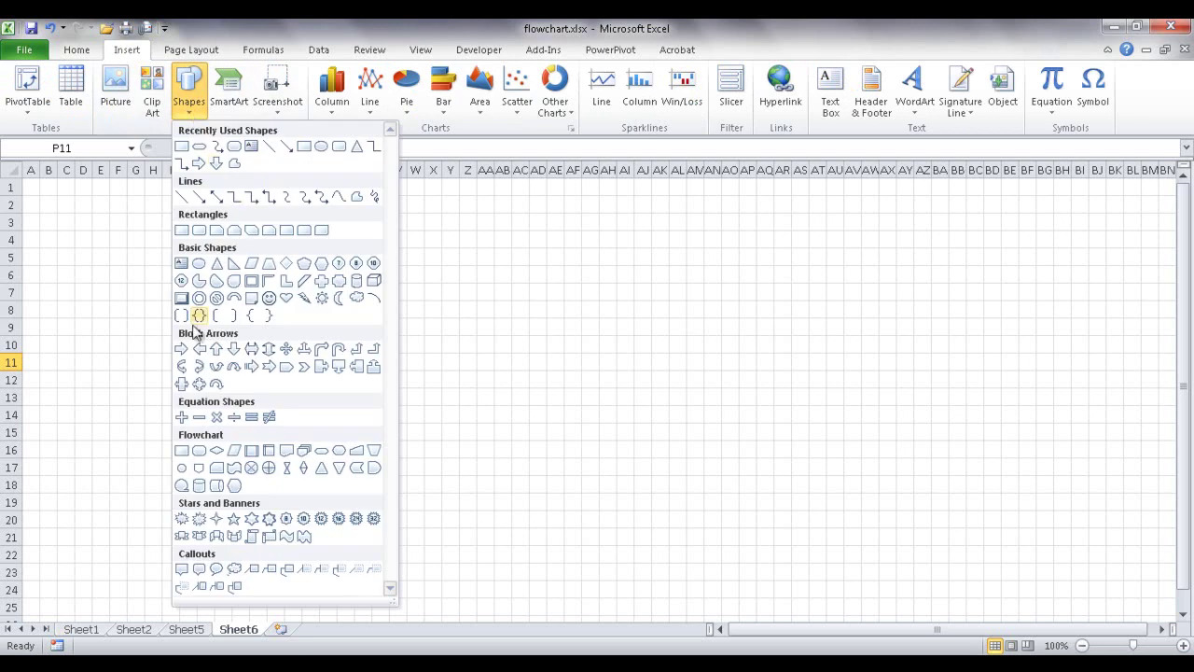
left_click(321, 452)
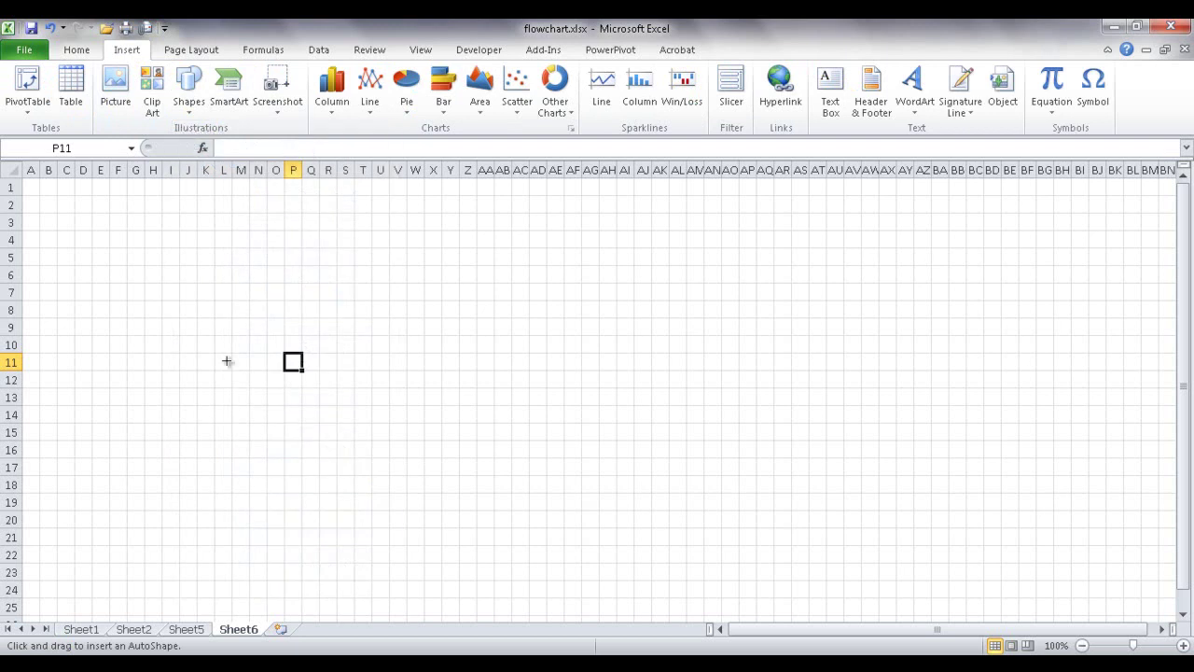
left_click_drag(65, 246, 122, 268)
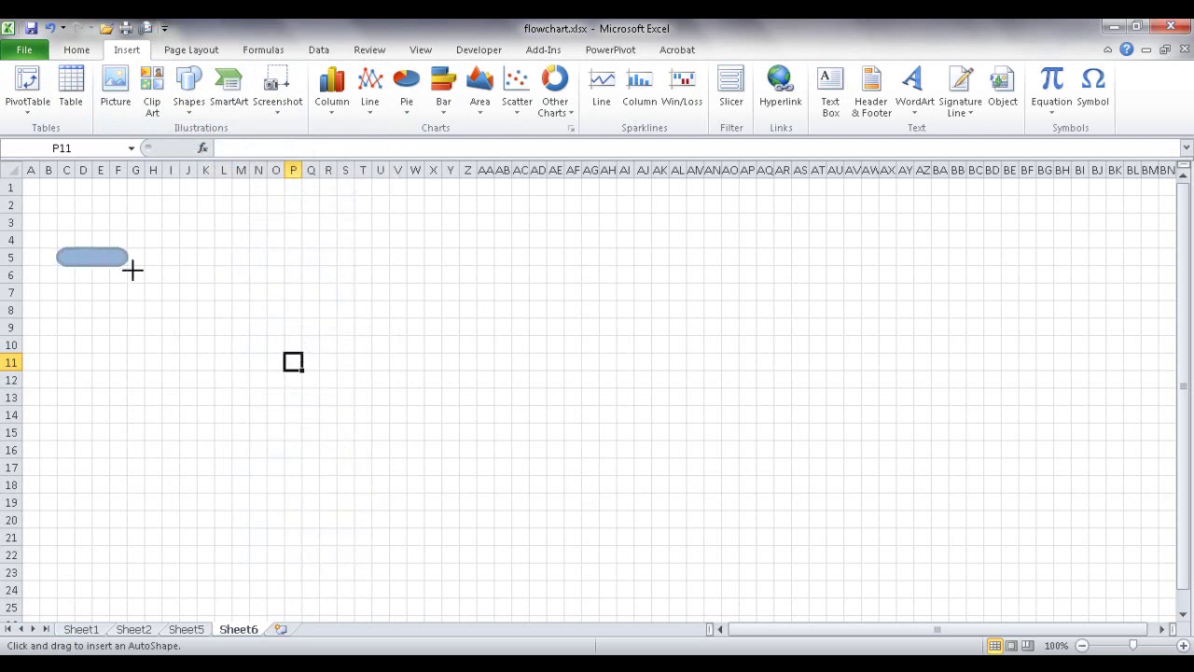
left_click_drag(134, 270, 90, 282)
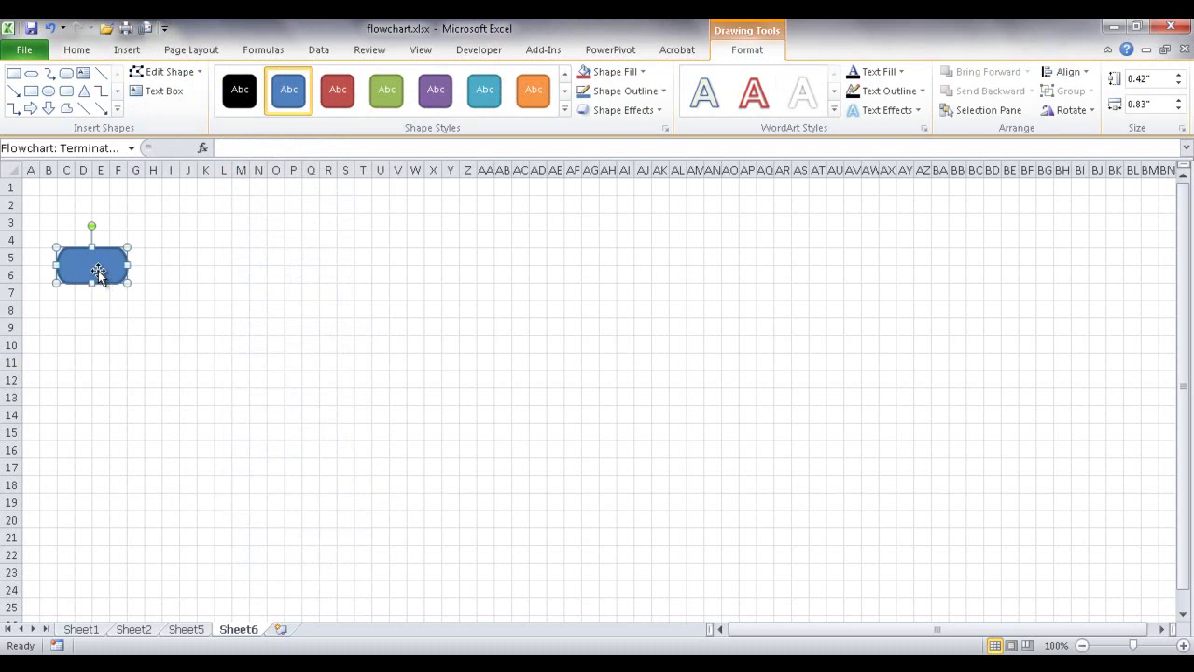
left_click(534, 93)
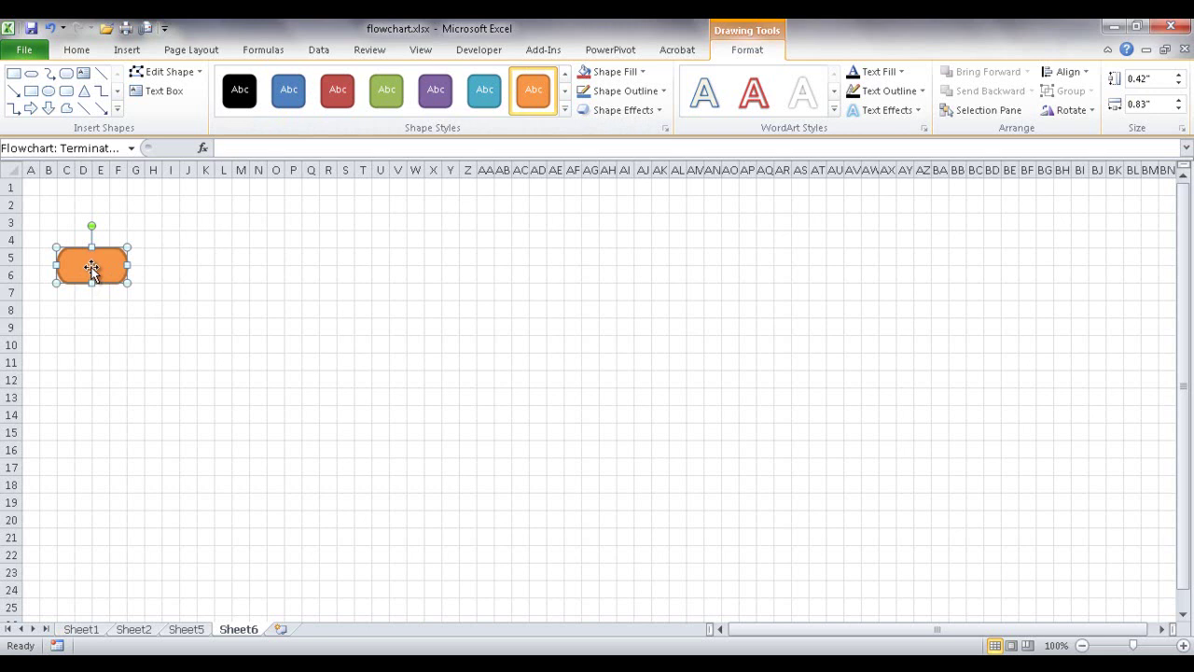
- Label the orange terminator "Start" and set its text's vertical alignment to Middle Centered
type("art")
right_click(91, 267)
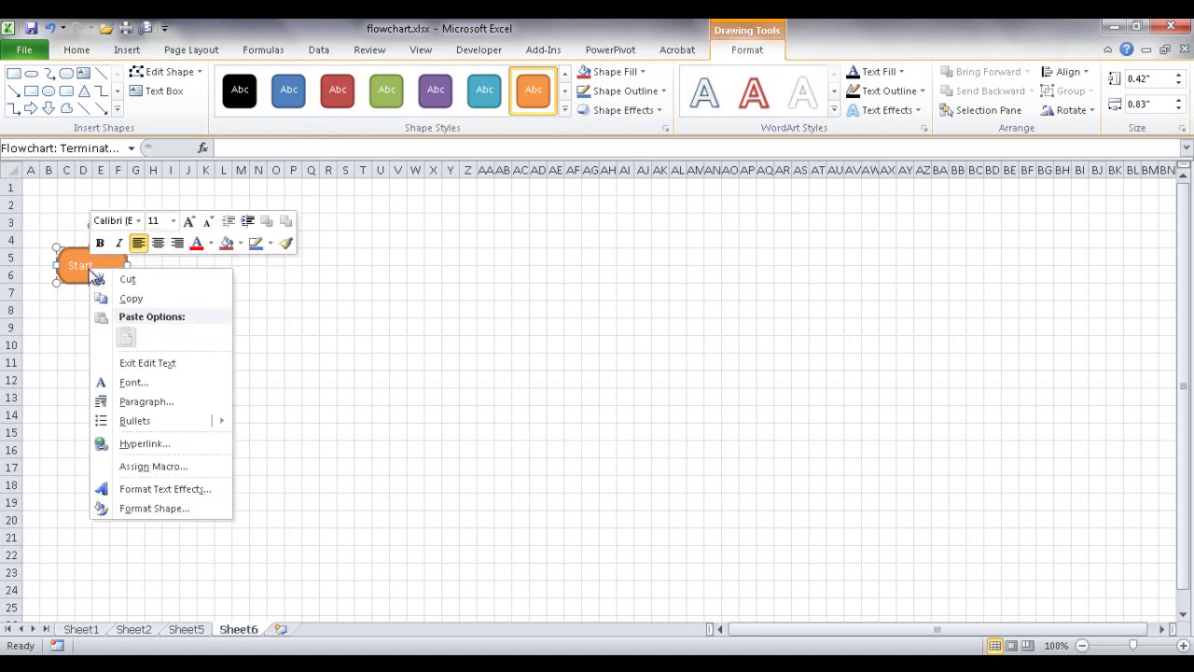
left_click(191, 510)
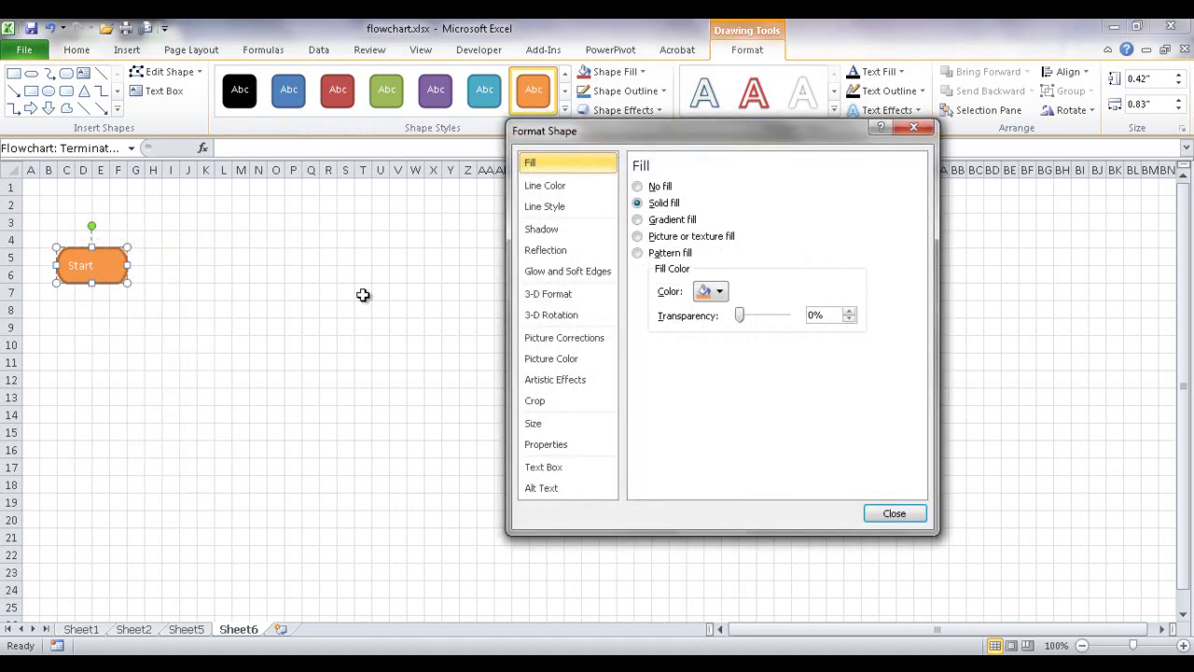
left_click(542, 468)
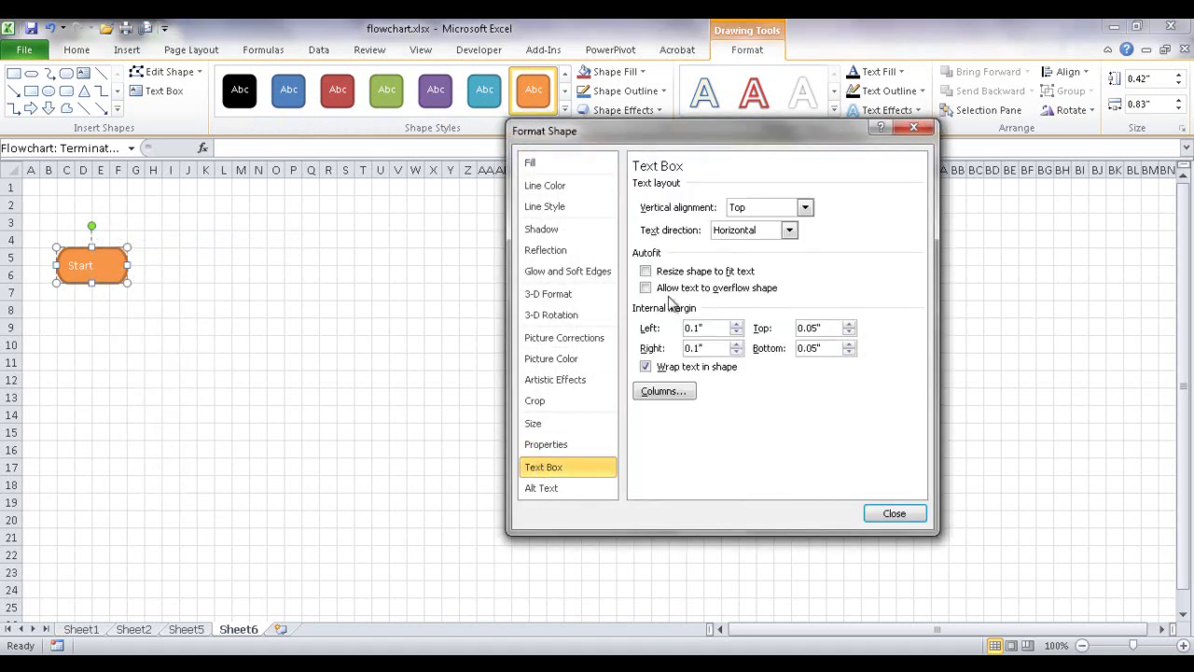
left_click(804, 207)
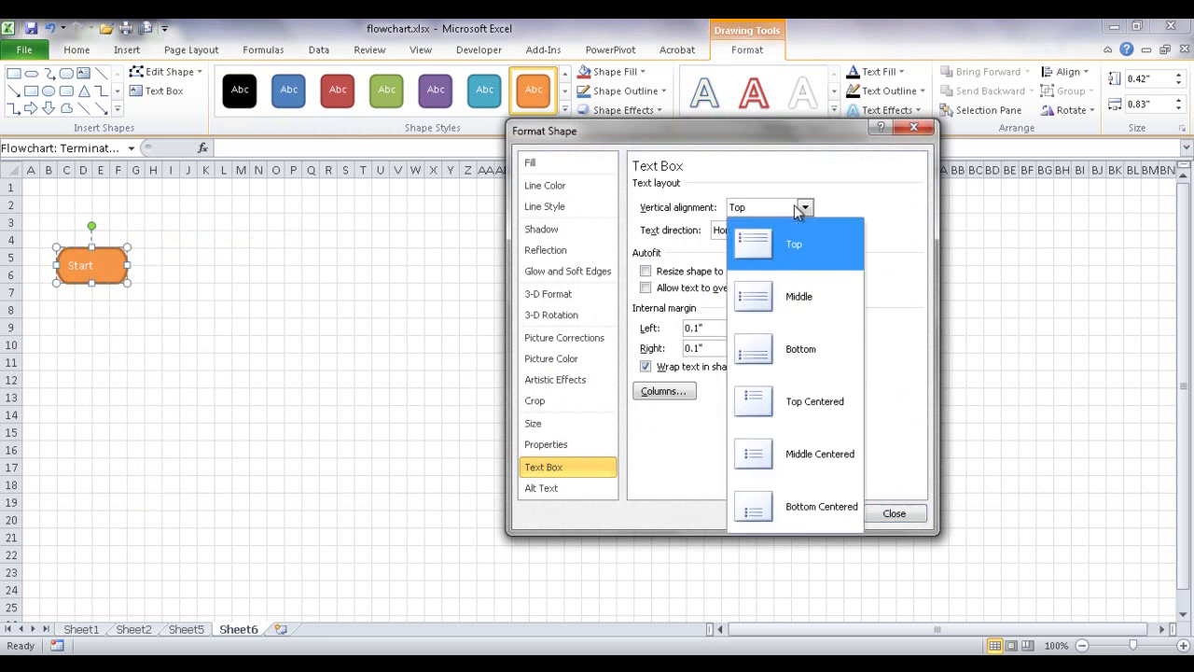
left_click(833, 469)
left_click(886, 513)
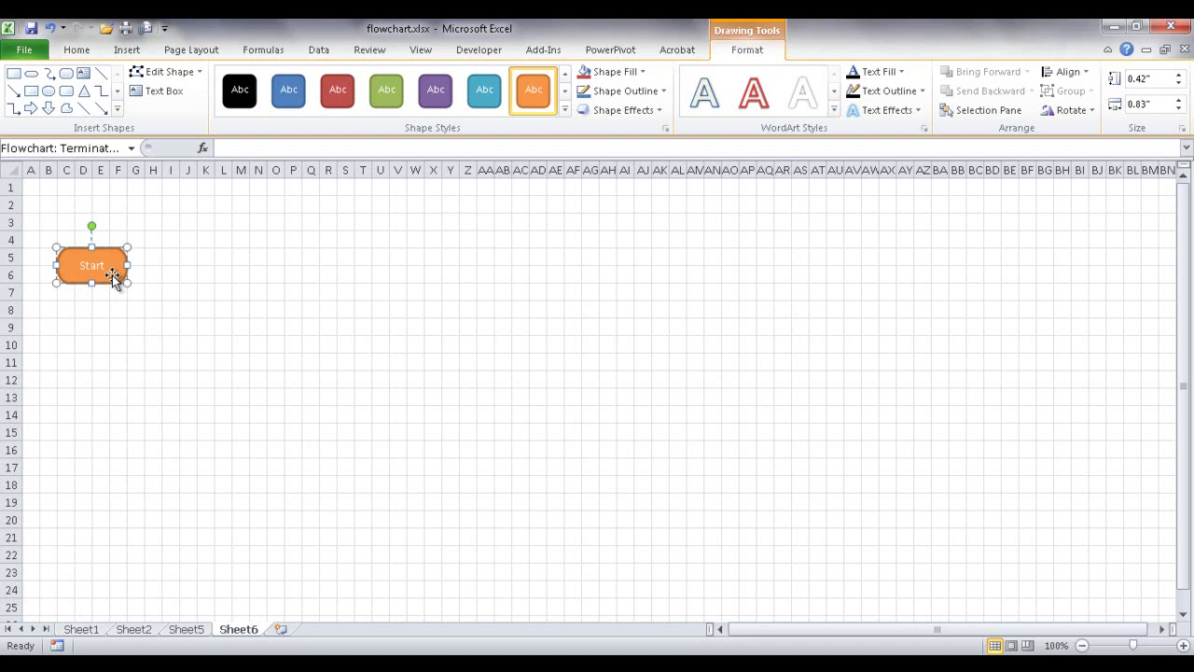
- Duplicate the Start terminator, relabel the copy "End", and move it to about columns AA to AD, rows 18 to 19
left_click_drag(112, 274, 127, 288)
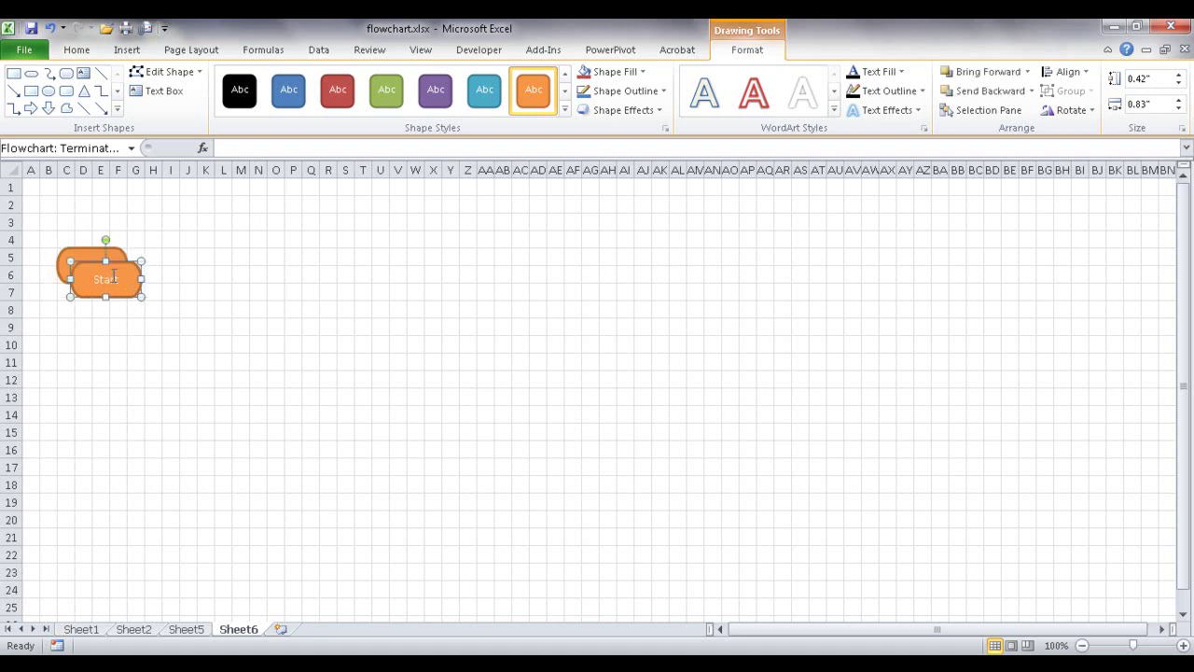
double_click(100, 278)
type("End")
left_click_drag(121, 296, 691, 528)
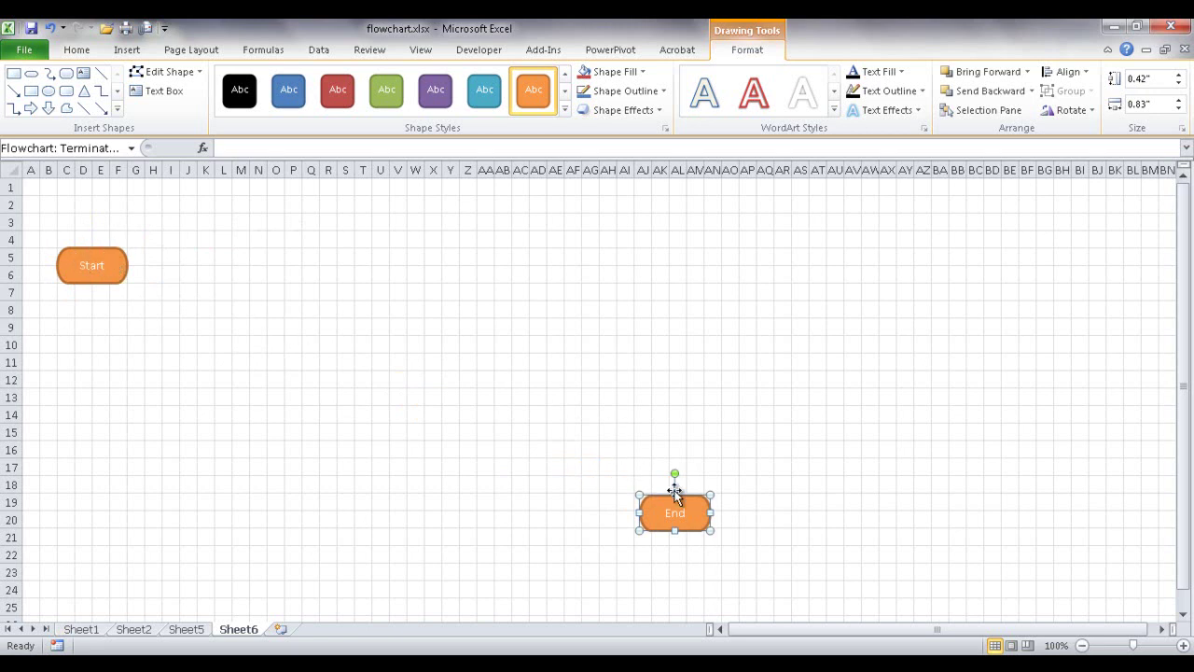
left_click_drag(692, 501, 523, 477)
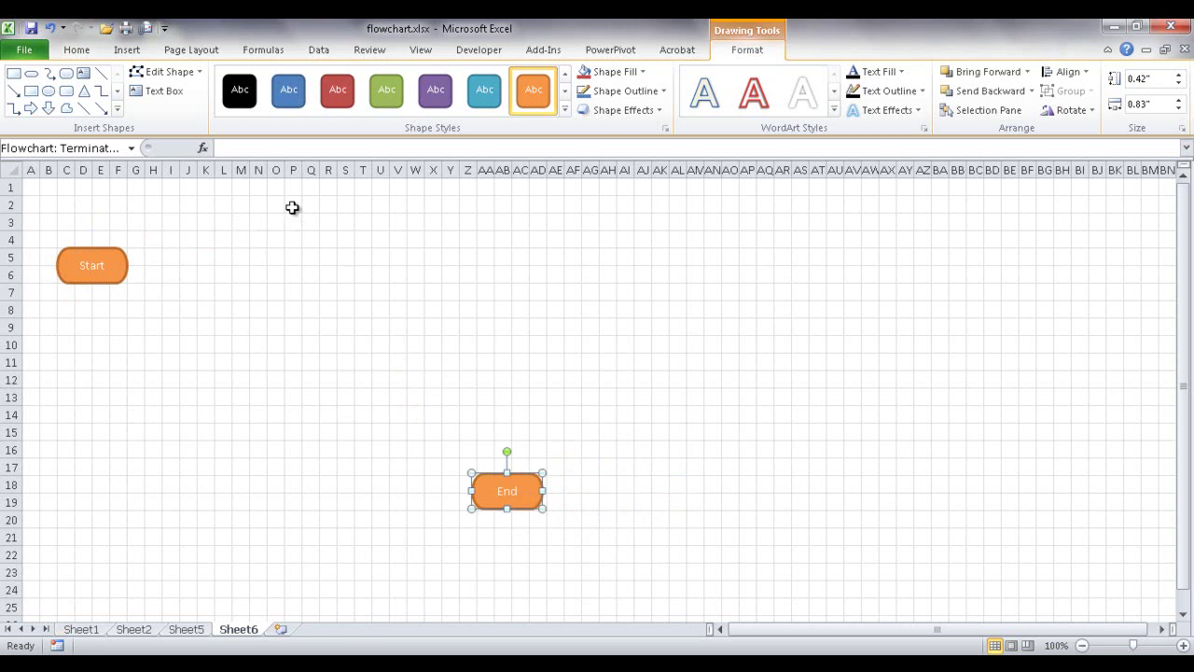
- Draw a 0.42" by 0.83" Flowchart Process box below Start over columns C to F, rows 9 to 10, and label it "Step1"
left_click(105, 108)
left_click(117, 109)
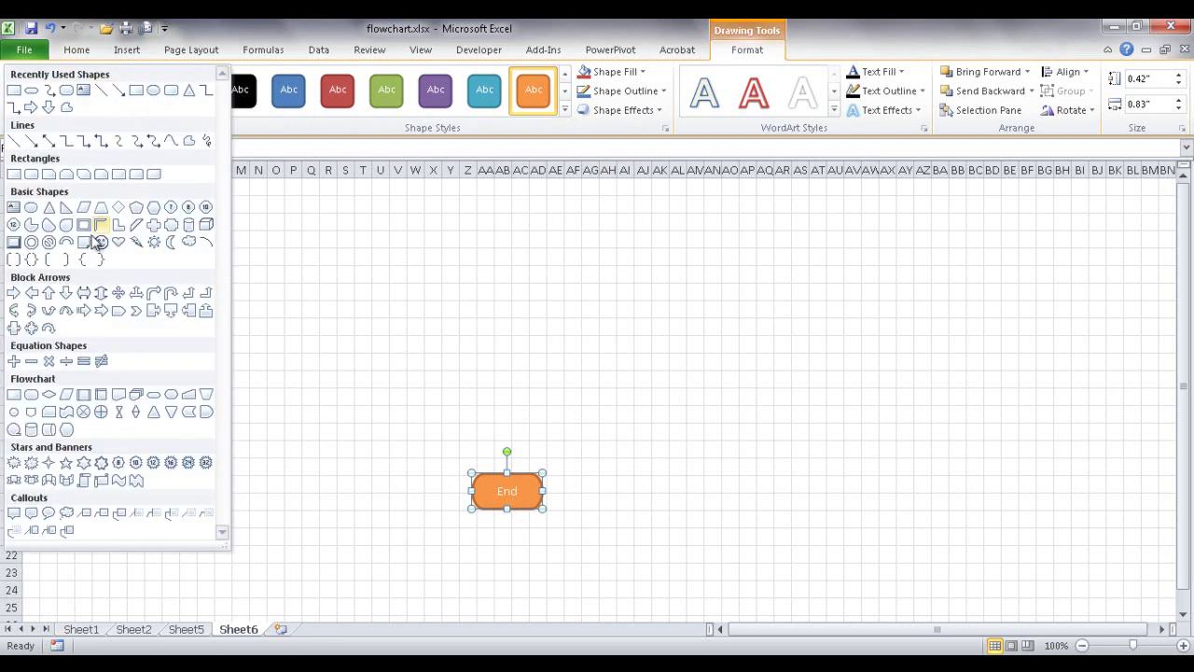
left_click(13, 397)
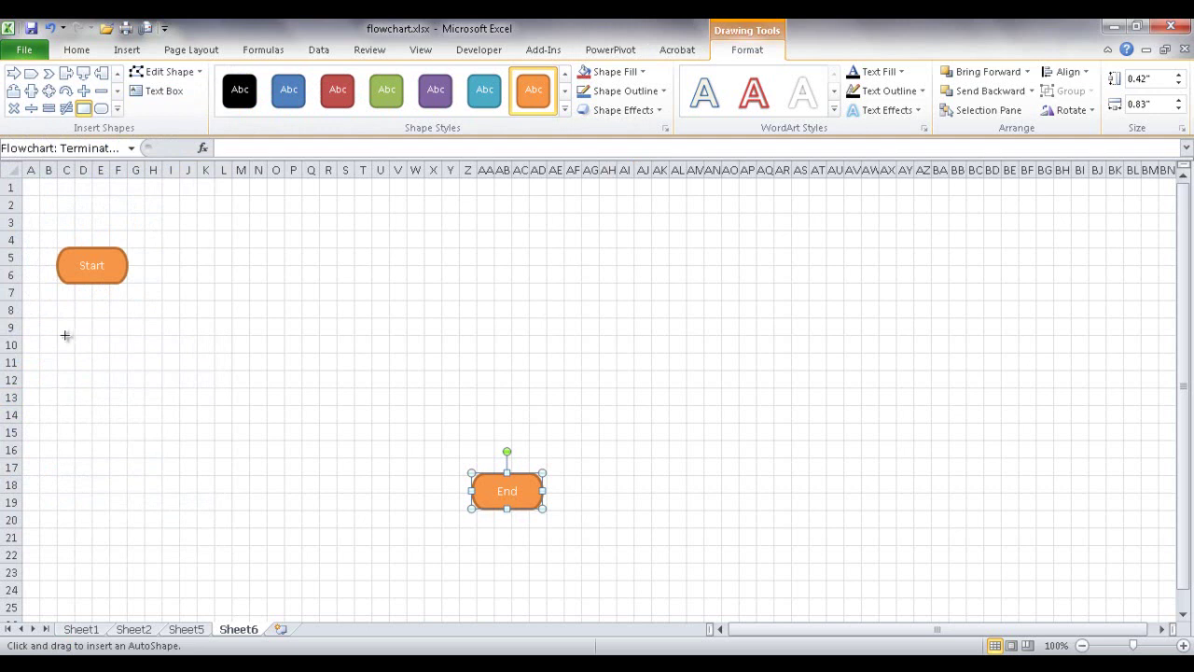
left_click_drag(57, 324, 125, 351)
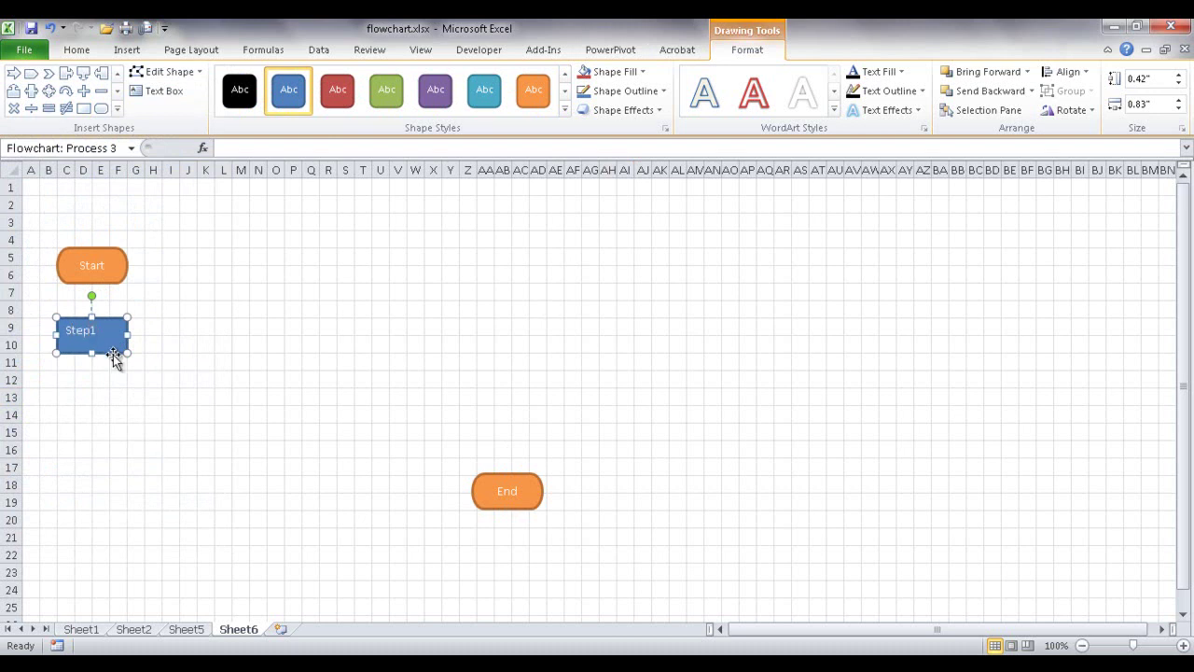
- Set the vertical alignment of the Step1 box's text to Middle Centered
right_click(99, 341)
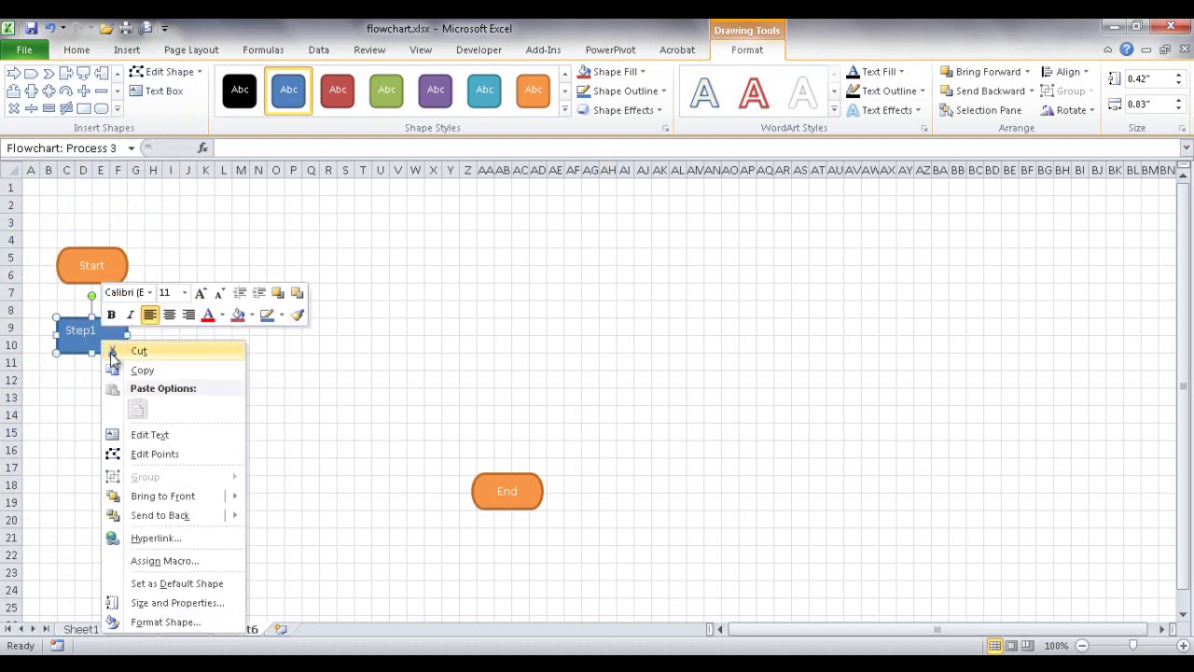
left_click(163, 621)
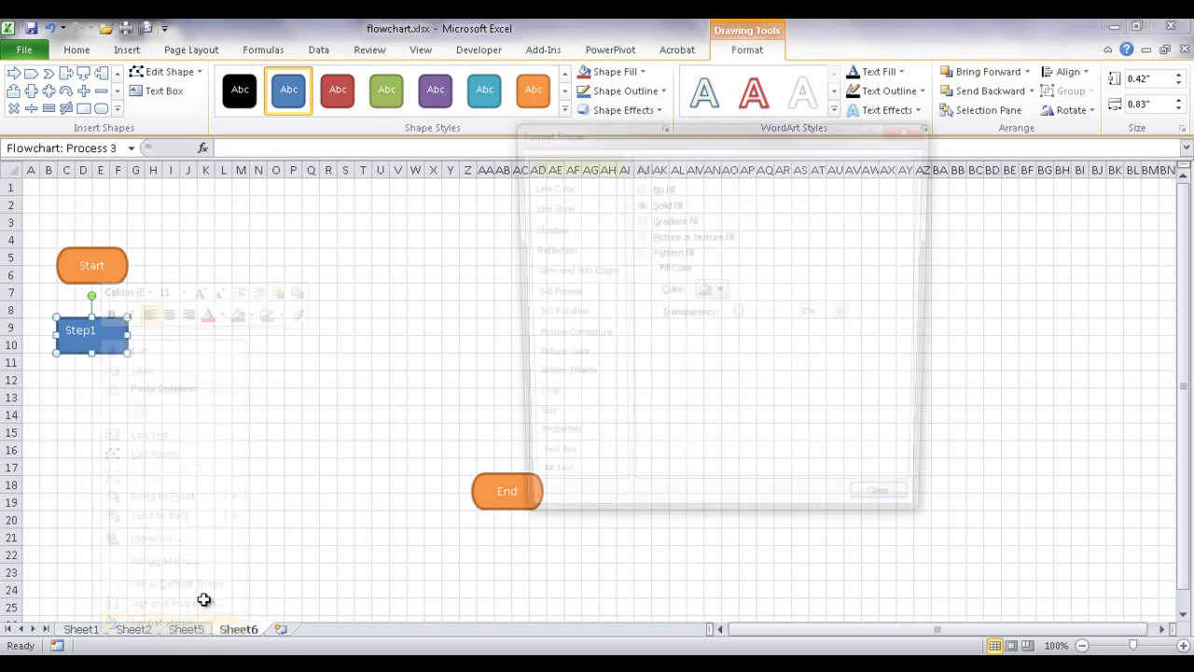
left_click(576, 466)
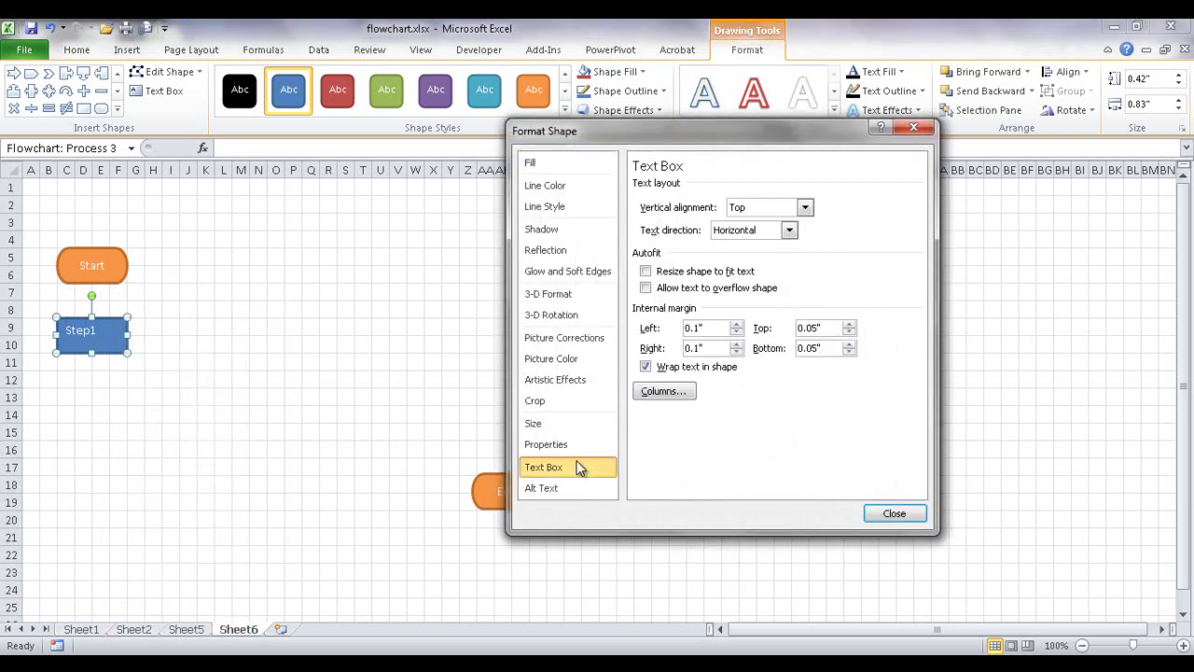
left_click(780, 207)
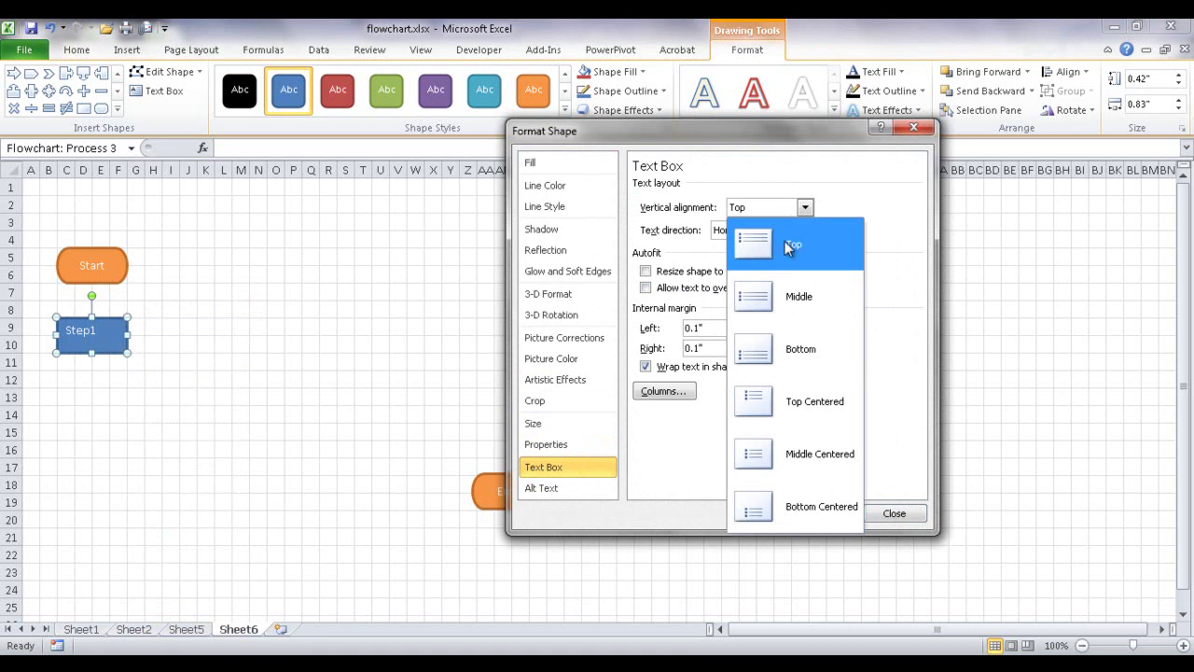
left_click(796, 453)
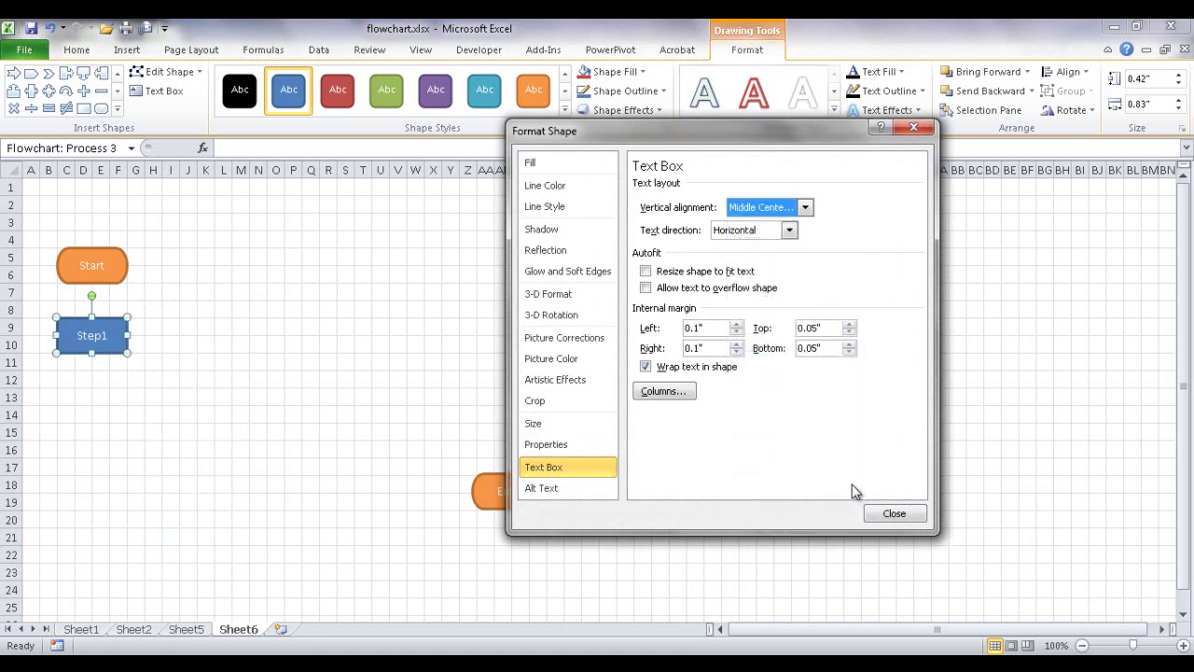
- Duplicate the Step1 box four times and spread the copies apart between Step1 and End
left_click(893, 513)
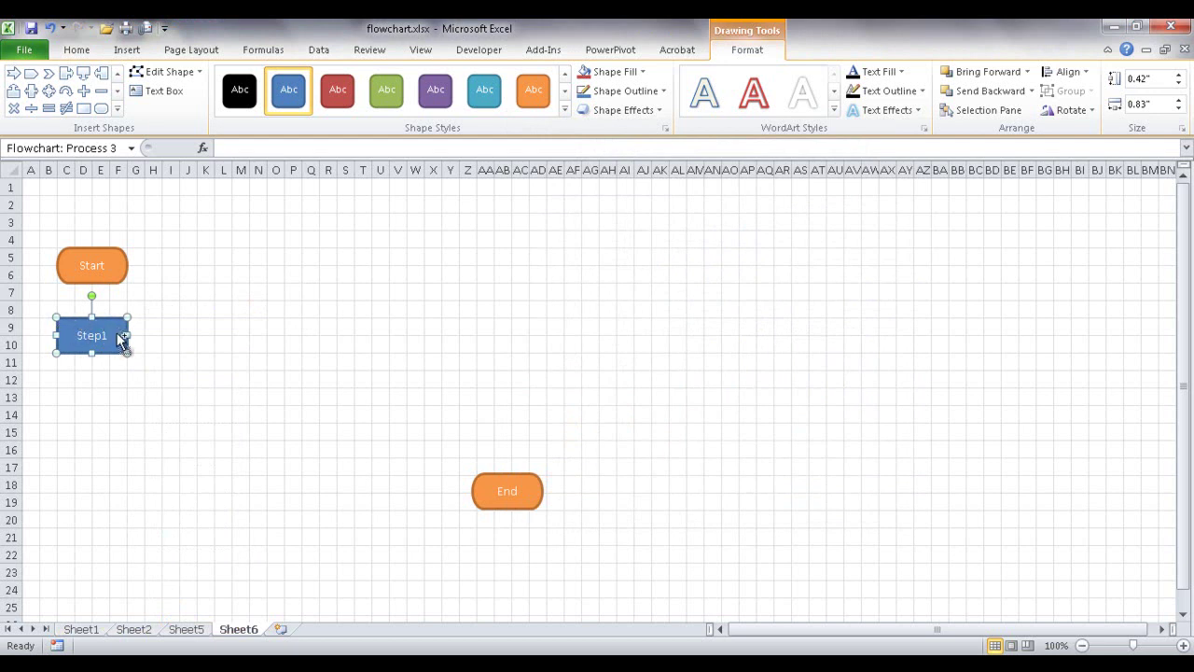
key("ctrl+d")
key("ctrl+d")
key("ctrl+d")
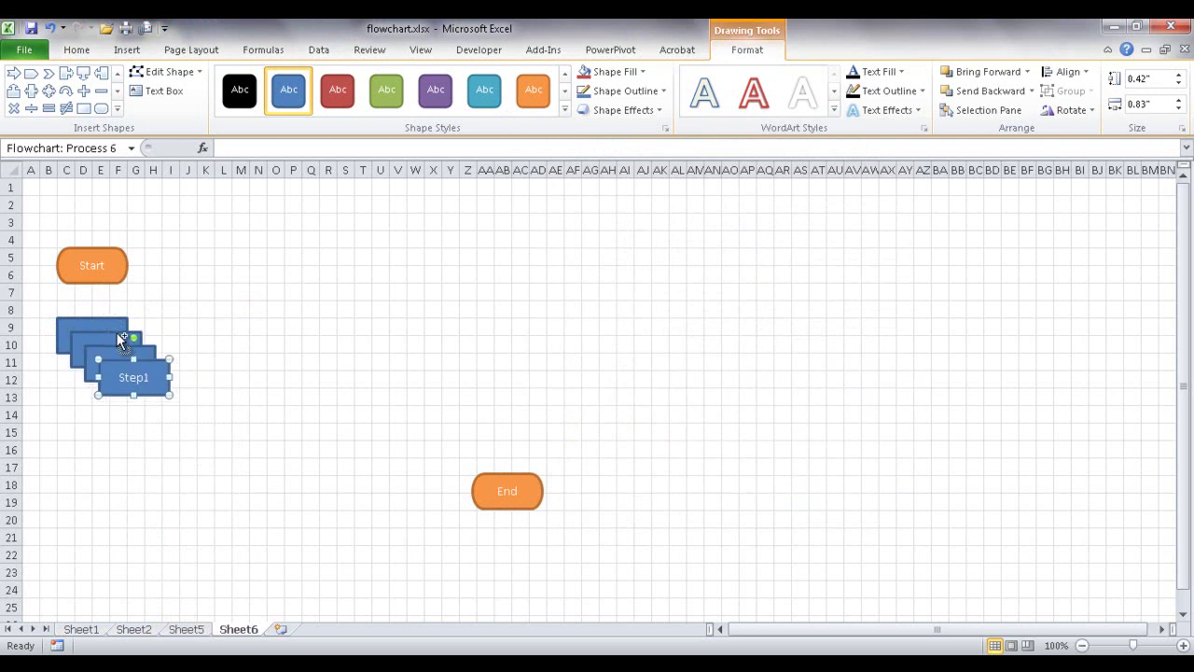
key("ctrl+d")
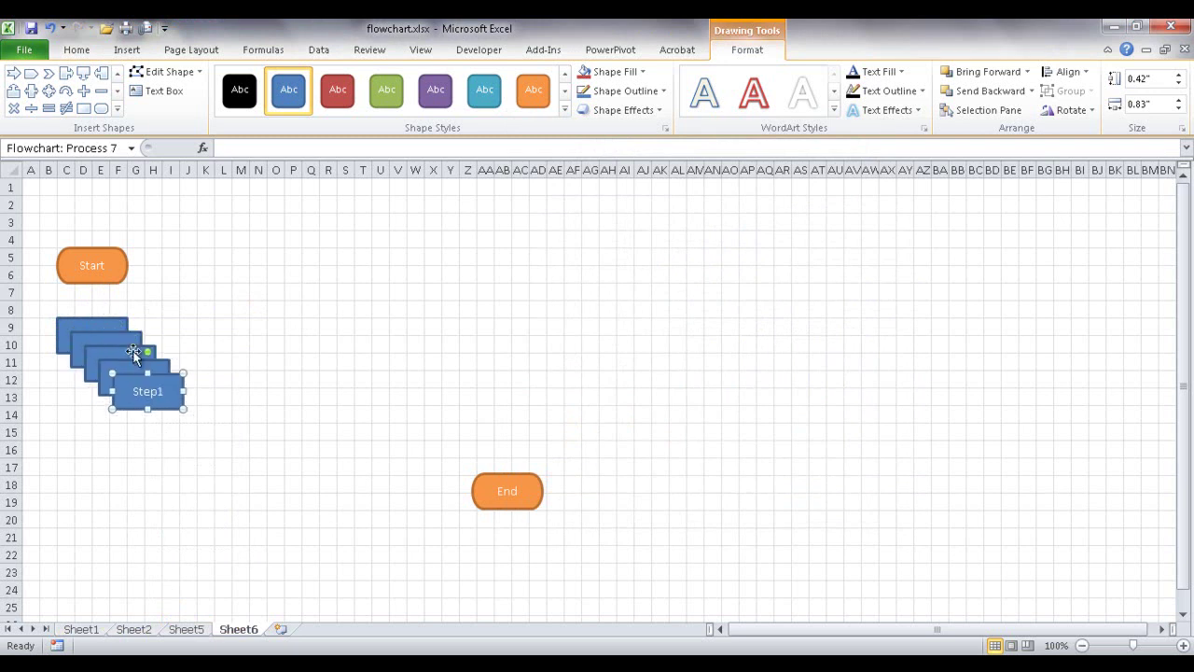
left_click_drag(159, 379, 382, 463)
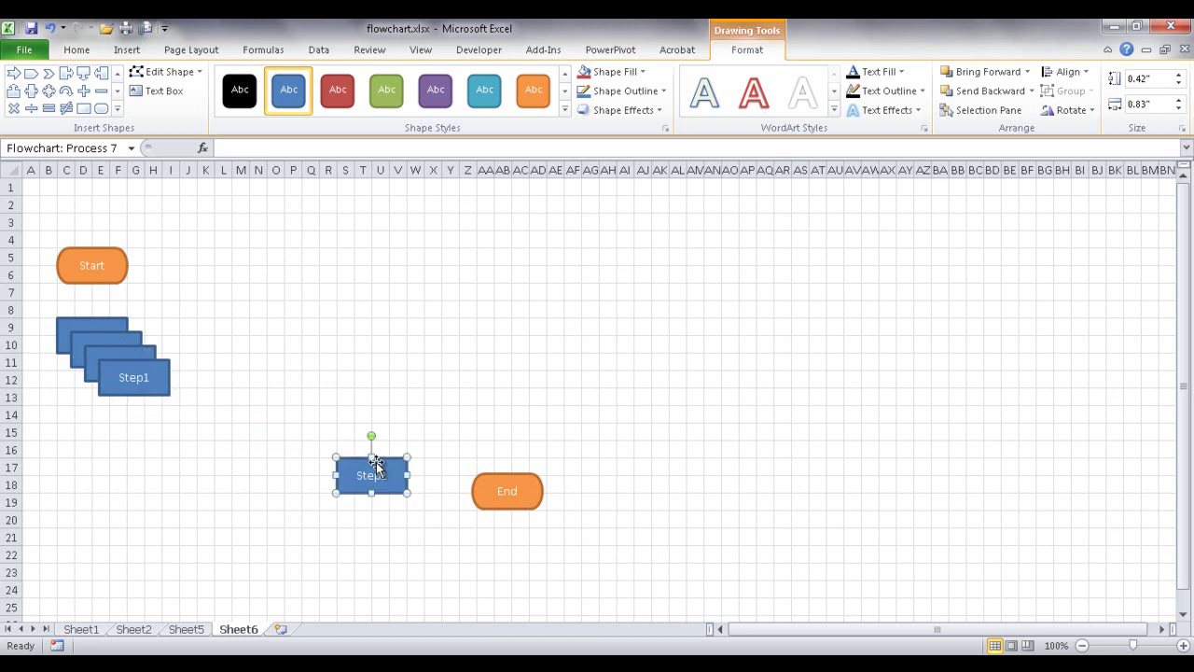
left_click_drag(155, 380, 138, 479)
left_click_drag(127, 332, 131, 388)
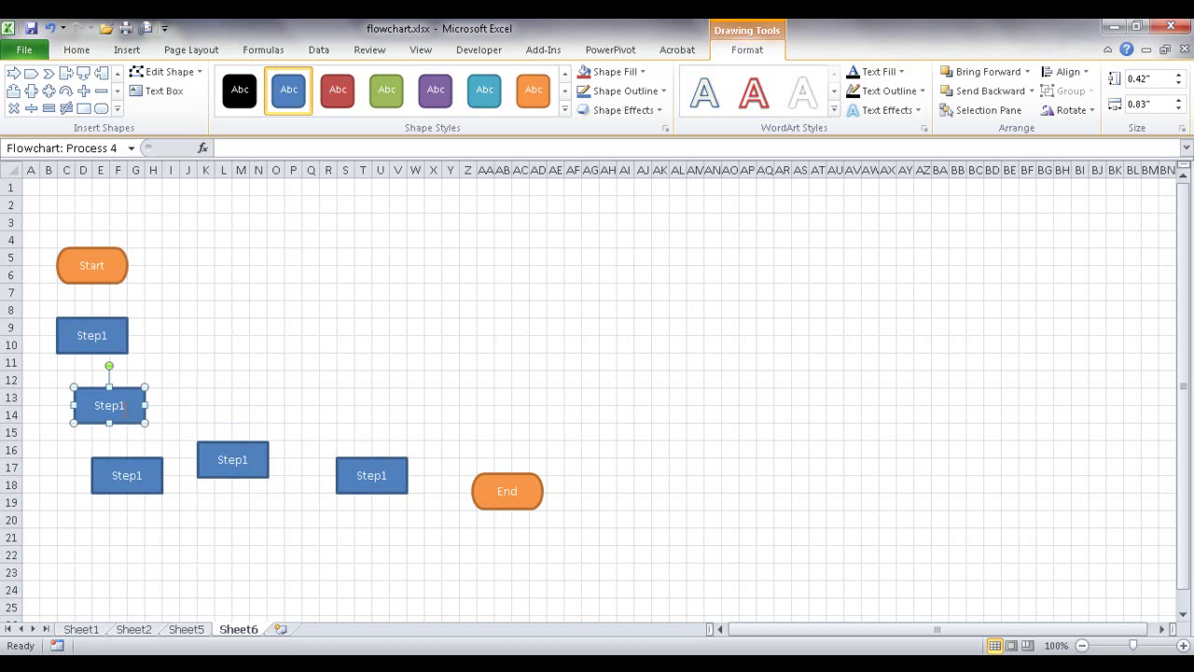
- Relabel the four copied boxes, going from the one below Step1 toward End, as Step2, Step3, Step4 and Step5
key("BackSpace")
type("2")
left_click(141, 474)
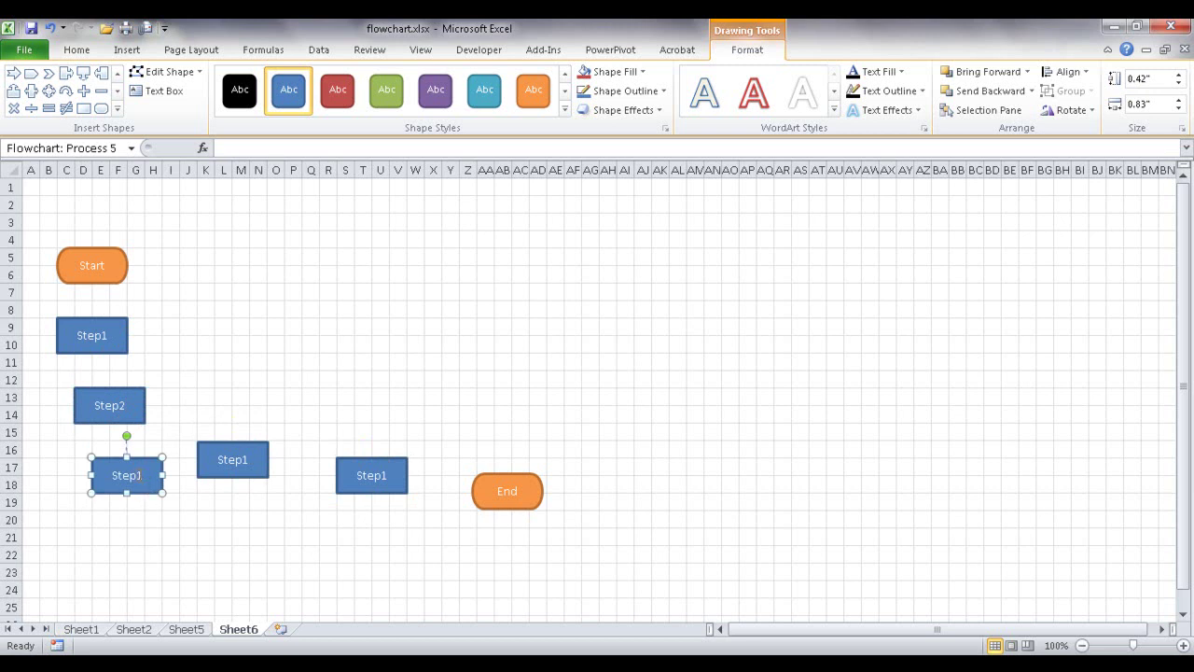
left_click(252, 461)
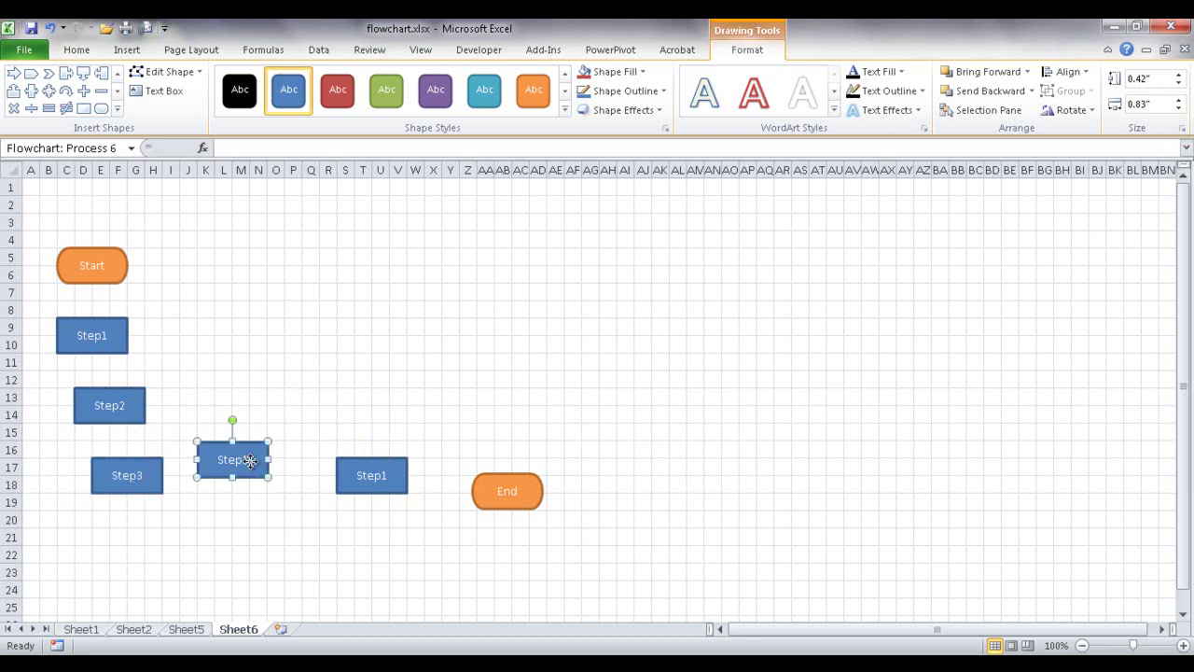
key("BackSpace")
type("44")
left_click(371, 476)
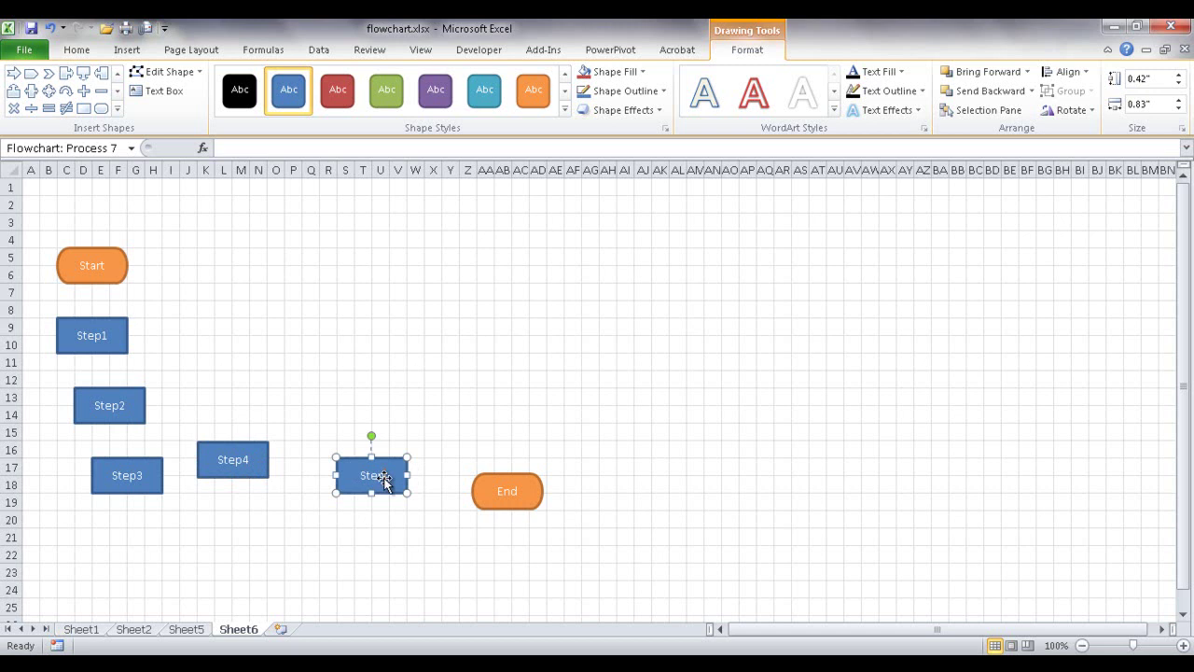
key("BackSpace")
type("5")
- Move Step5 to columns S to V and Step4 to L to O, both about rows 18 to 19, and stack Step3 and Step2 above Step4
left_click_drag(382, 496, 389, 514)
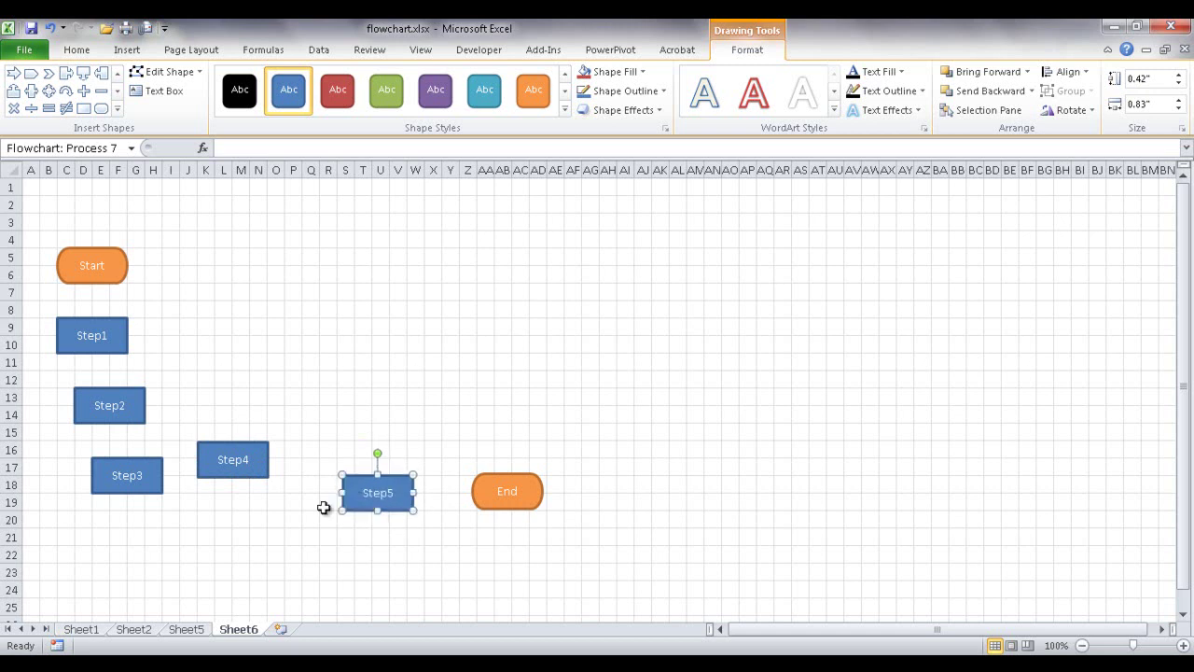
left_click_drag(233, 476, 245, 518)
left_click_drag(138, 460, 261, 368)
left_click_drag(130, 394, 265, 306)
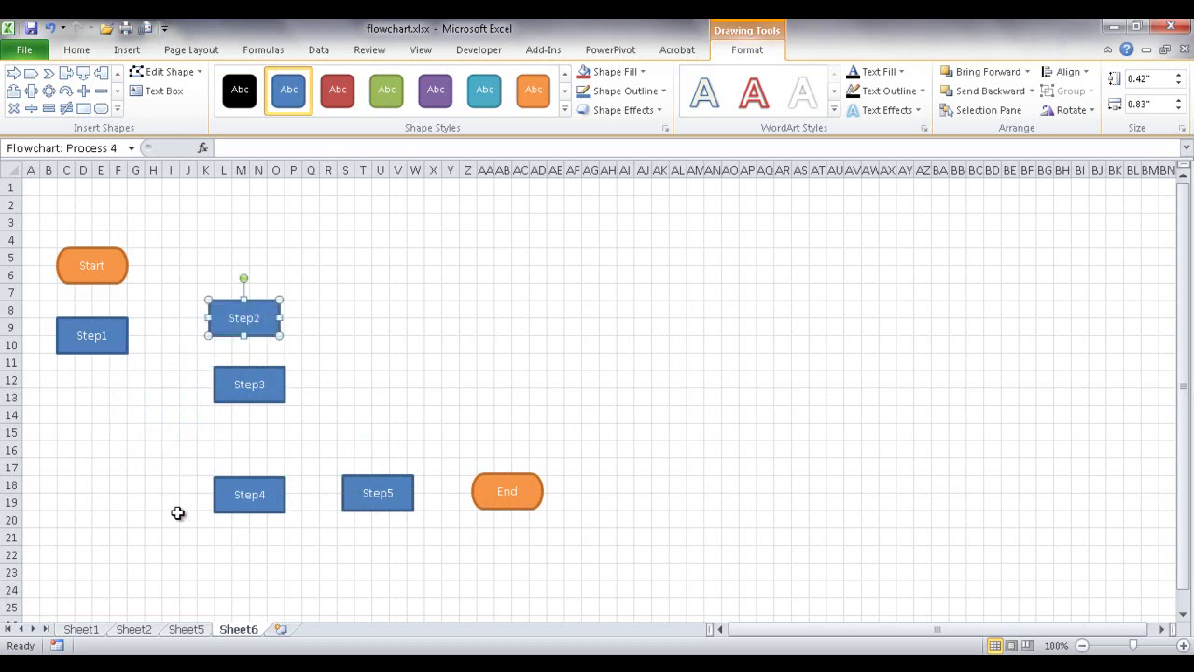
- Using Sheet2's swimlane chart as a reference, merge and center A1:H1, I1:P1 and Q1:X1 on Sheet6
left_click(133, 630)
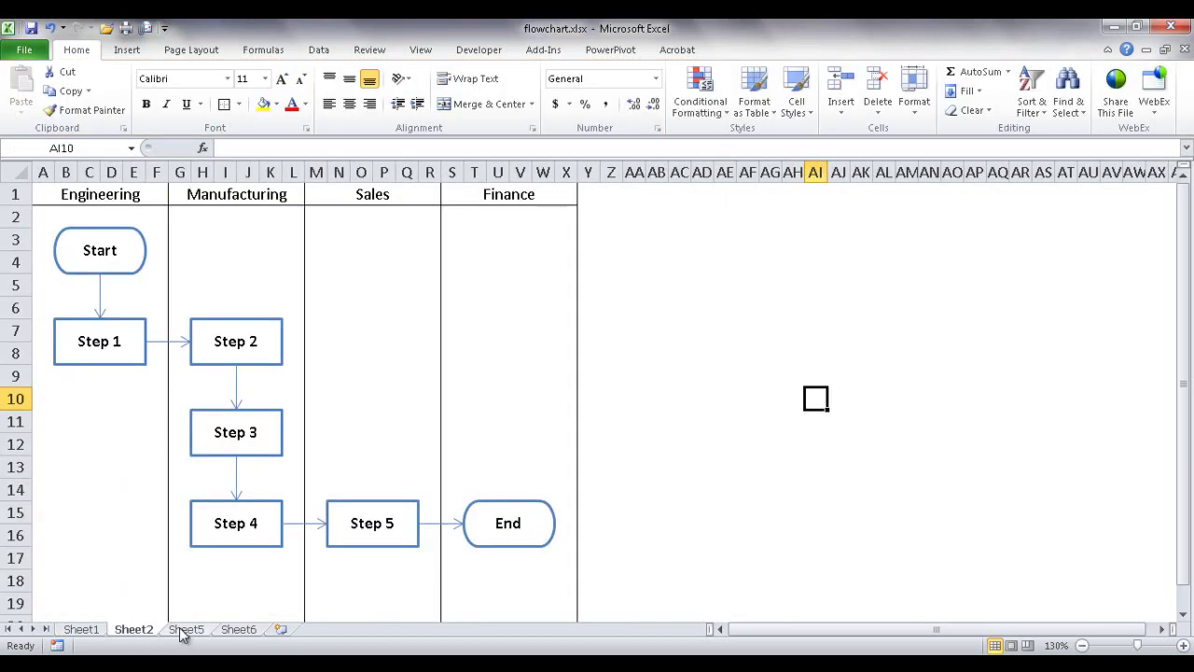
left_click(239, 631)
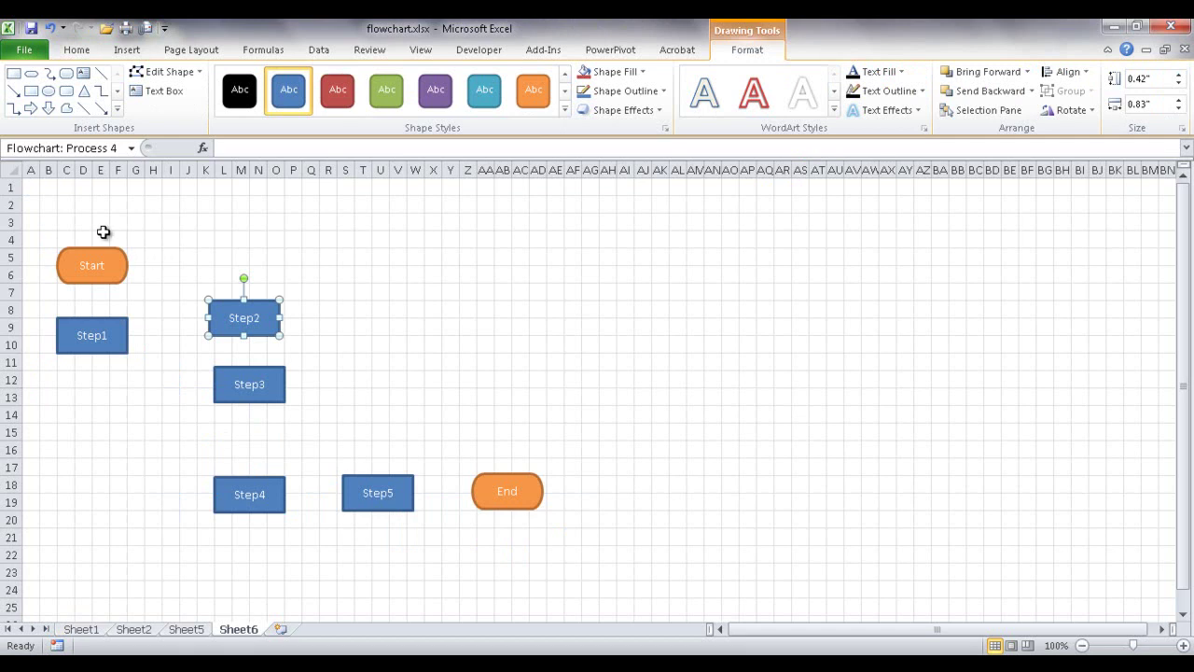
left_click(29, 186)
left_click_drag(29, 187, 116, 192)
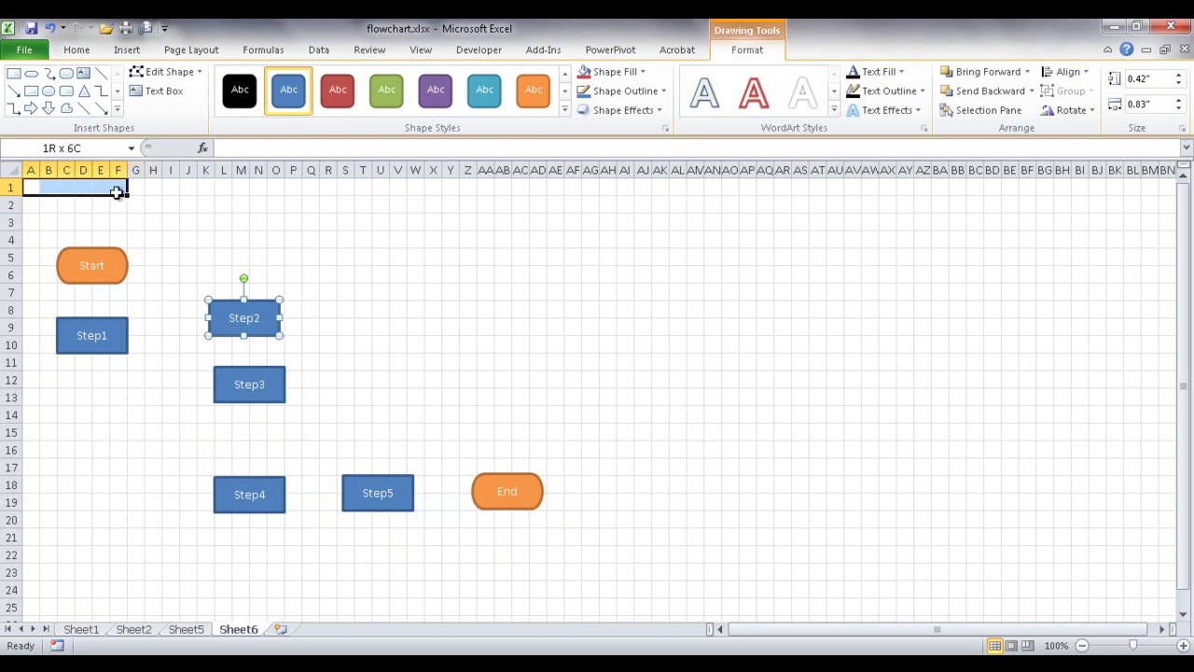
left_click_drag(119, 192, 136, 192)
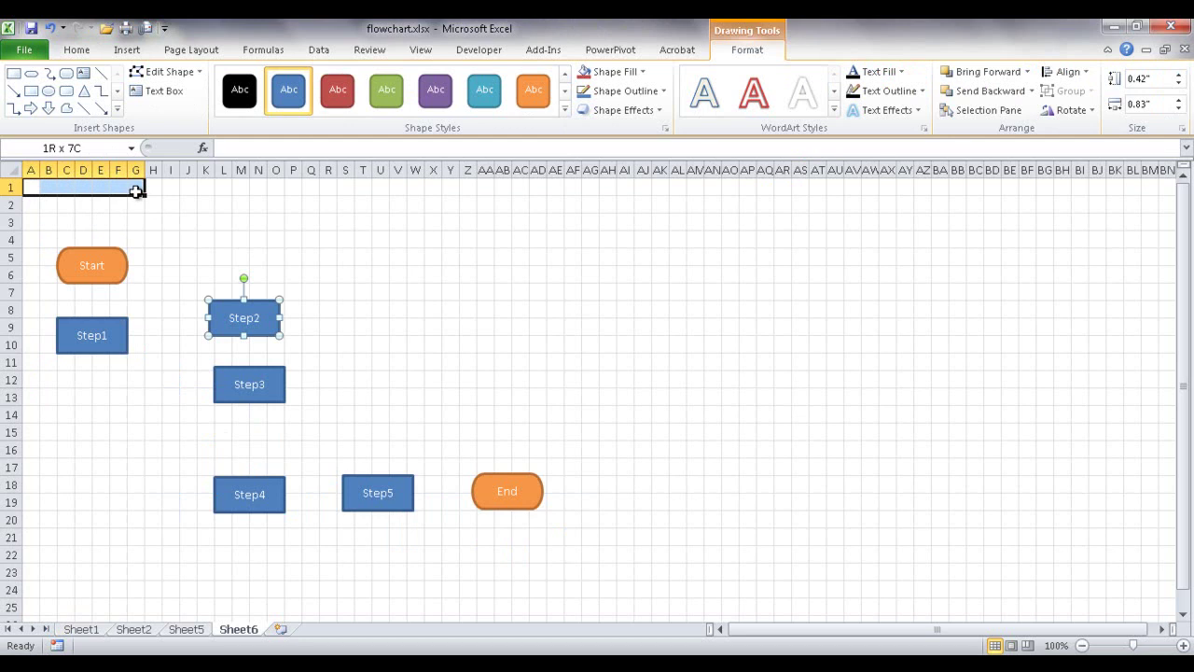
left_click_drag(139, 191, 150, 191)
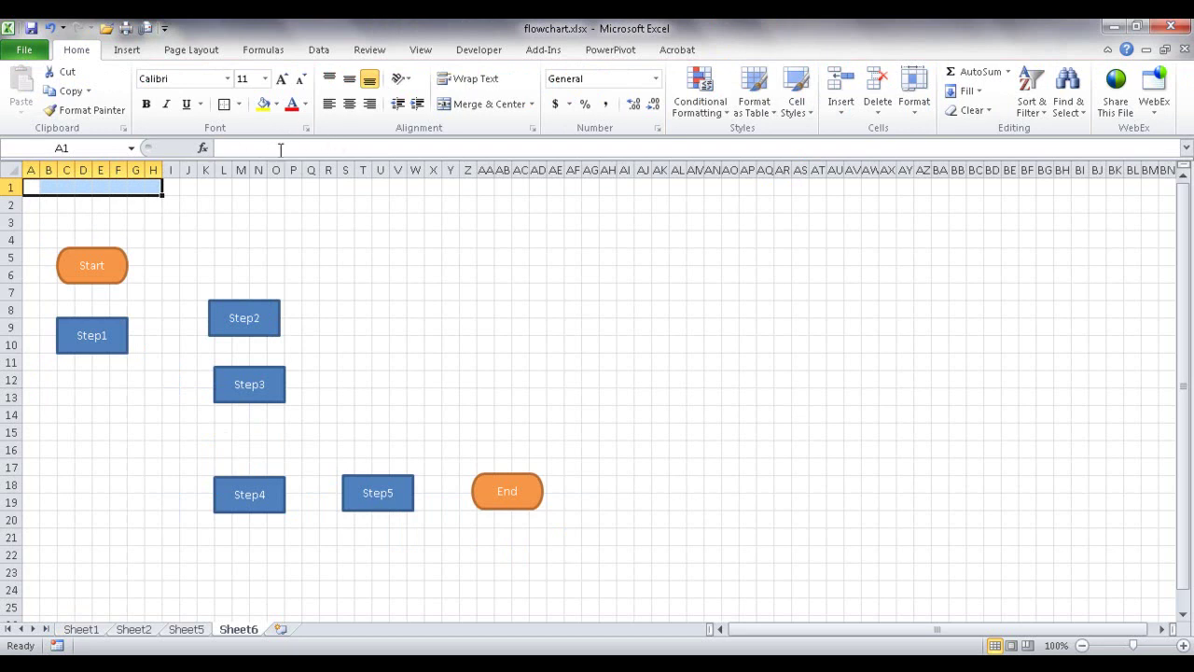
left_click(485, 107)
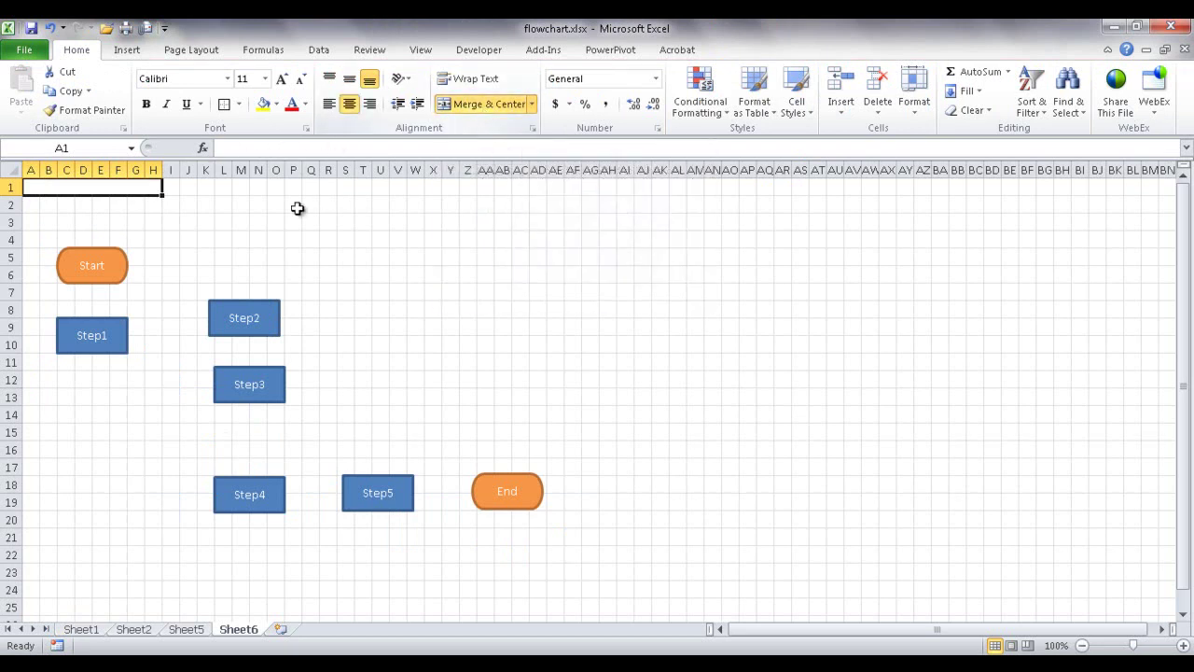
left_click_drag(173, 185, 437, 186)
left_click(503, 104)
left_click(487, 104)
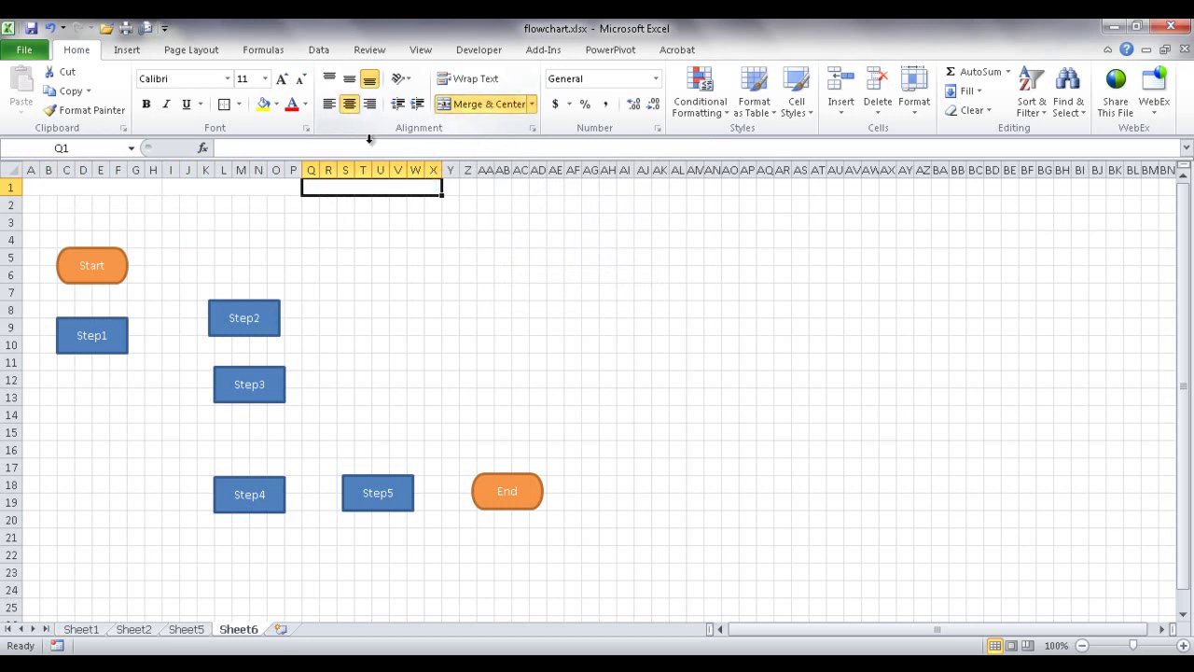
- Enter the heading "Functional1" in merged cell A1
left_click(89, 186)
type("f")
key("BackSpace")
key("BackSpace")
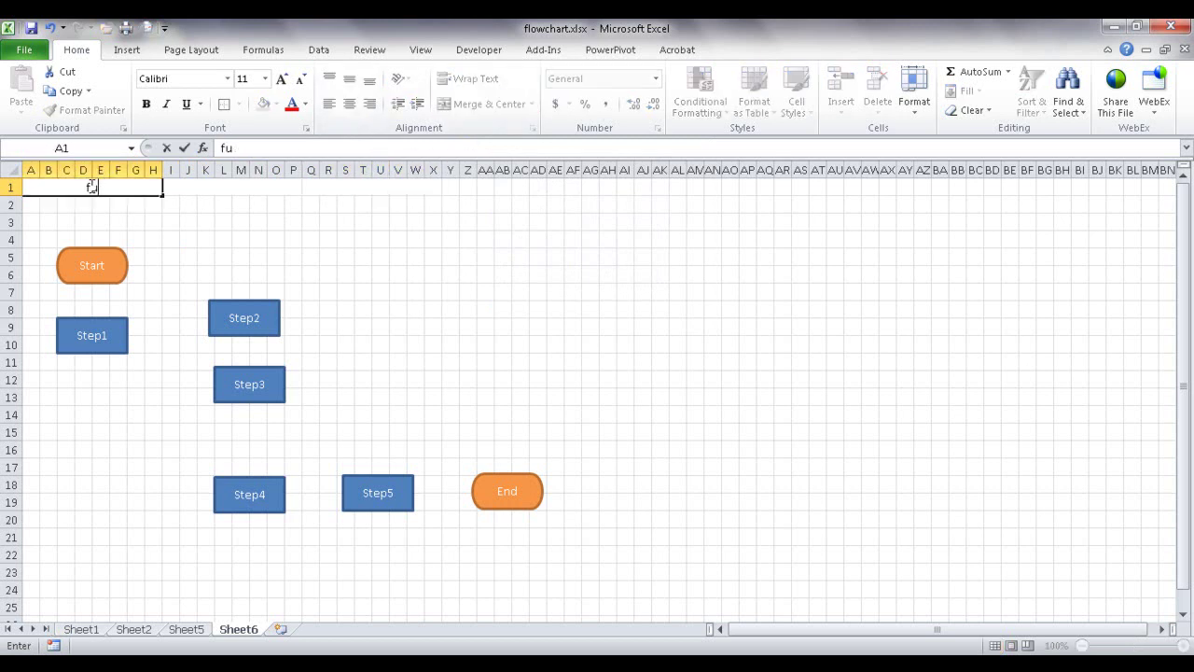
type("func")
key("BackSpace")
key("BackSpace")
type("nctional1")
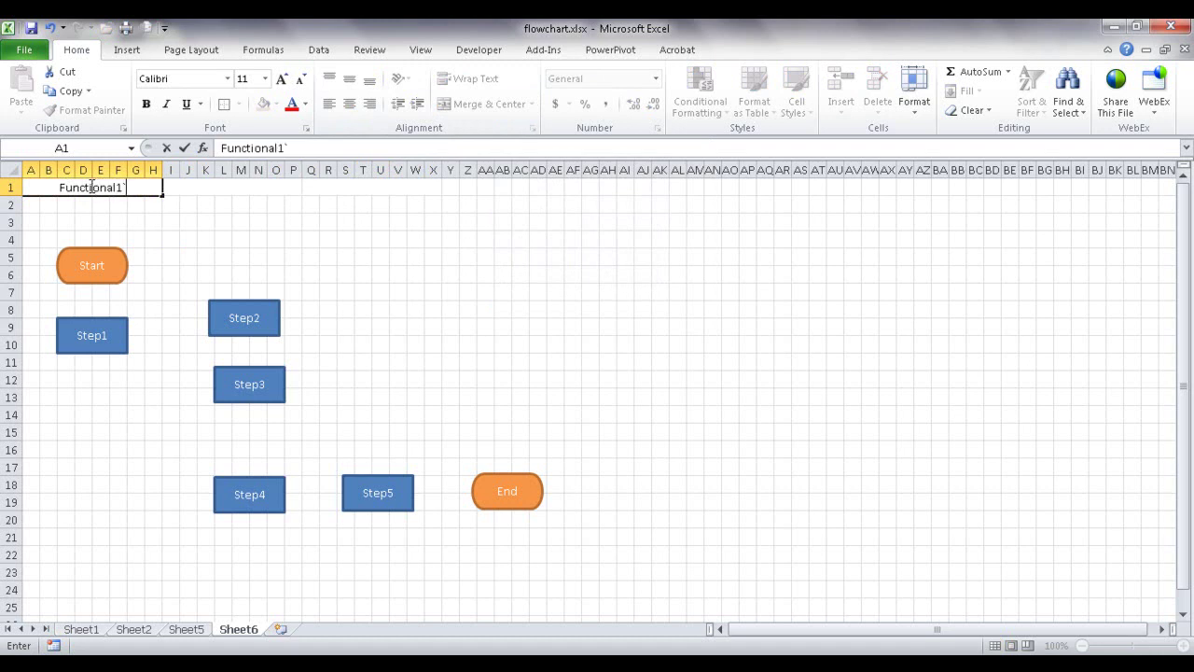
left_click(147, 217)
left_click(133, 199)
- Copy the Functional1 heading into merged cells I1 and Q1
left_click(125, 188)
key("ctrl+c")
left_click(179, 190)
key("ctrl+v")
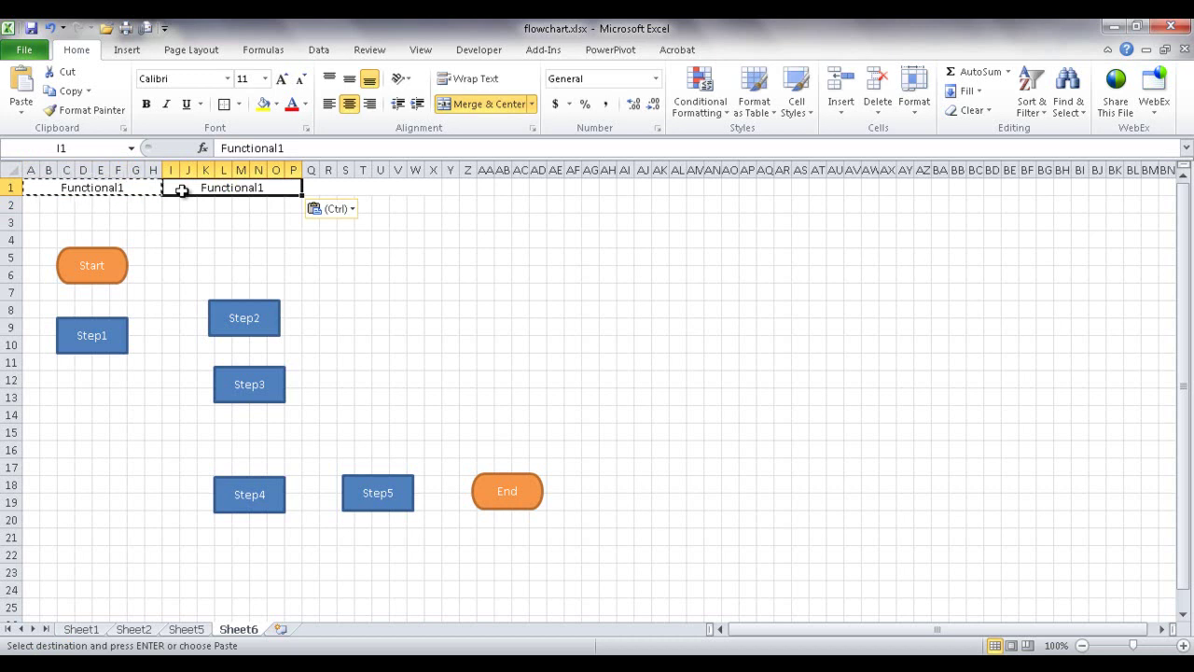
left_click_drag(312, 186, 432, 186)
key("ctrl+v")
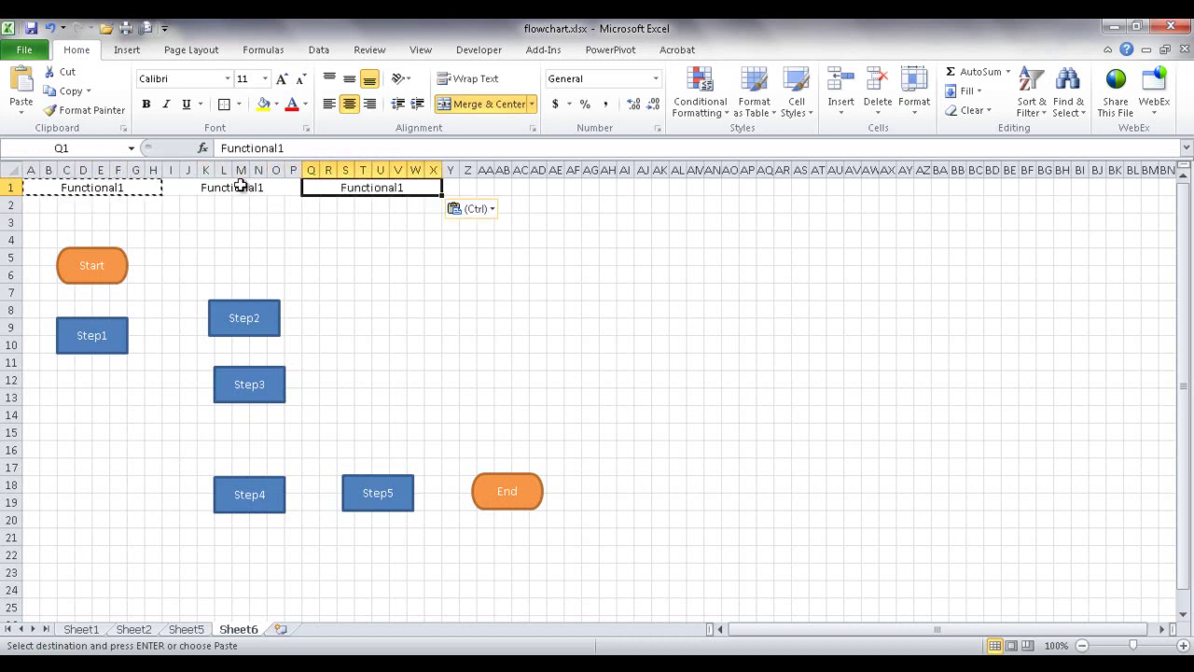
- Change the headings in I1 and Q1 to "Functional2"
left_click(234, 192)
left_click(312, 147)
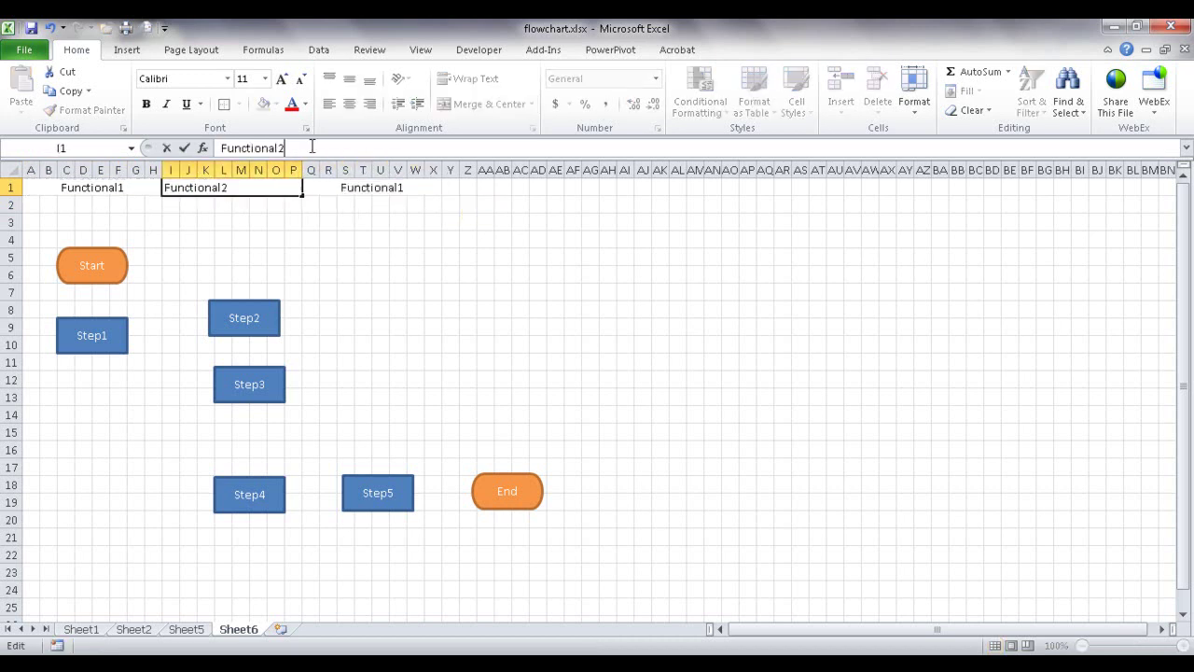
left_click(382, 186)
left_click(296, 147)
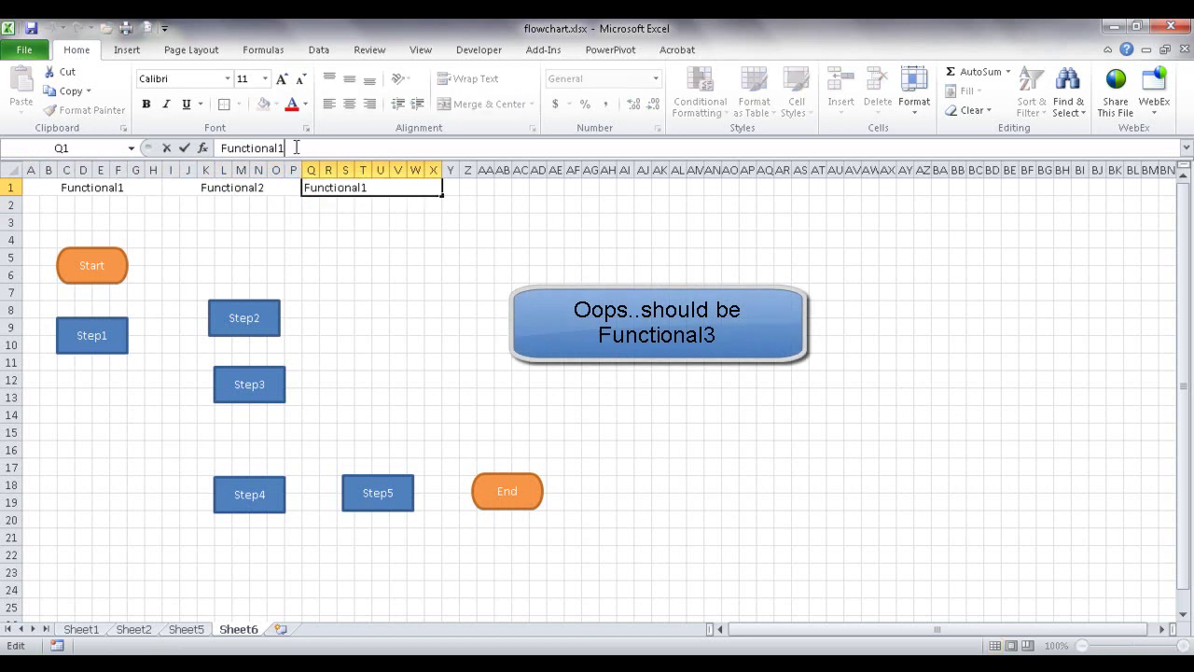
left_click(364, 238)
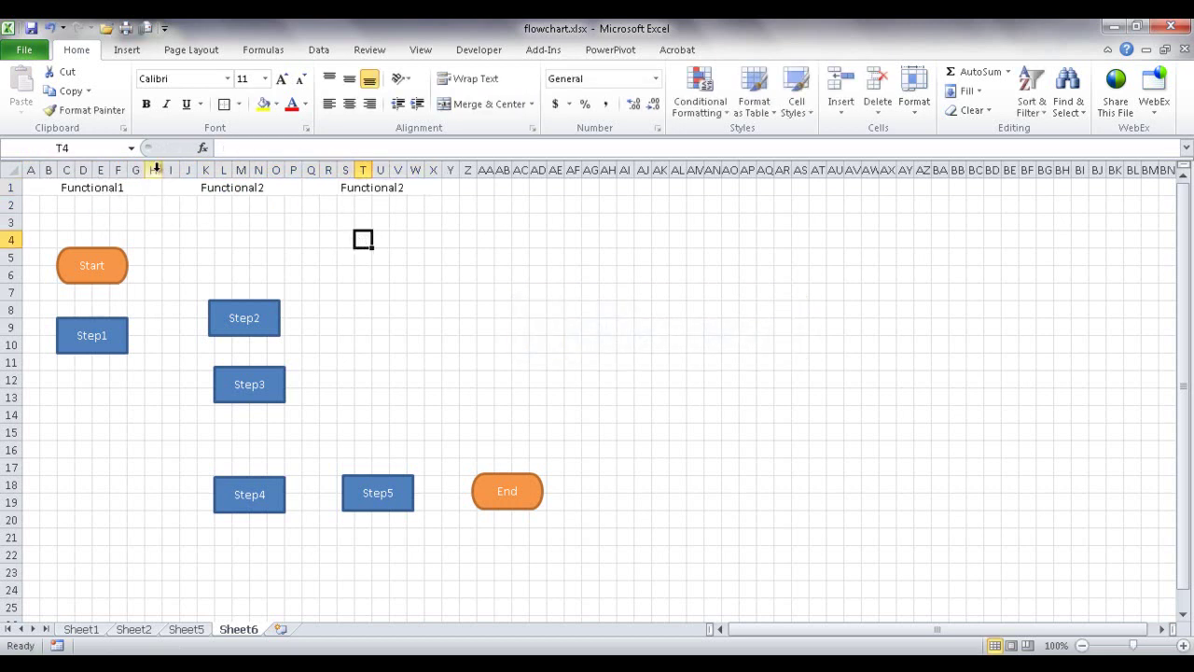
- Apply Outside Borders to columns A through H
left_click_drag(31, 170, 155, 166)
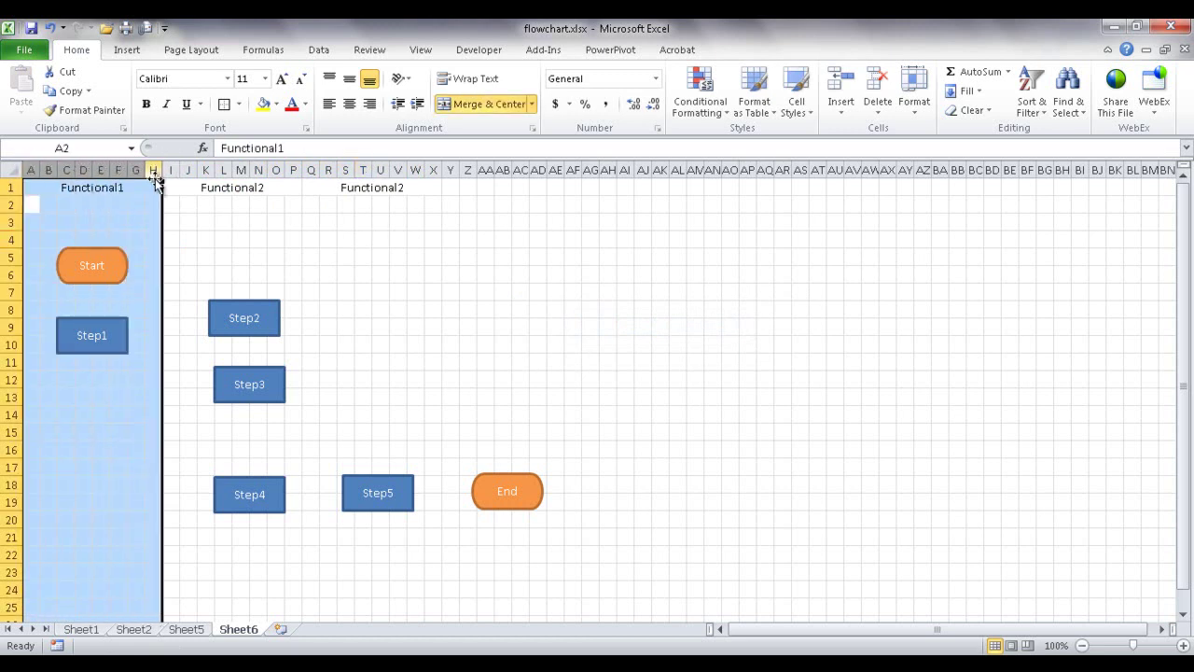
left_click(240, 104)
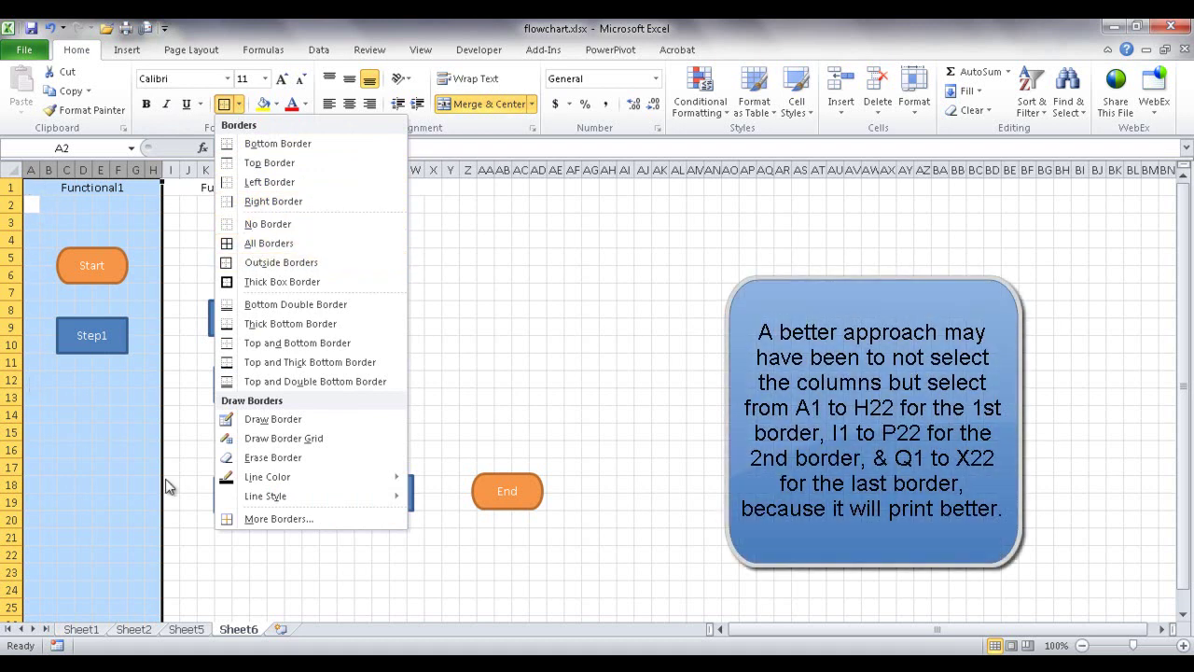
left_click(237, 262)
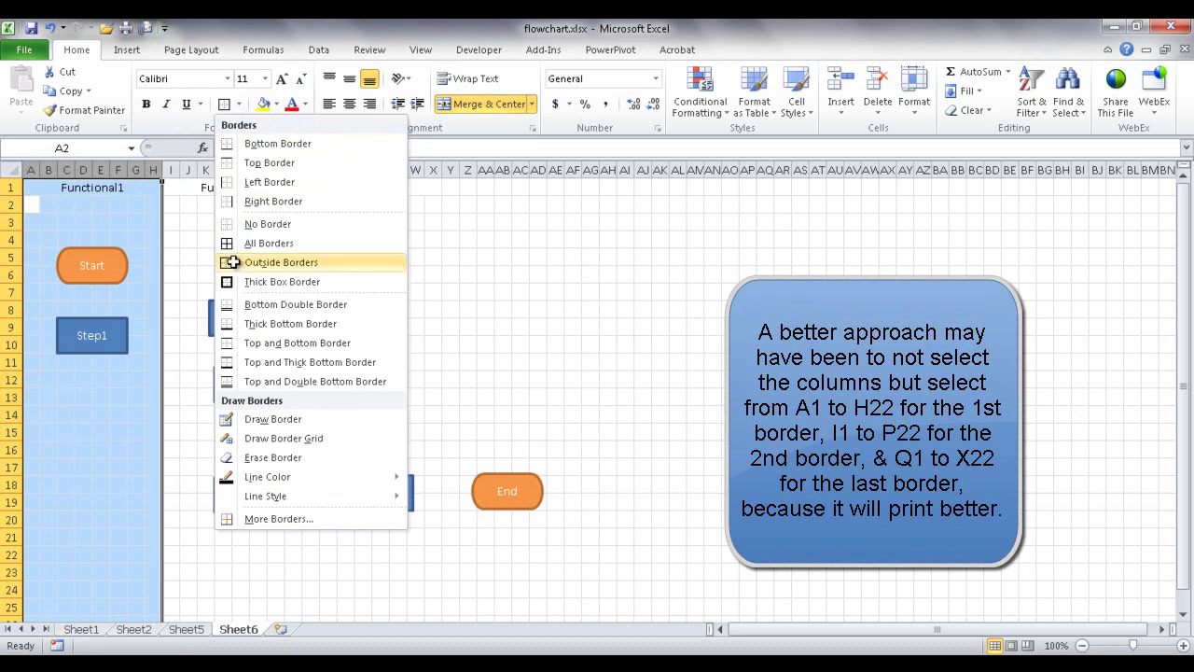
left_click(219, 227)
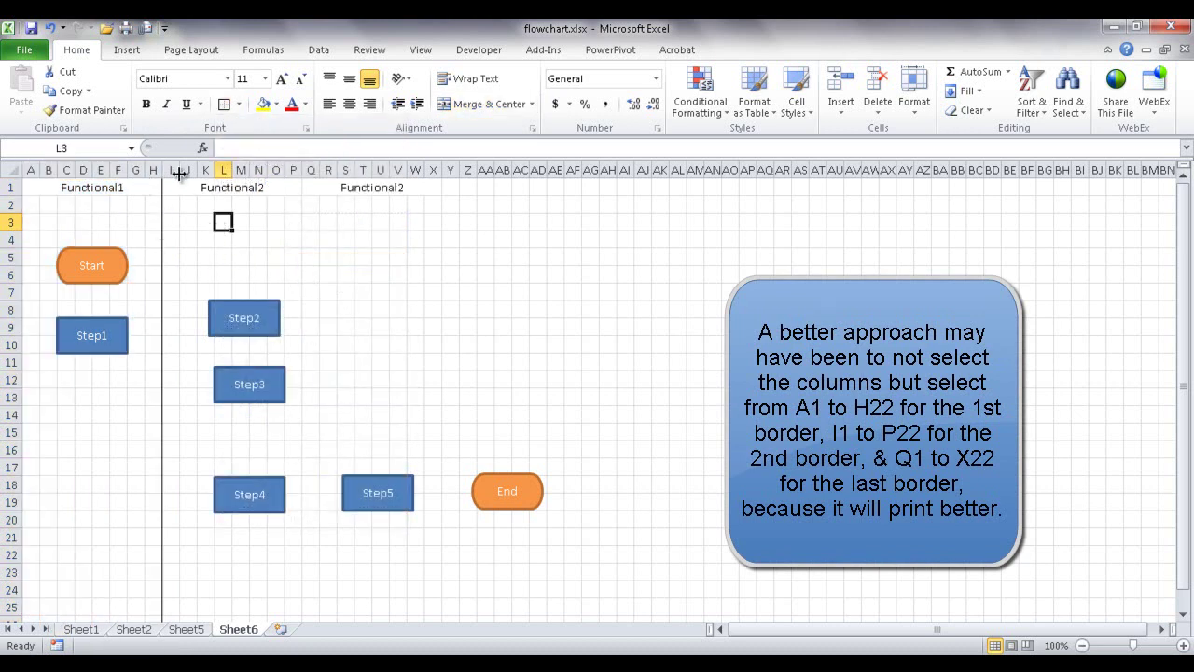
- Apply the same outside borders to columns I through P and to columns Q through X
left_click_drag(173, 169, 295, 169)
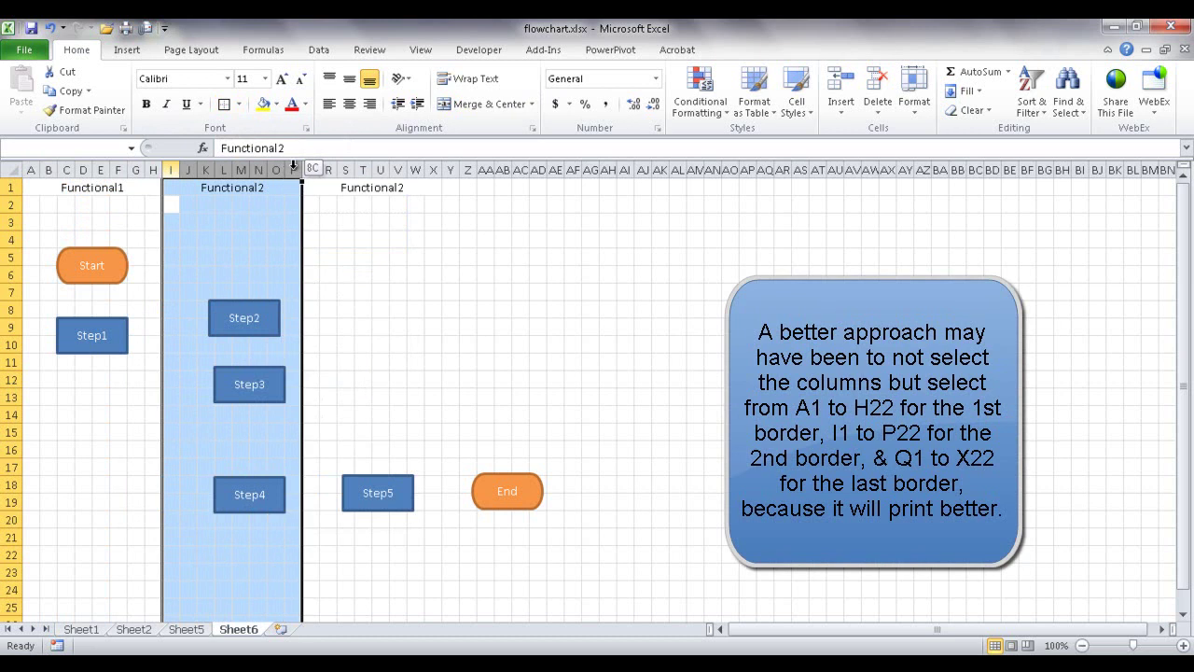
left_click(224, 104)
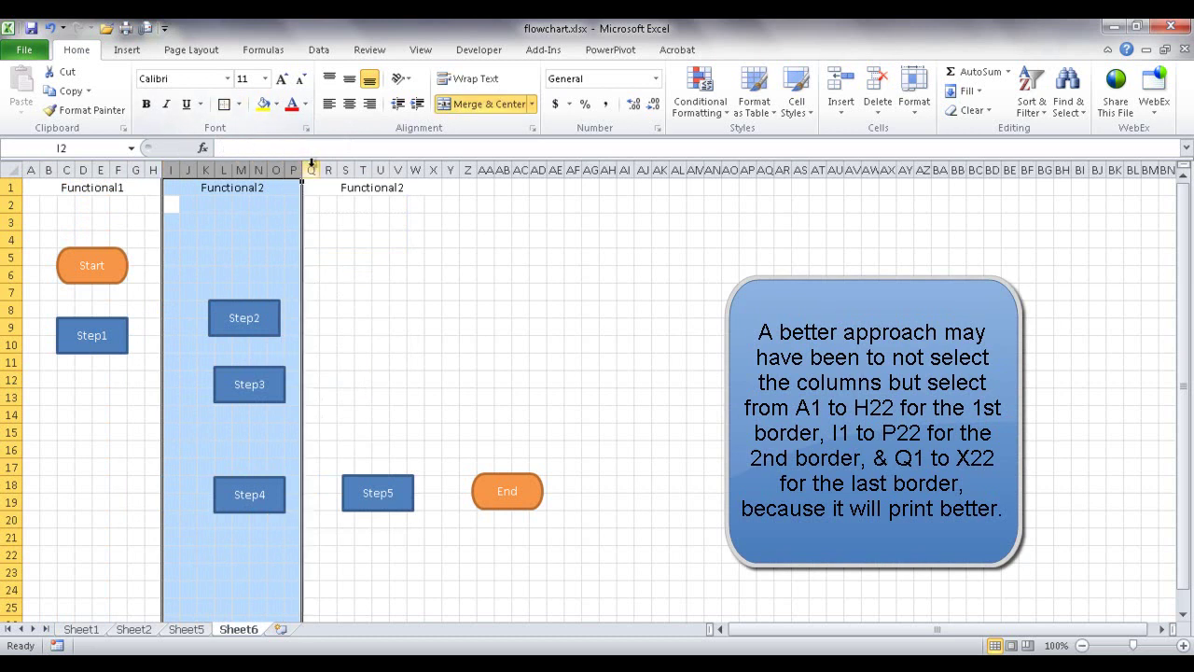
left_click(310, 168)
left_click_drag(310, 169, 434, 169)
left_click(224, 103)
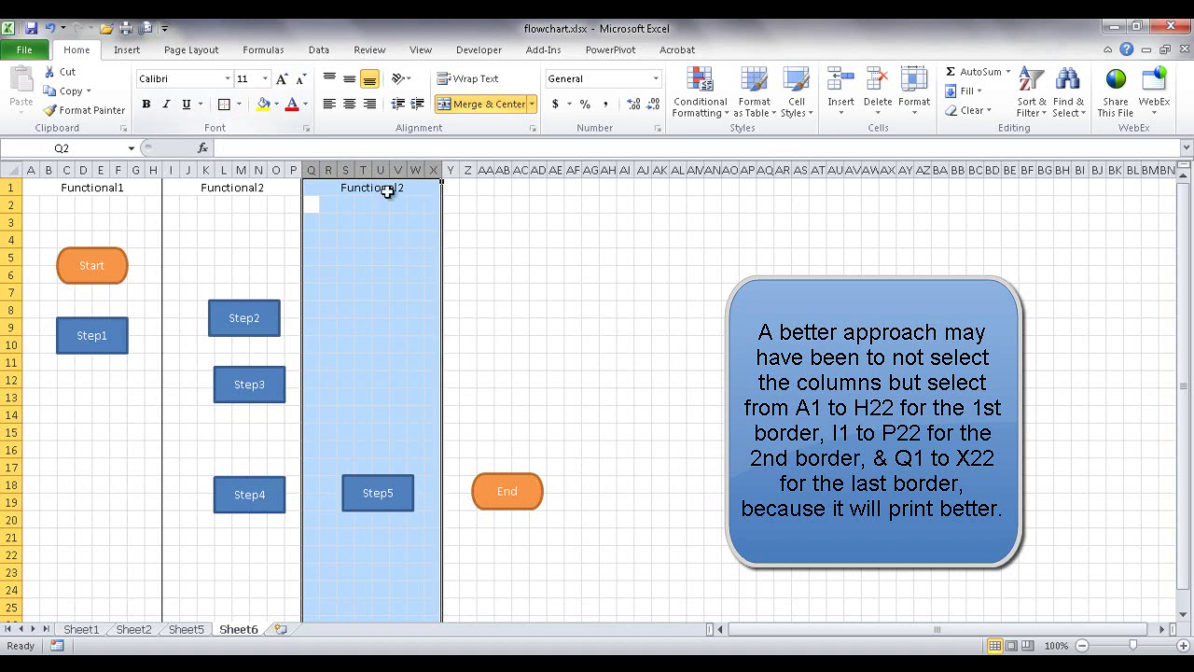
left_click(588, 292)
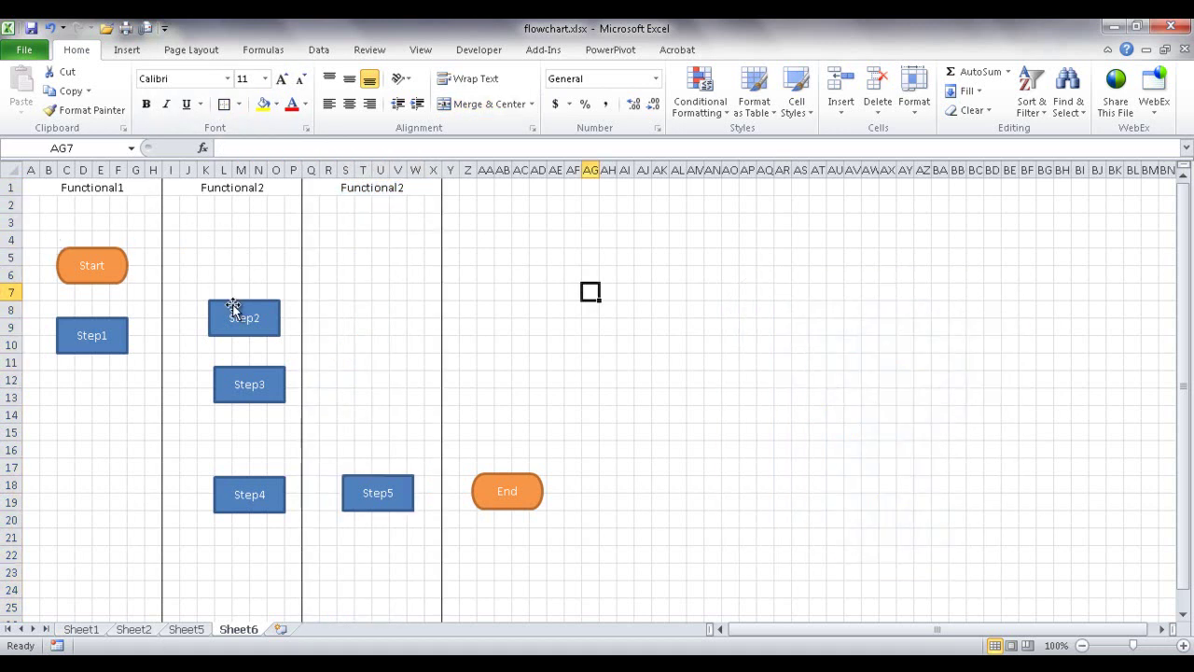
- Move Step2 below Step1 in rows 13 to 14, Step3 level with it at about columns K to N, and Step4 to columns K to N
left_click_drag(235, 304, 82, 386)
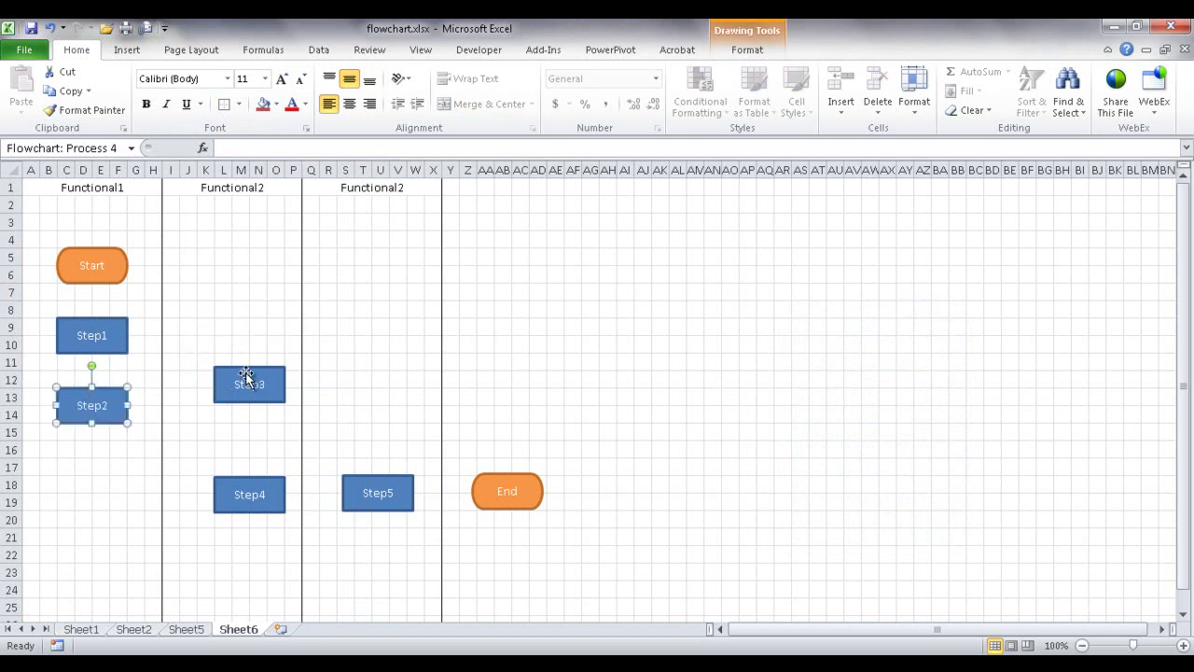
left_click_drag(245, 376, 235, 396)
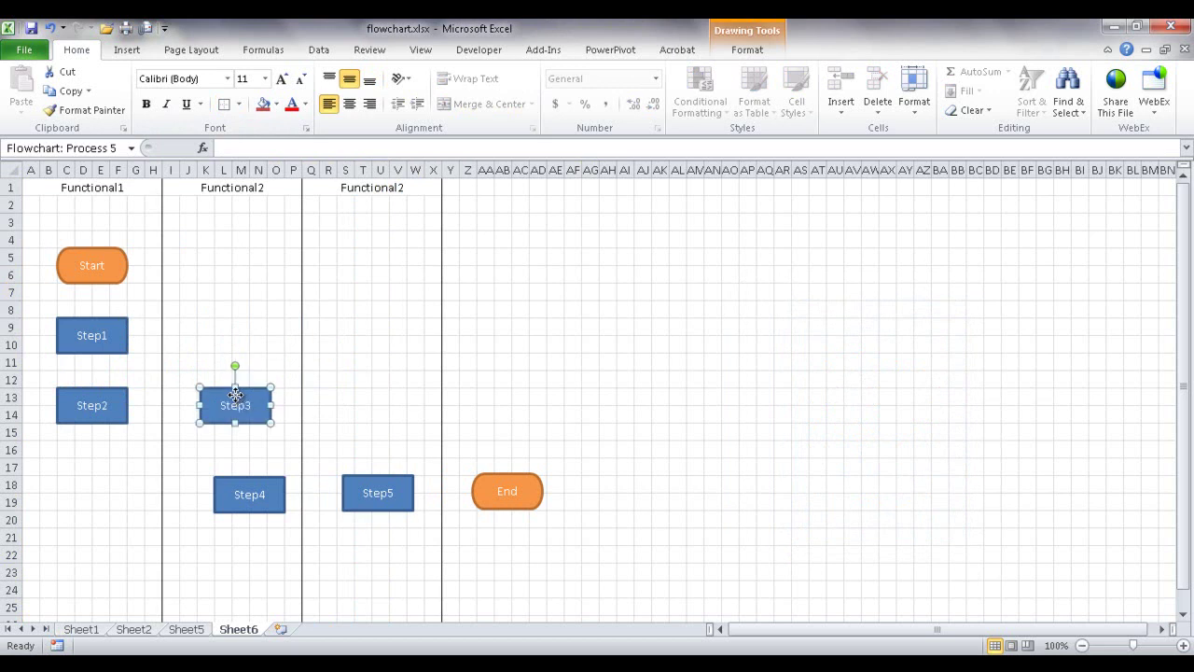
left_click_drag(244, 477, 227, 477)
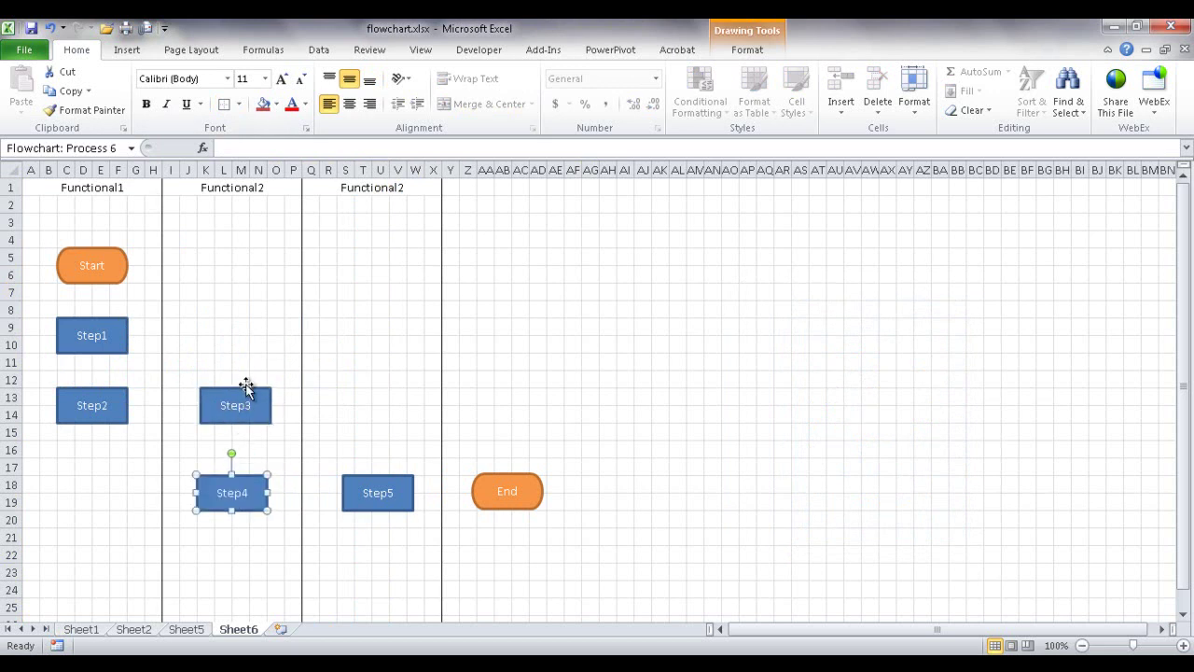
- Align Step3 directly above Step4 and change the heading in Q1 to "Functional3"
left_click_drag(247, 389, 242, 401)
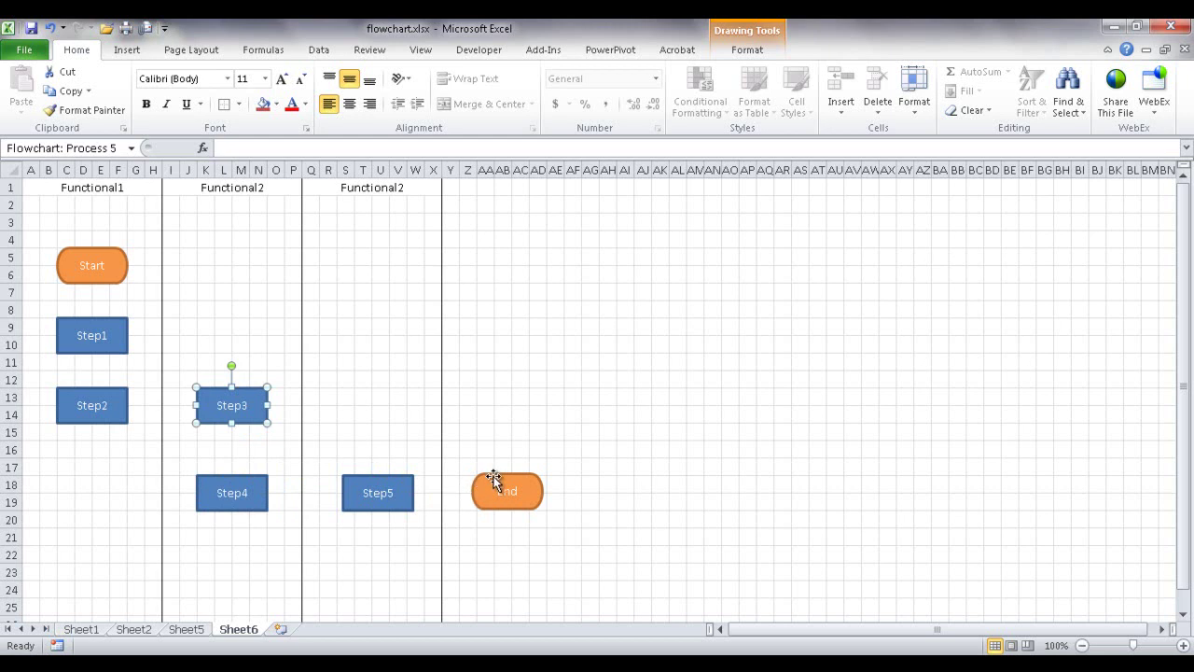
left_click(364, 190)
left_click(295, 151)
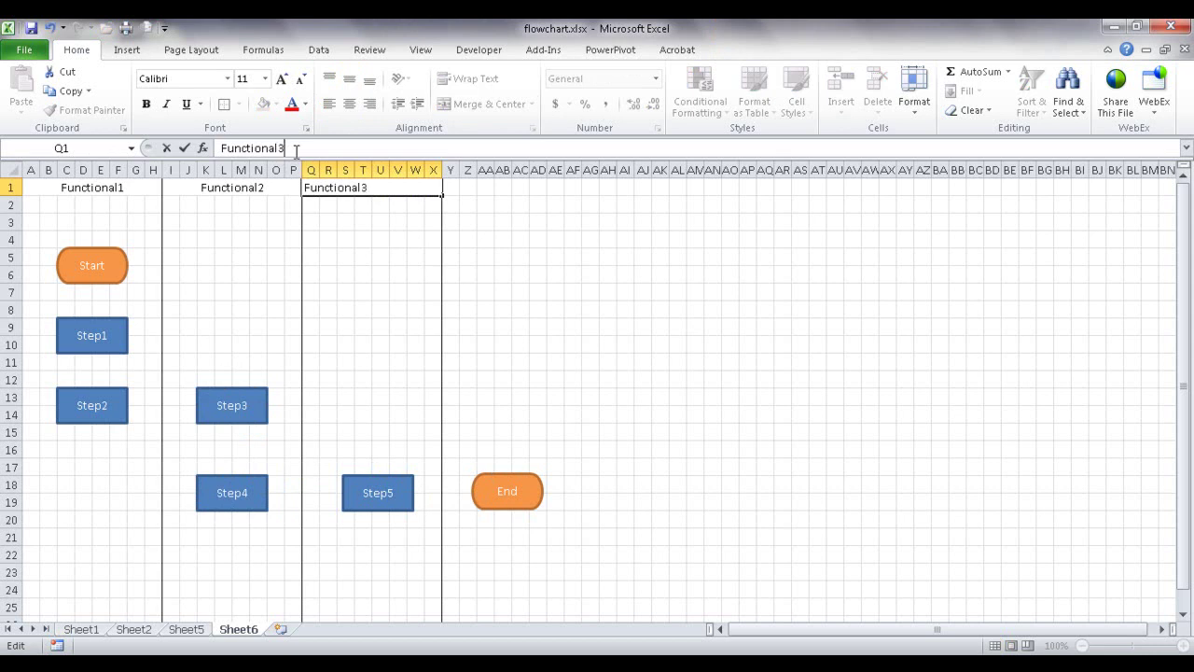
key("Return")
- Move End below Step5 in rows 22 to 23, and shift Step5 slightly to line up with it
left_click_drag(517, 483, 388, 546)
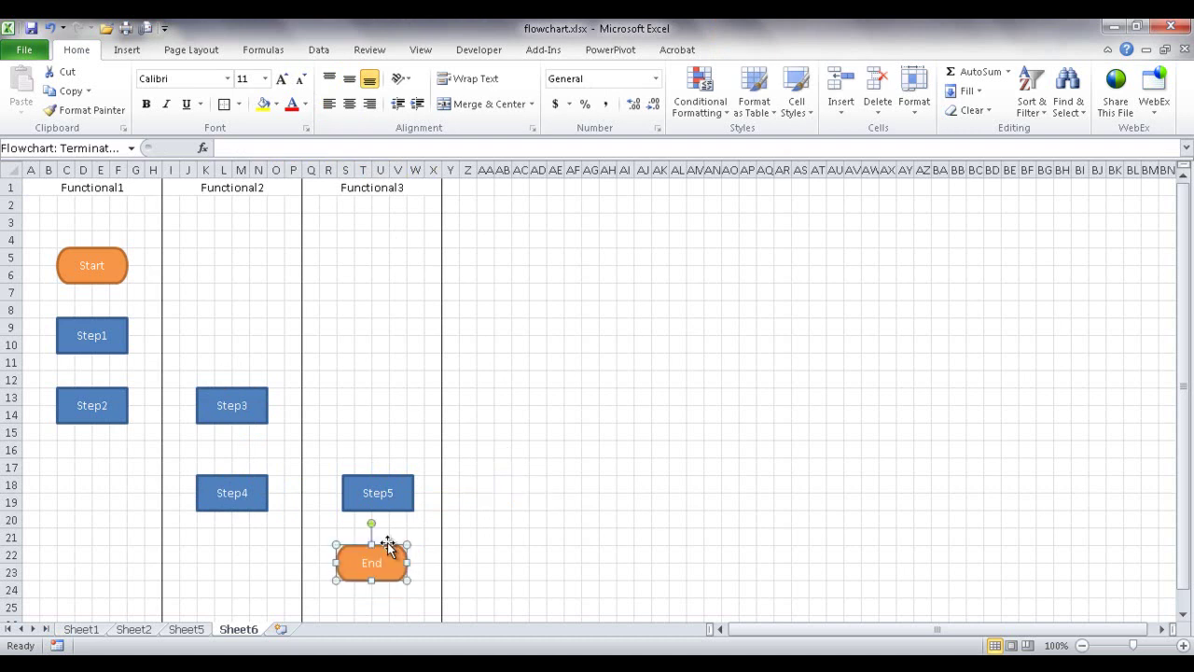
left_click_drag(392, 488, 385, 481)
left_click(474, 489)
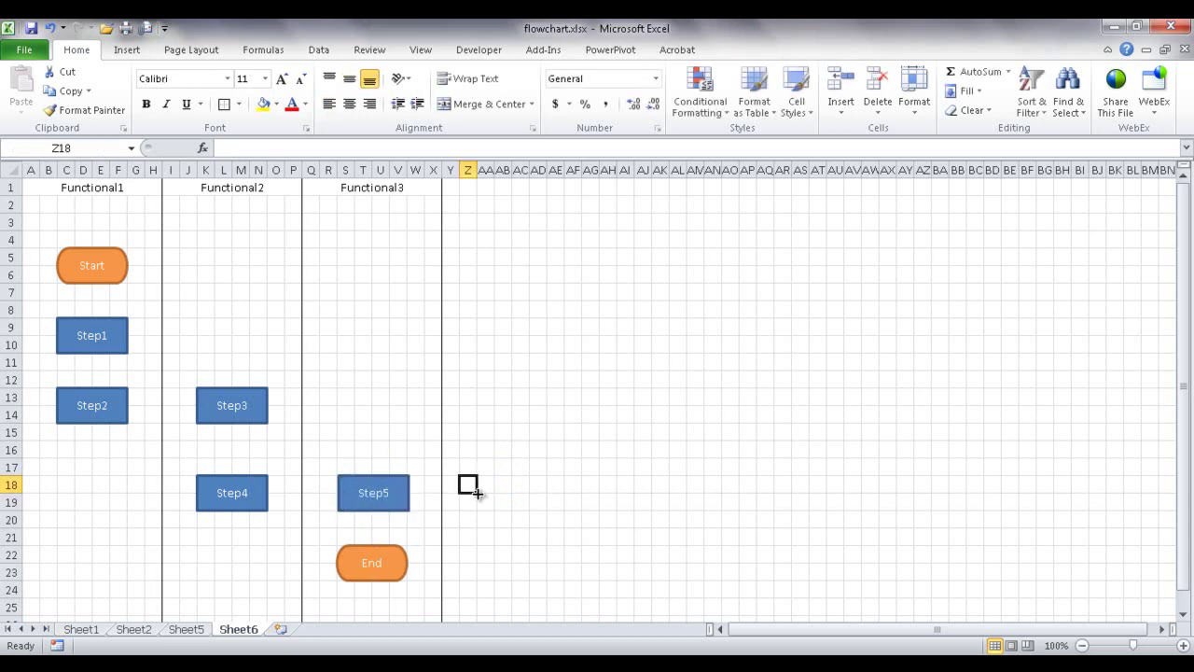
- Draw a straight arrow connector from the bottom of Start to the top of Step1
left_click(123, 49)
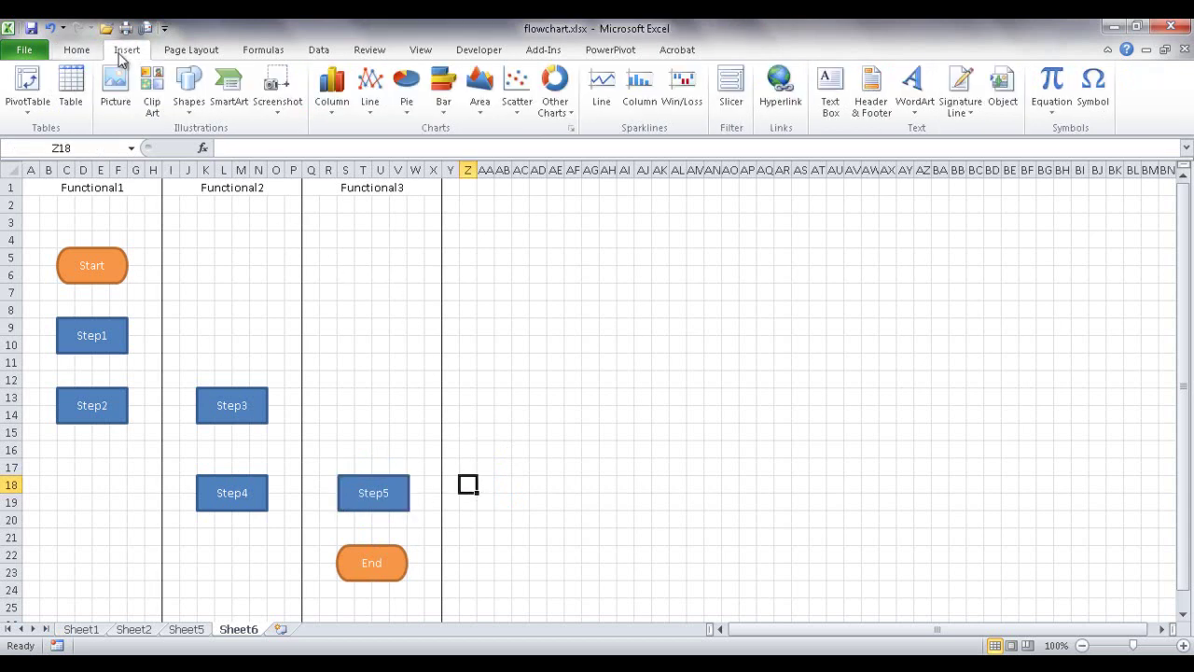
left_click(187, 115)
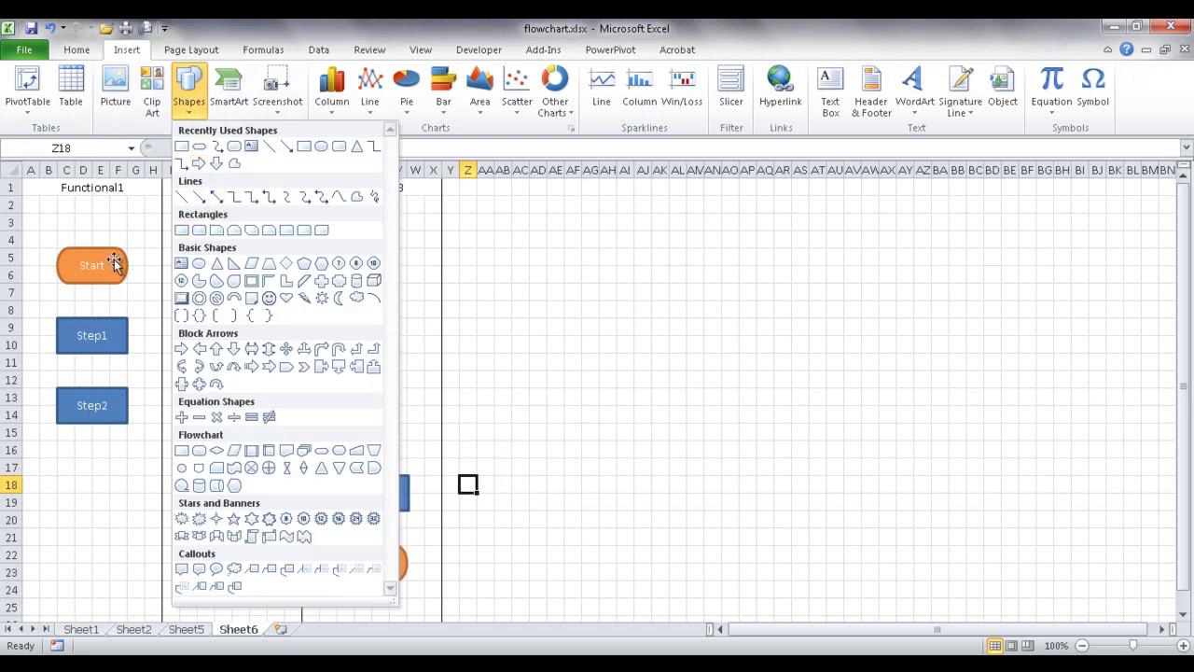
left_click(201, 197)
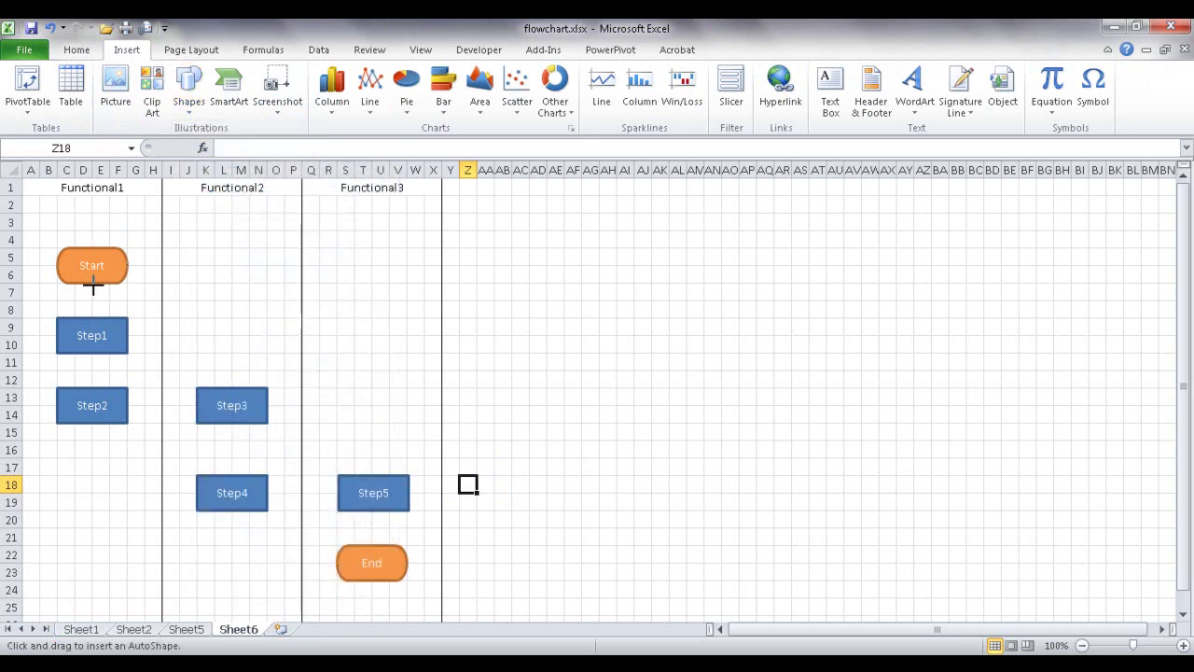
left_click_drag(91, 283, 92, 317)
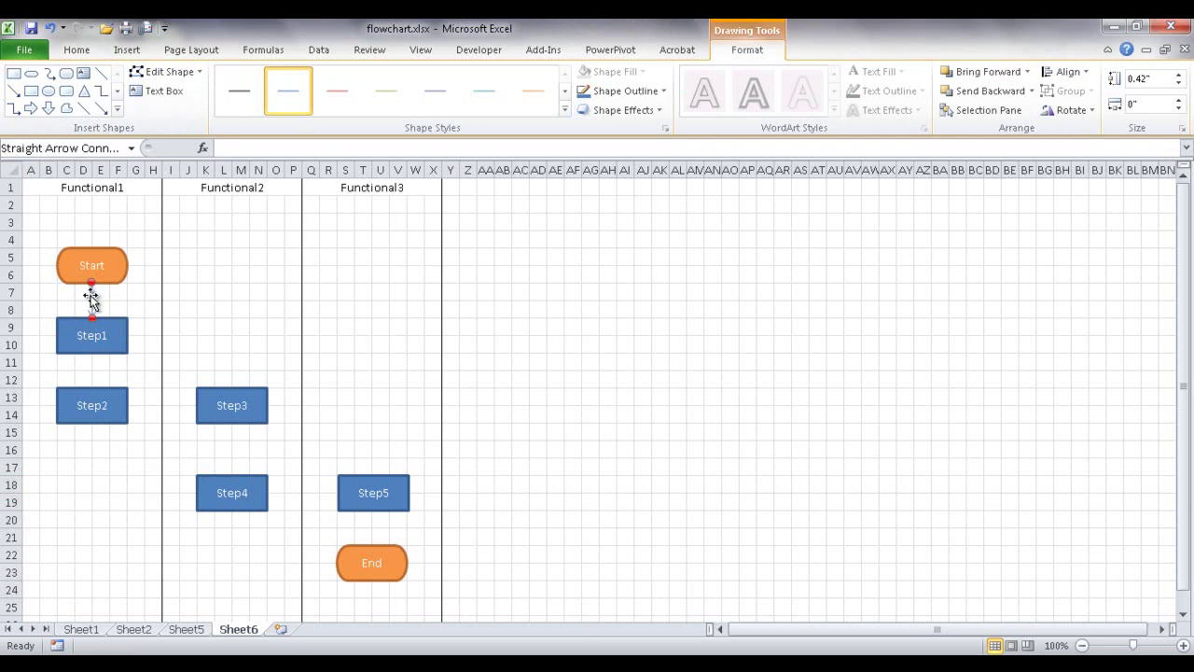
- Use copies of the arrow to connect Step1 down to Step2 and Step2 across to Step3
mouse_move(93, 308)
left_mouse_down()
mouse_move(105, 296)
mouse_move(105, 328)
left_mouse_up()
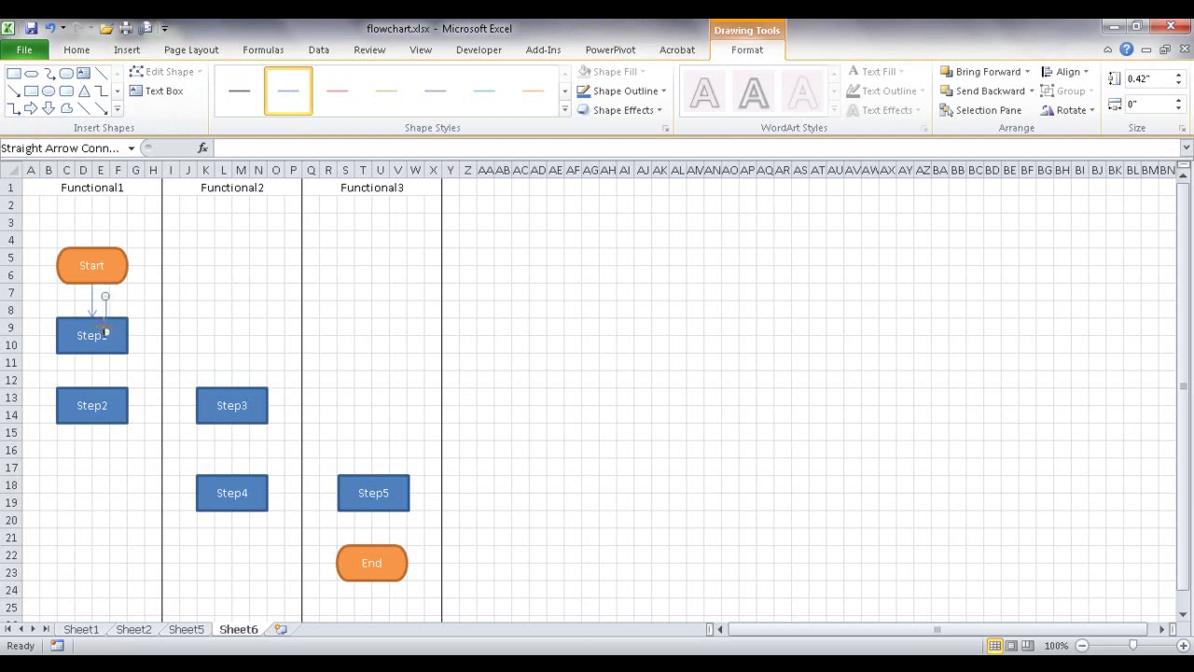
left_click_drag(90, 383, 92, 353)
key("ctrl+d")
left_click_drag(90, 456, 197, 405)
left_click_drag(91, 425, 127, 404)
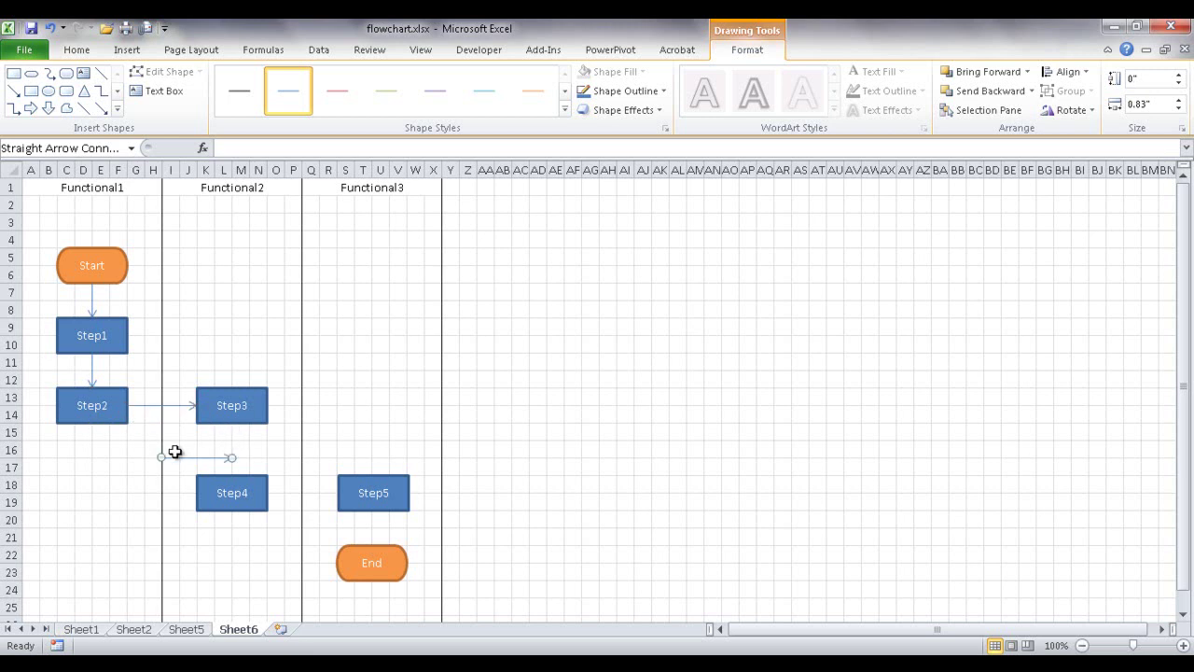
- Connect Step3 down to Step4 and Step4 across to Step5 with further copies of the arrow
left_click_drag(229, 429, 231, 423)
left_click_drag(230, 475, 231, 475)
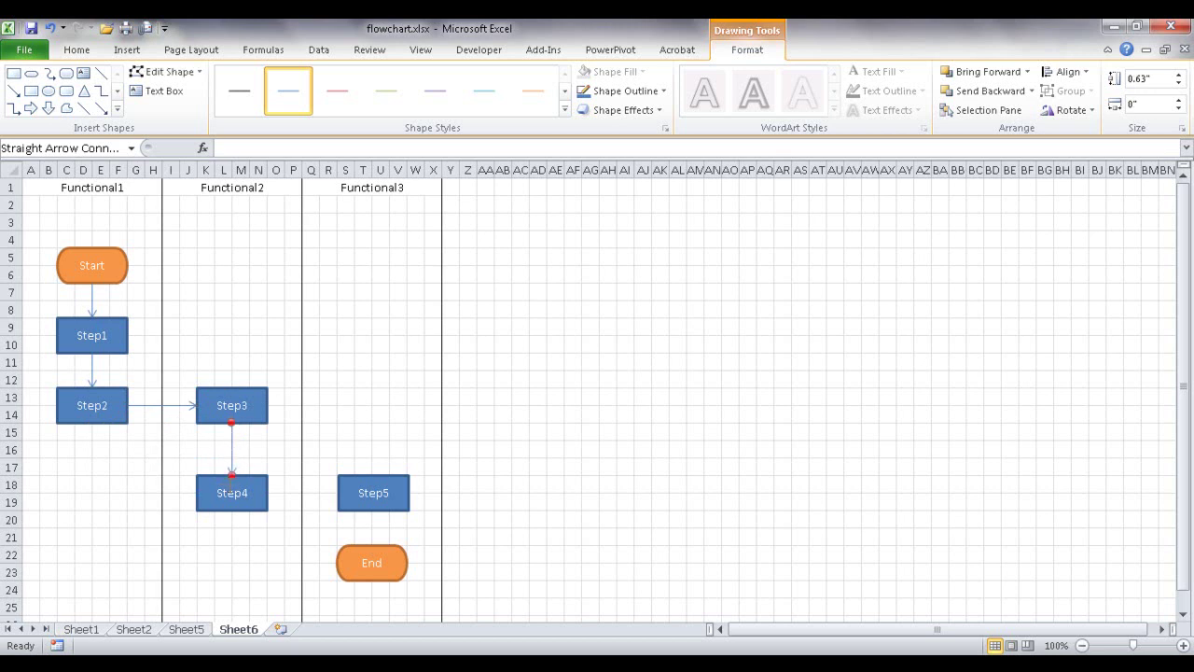
key("ctrl+v")
left_click_drag(335, 441, 268, 492)
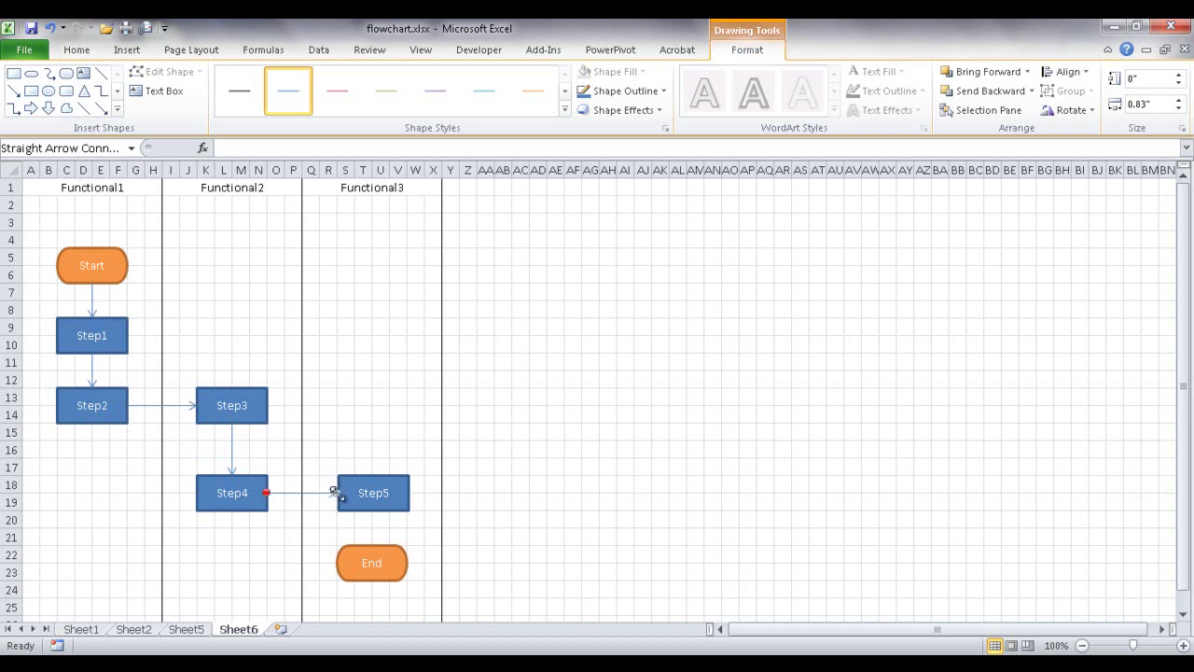
left_click(369, 476)
left_click_drag(369, 476, 332, 495)
left_click(320, 490)
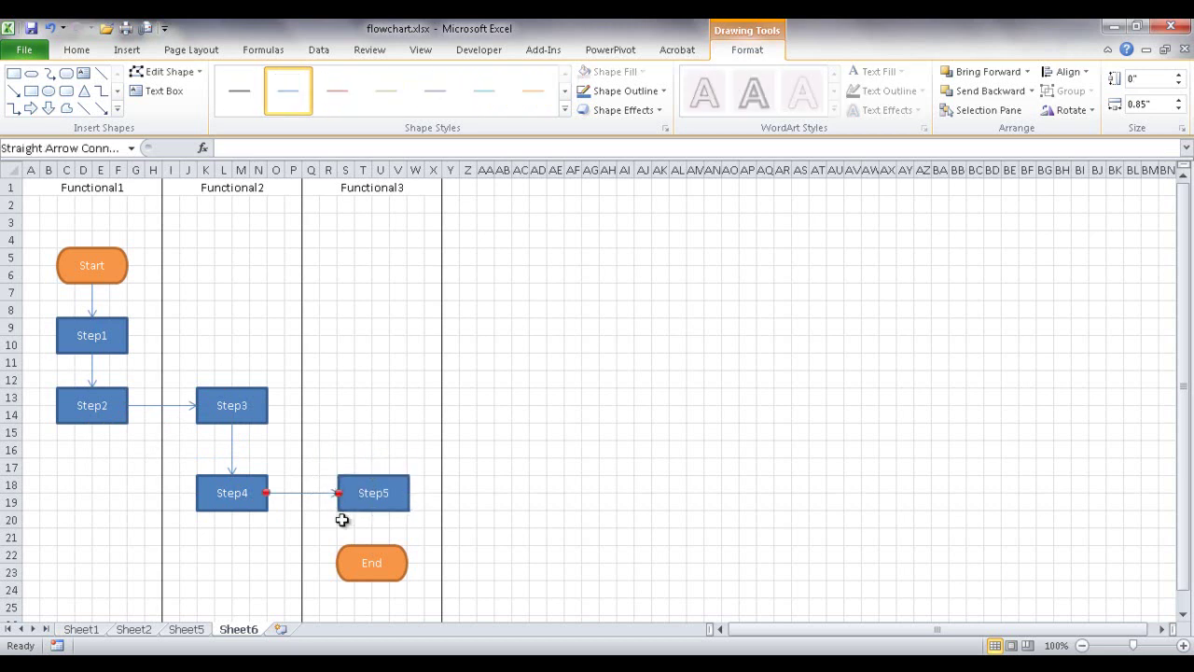
- Connect the bottom of Step5 to the top of End with another copy of the arrow
left_click_drag(333, 495, 371, 544)
left_click_drag(278, 504, 373, 510)
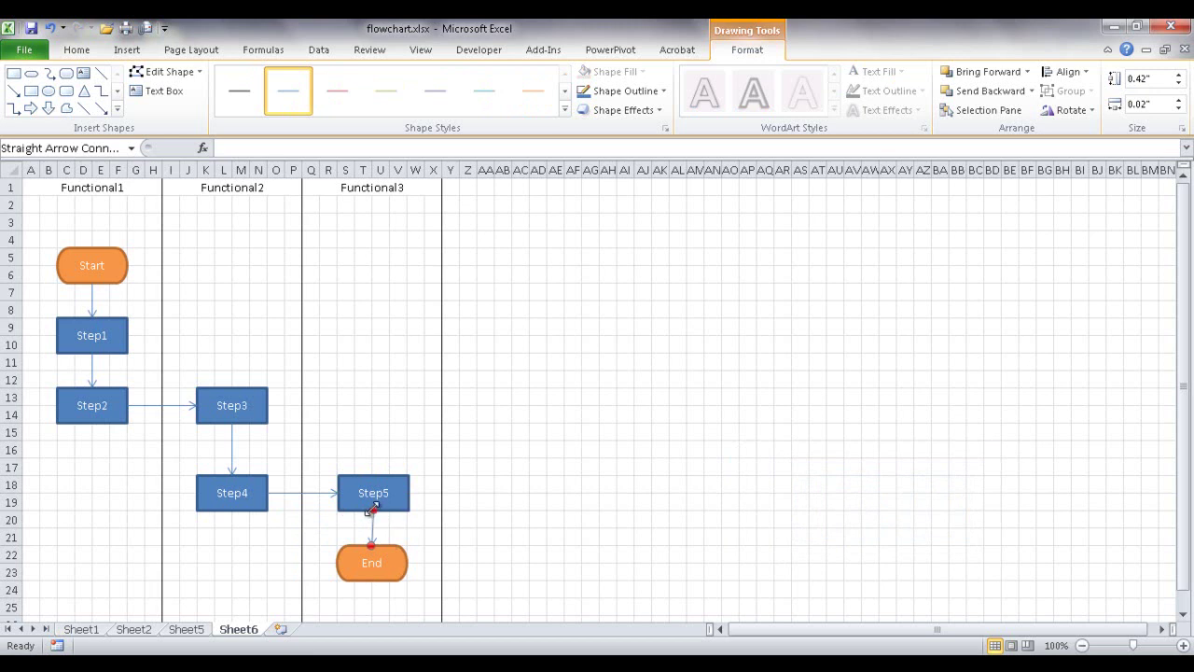
left_click(501, 519)
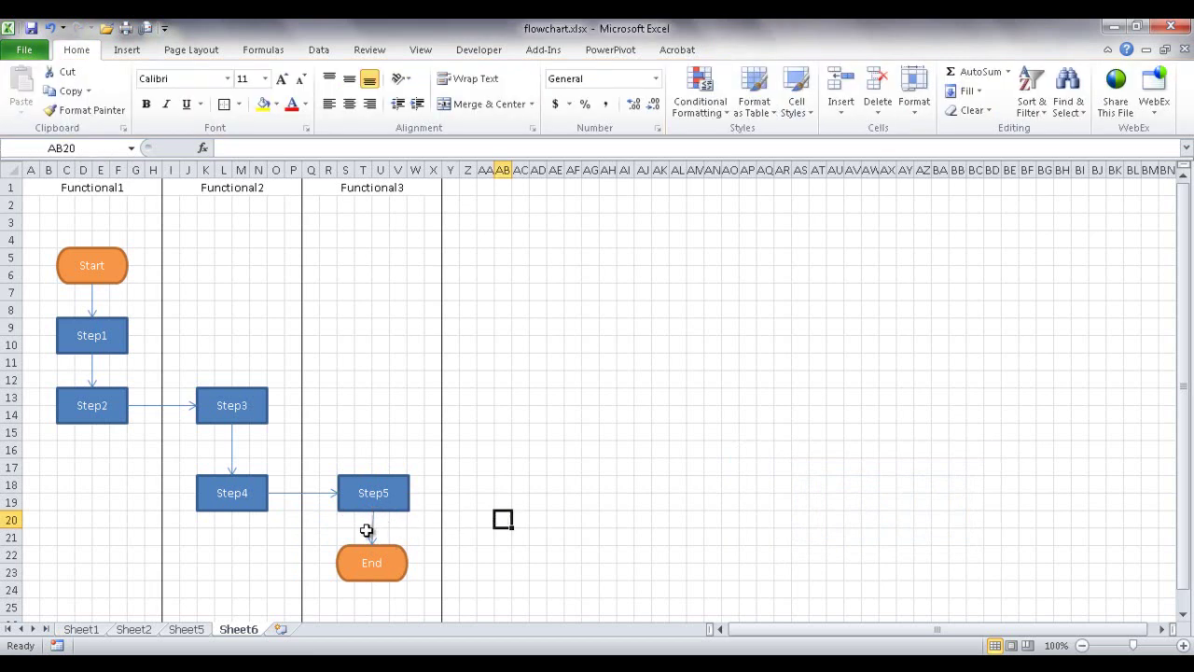
- Narrow the Step5 box slightly so its arrow to End runs straight down
left_click(370, 527)
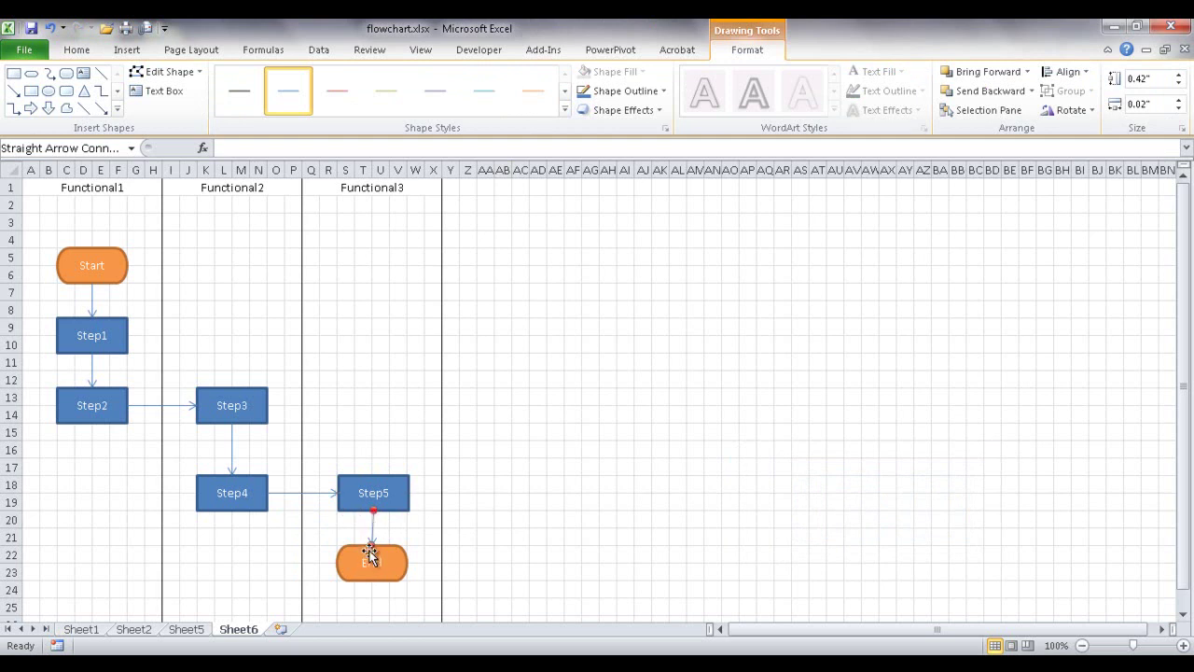
left_click(385, 552)
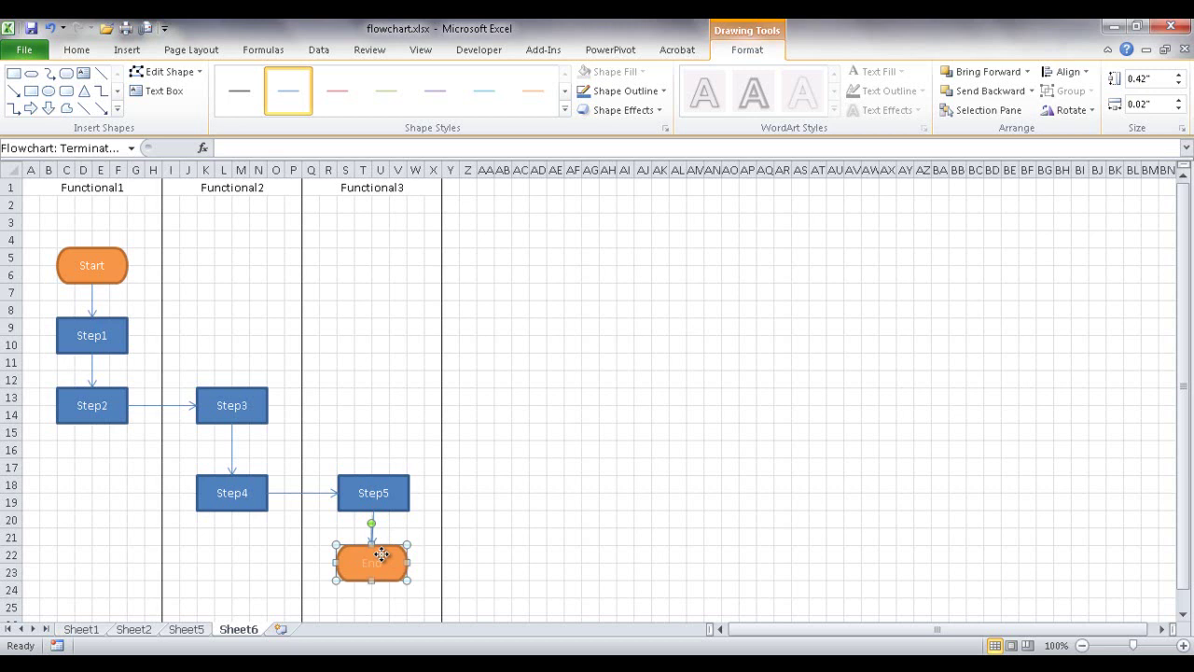
left_click(407, 499)
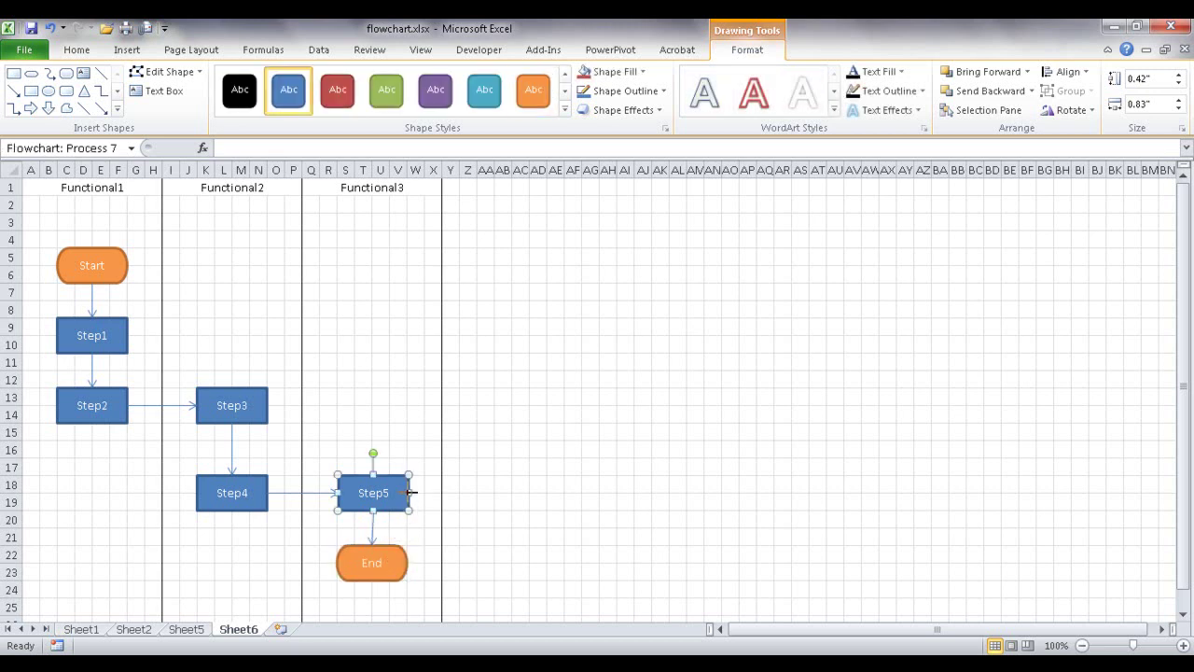
left_click(471, 487)
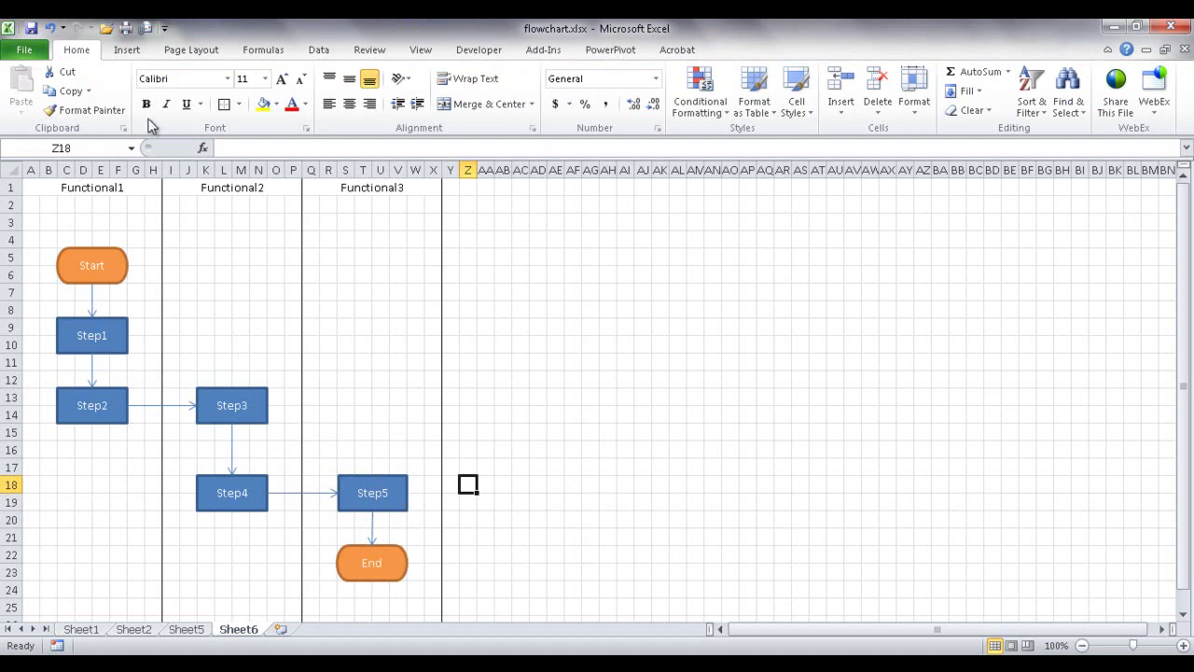
- Delete the Step3 box, and delete cells K13:W16 with the cells below shifted up
left_click(225, 390)
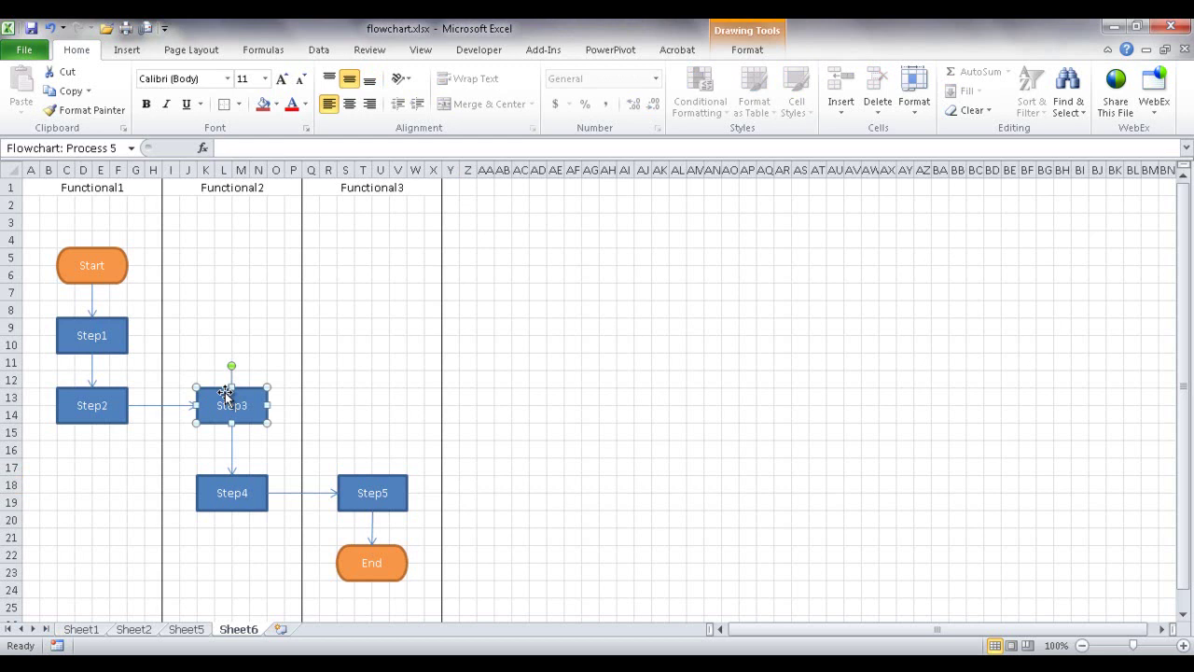
key("Delete")
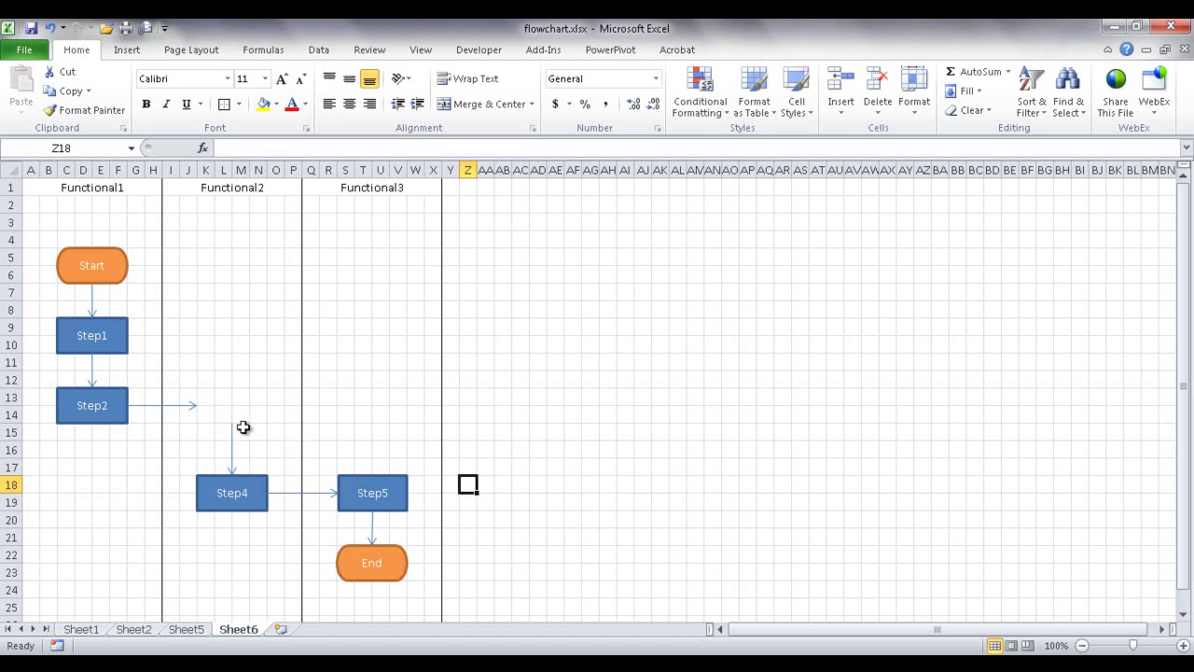
left_click(206, 397)
left_click_drag(206, 397, 392, 444)
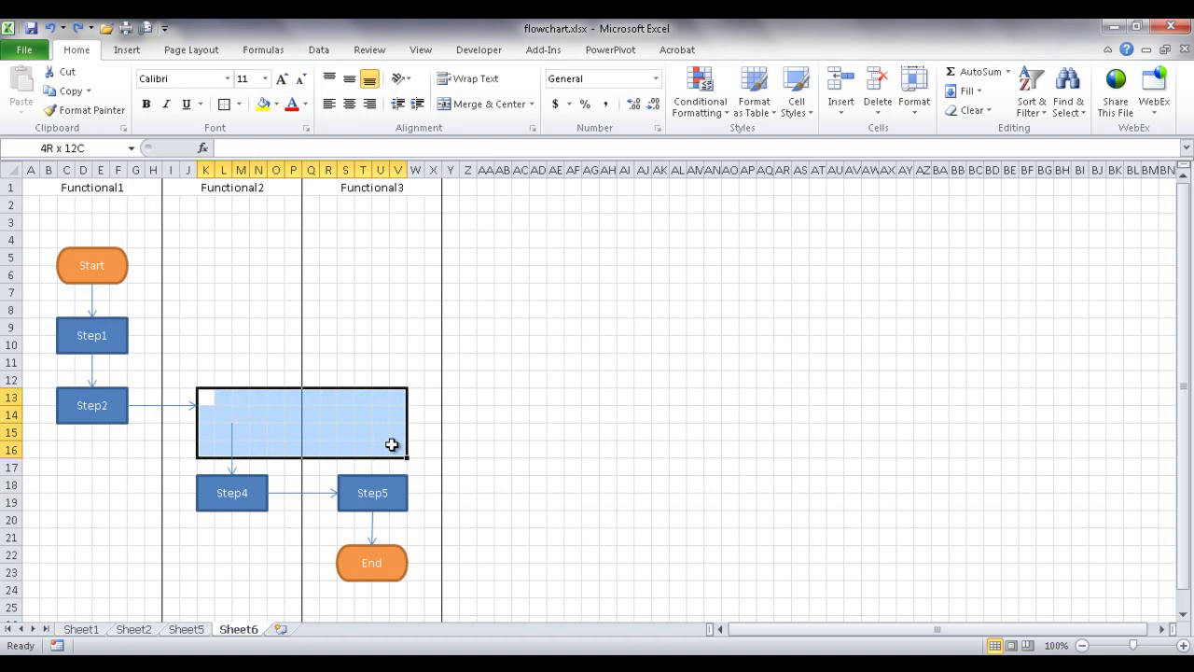
left_click_drag(399, 448, 411, 446)
right_click(268, 419)
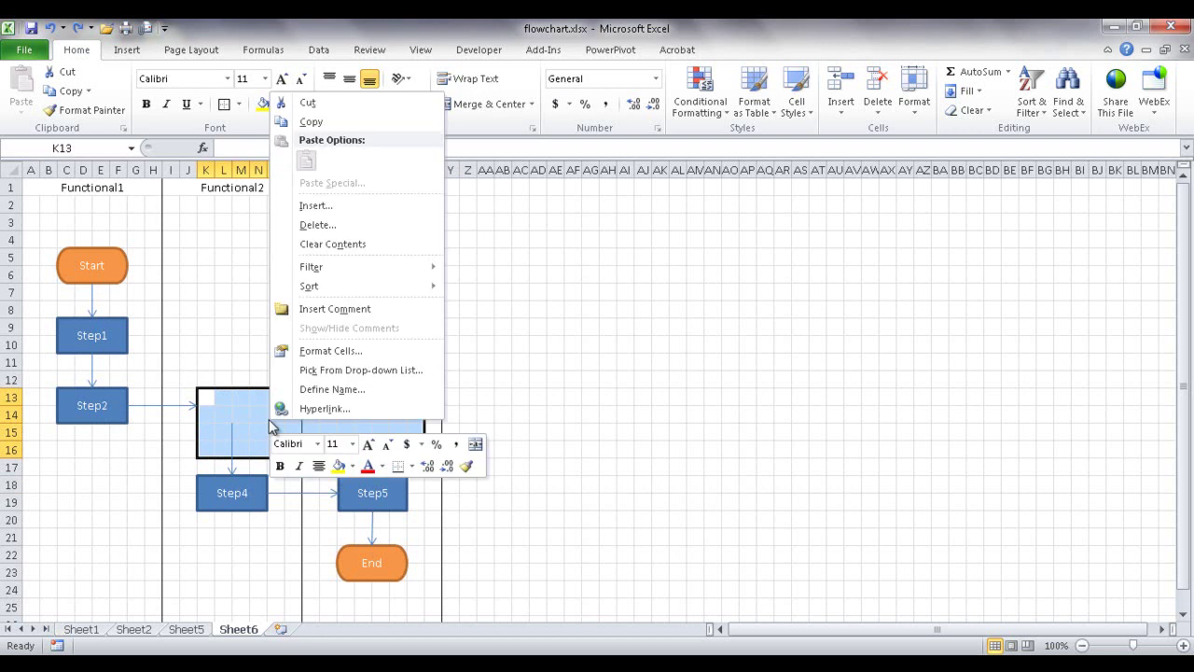
left_click(313, 230)
left_click(258, 216)
left_click(273, 276)
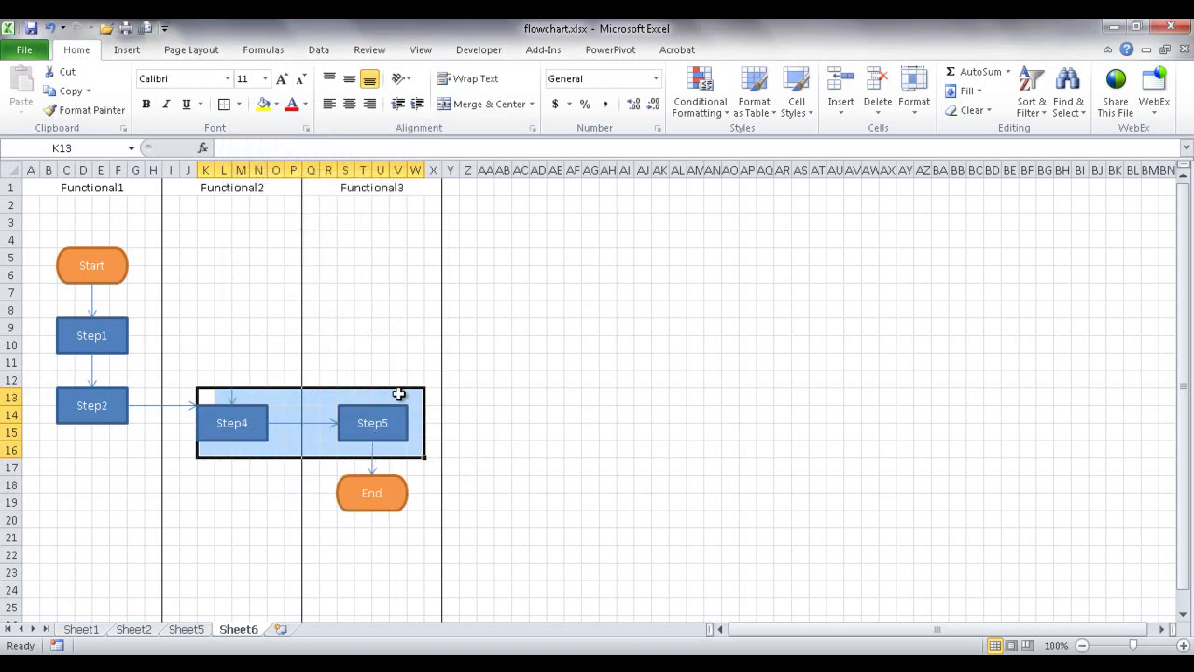
- Delete cells K12:V12 with the cells below shifted up so Step4 and Step5 line up with Step2
left_click(232, 397)
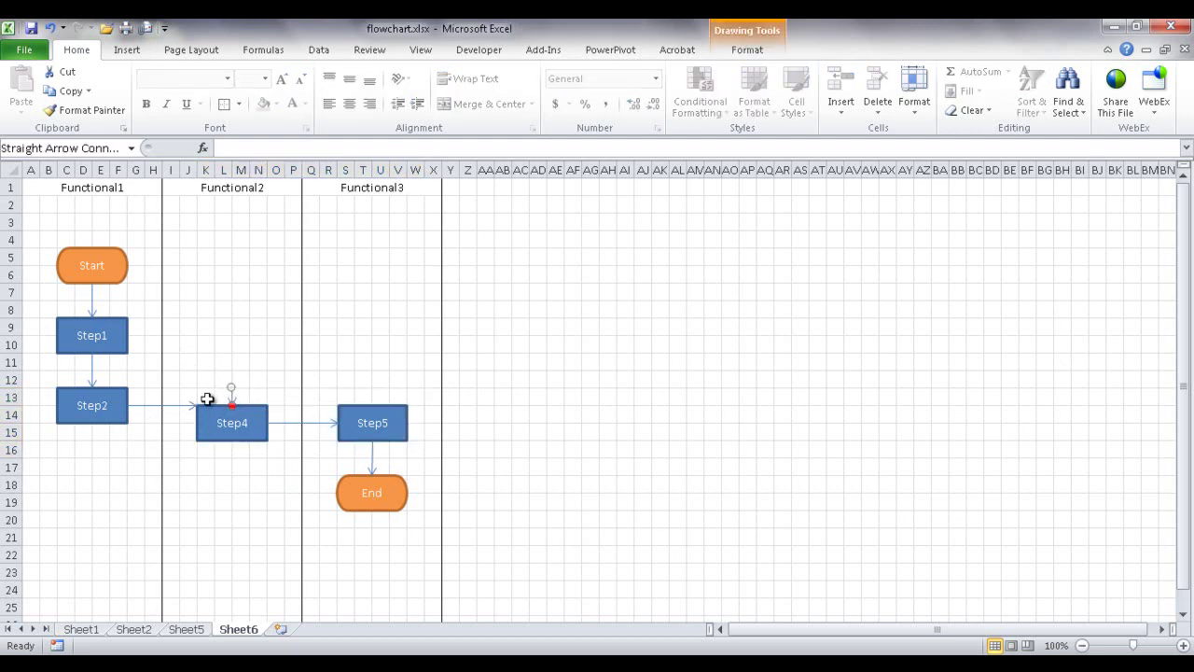
left_click_drag(208, 382, 397, 378)
right_click(396, 378)
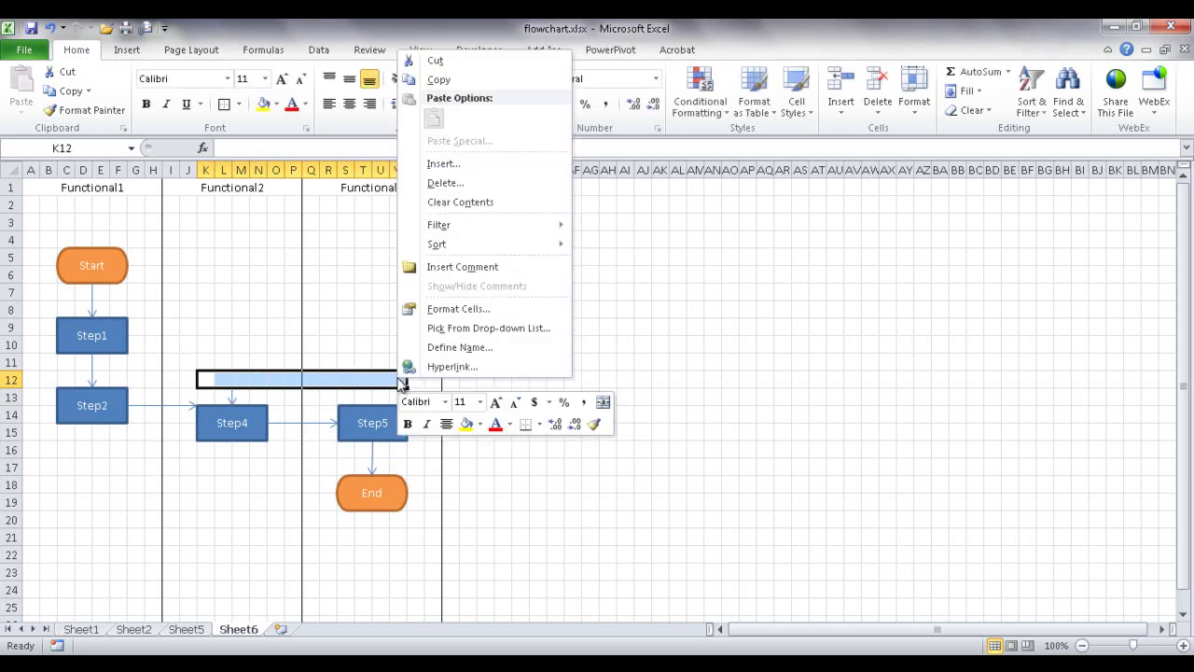
left_click(463, 181)
left_click(447, 156)
left_click(426, 221)
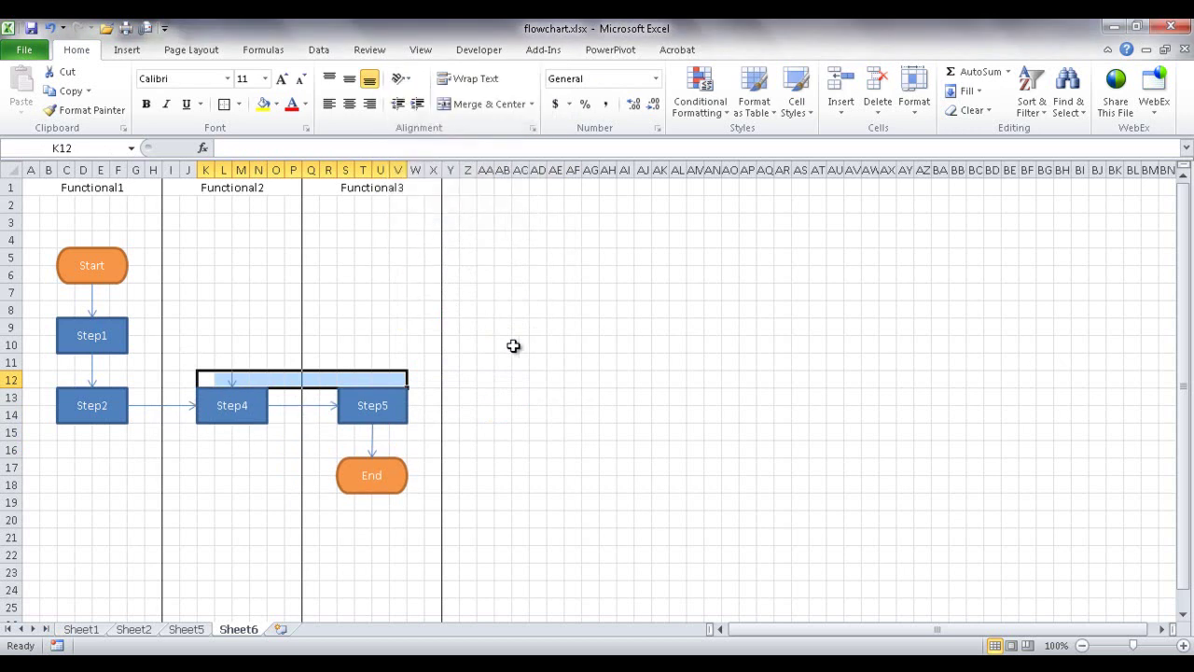
left_click(573, 378)
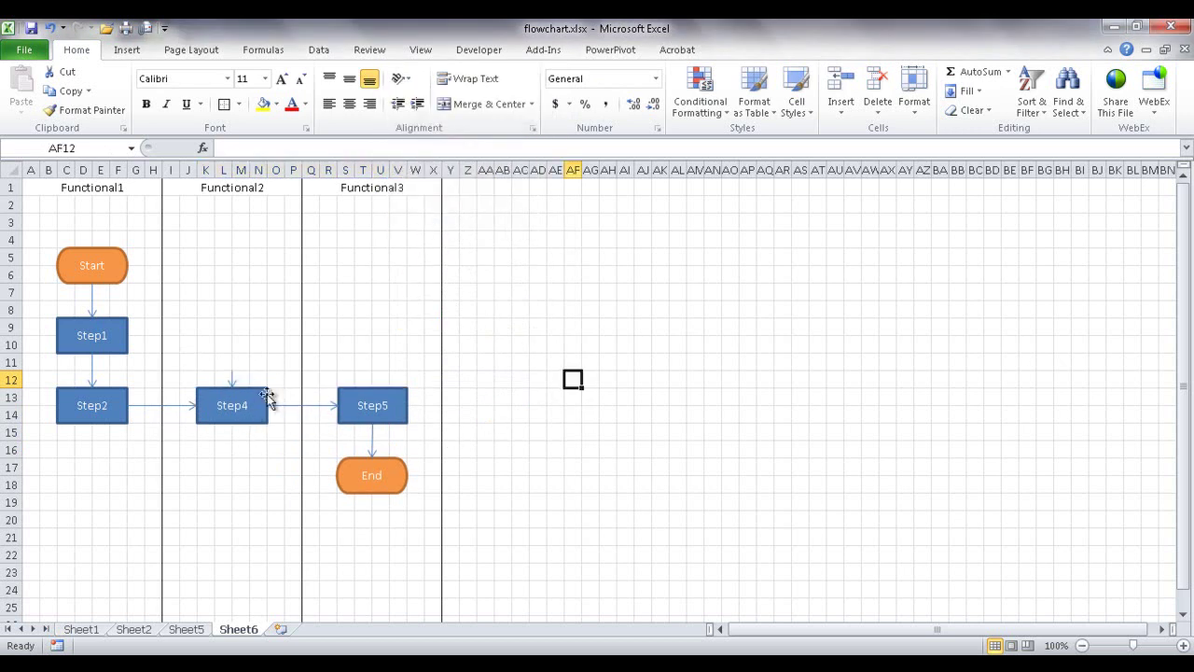
- Delete the leftover arrow above Step4 and attach the arrow coming from Step2 to Step4
left_click(231, 379)
key("Delete")
left_click(169, 407)
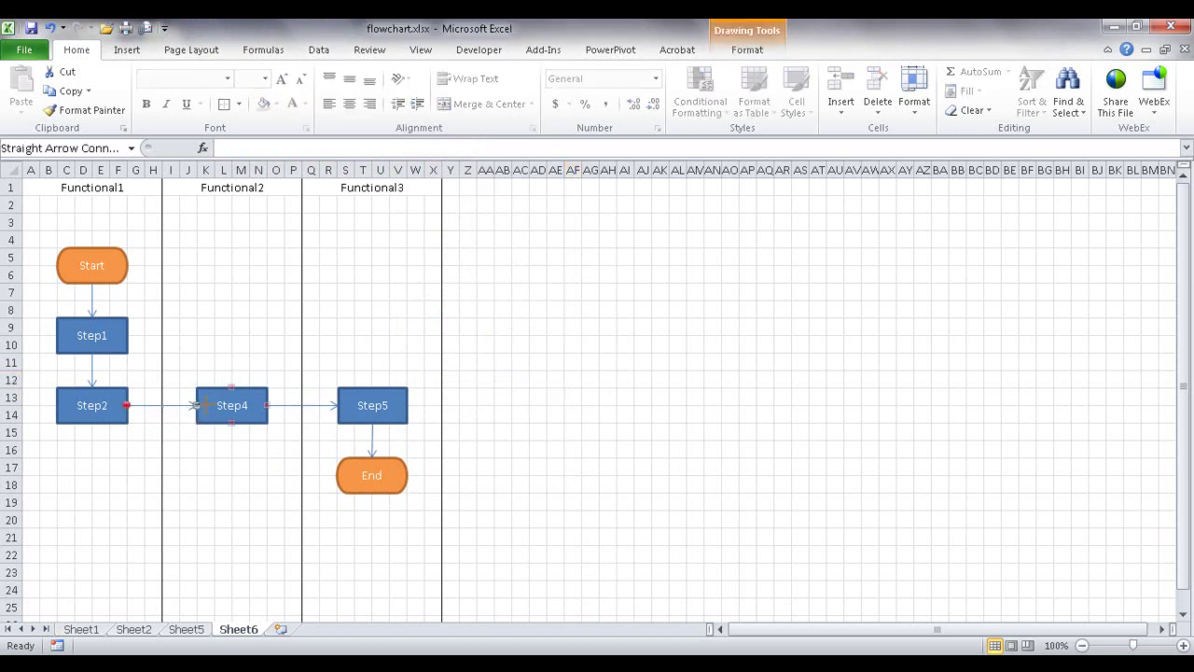
left_click(312, 405)
left_click(515, 399)
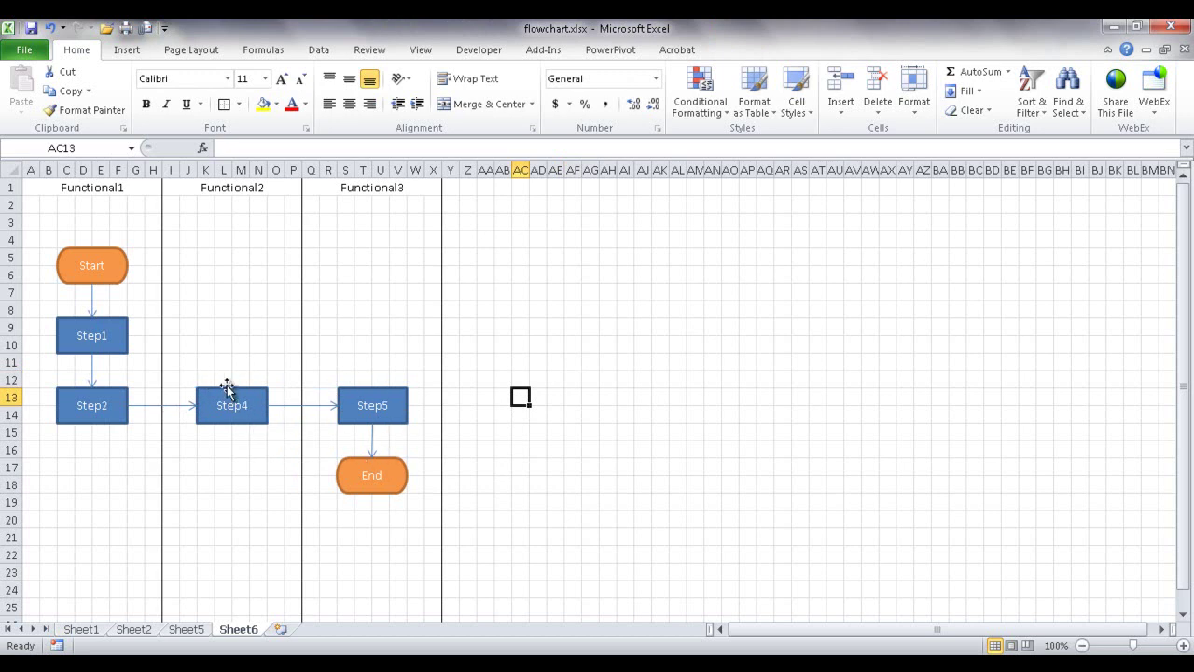
left_click_drag(234, 339, 378, 332)
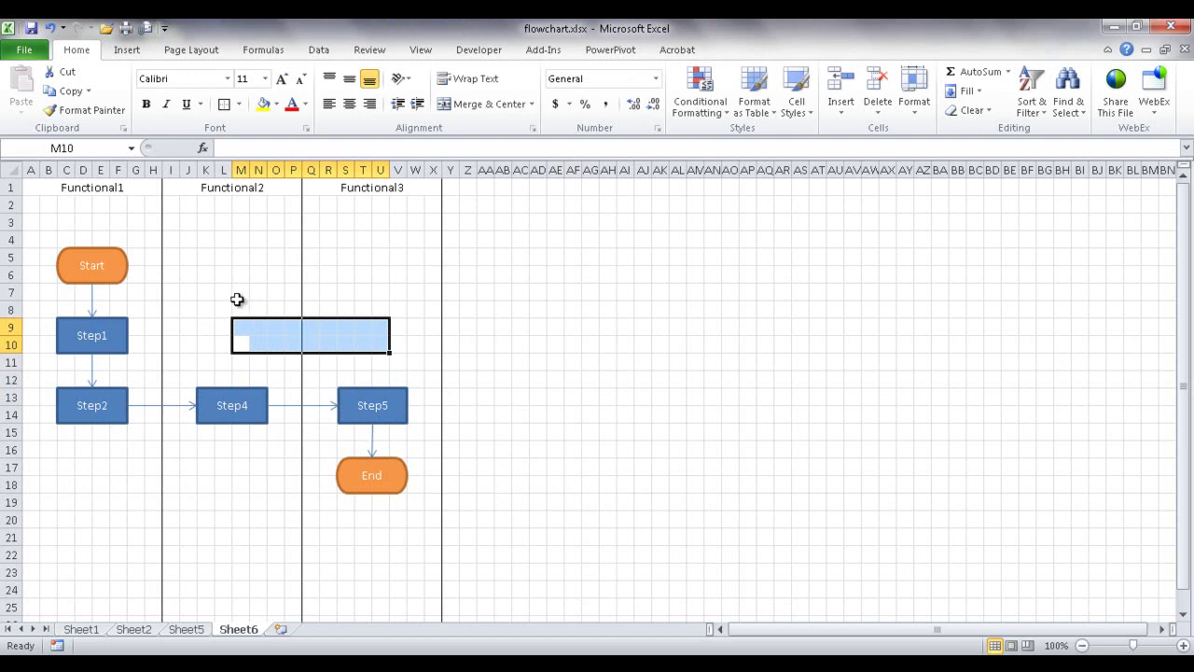
left_click_drag(258, 276, 322, 366)
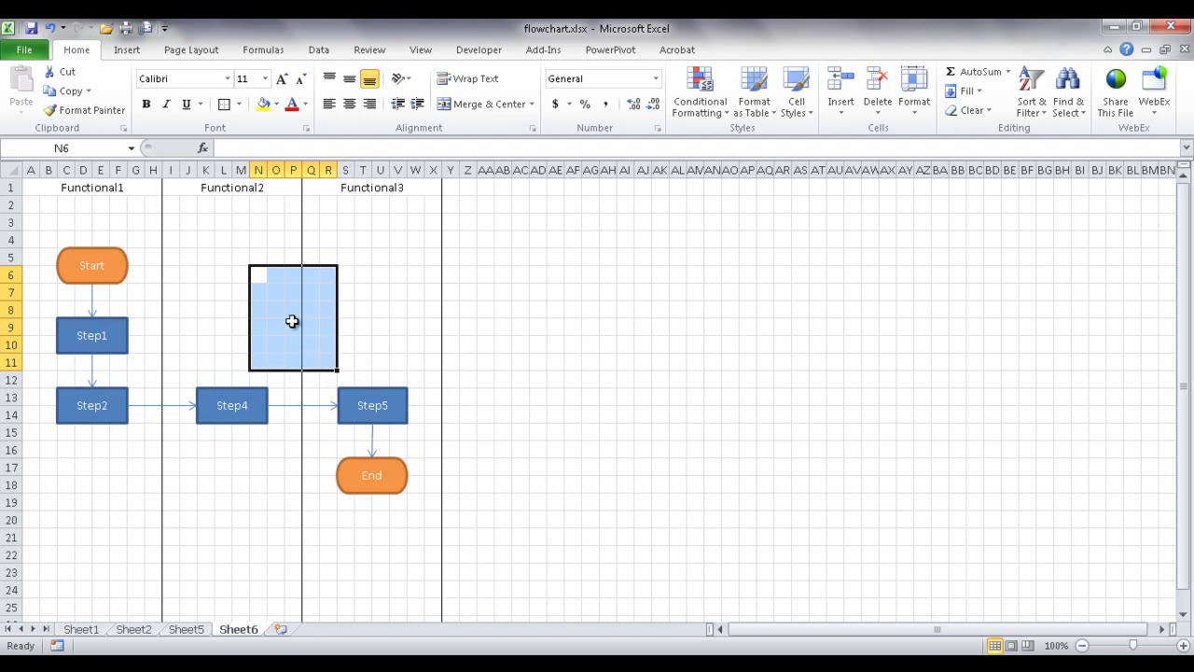
left_click(205, 326)
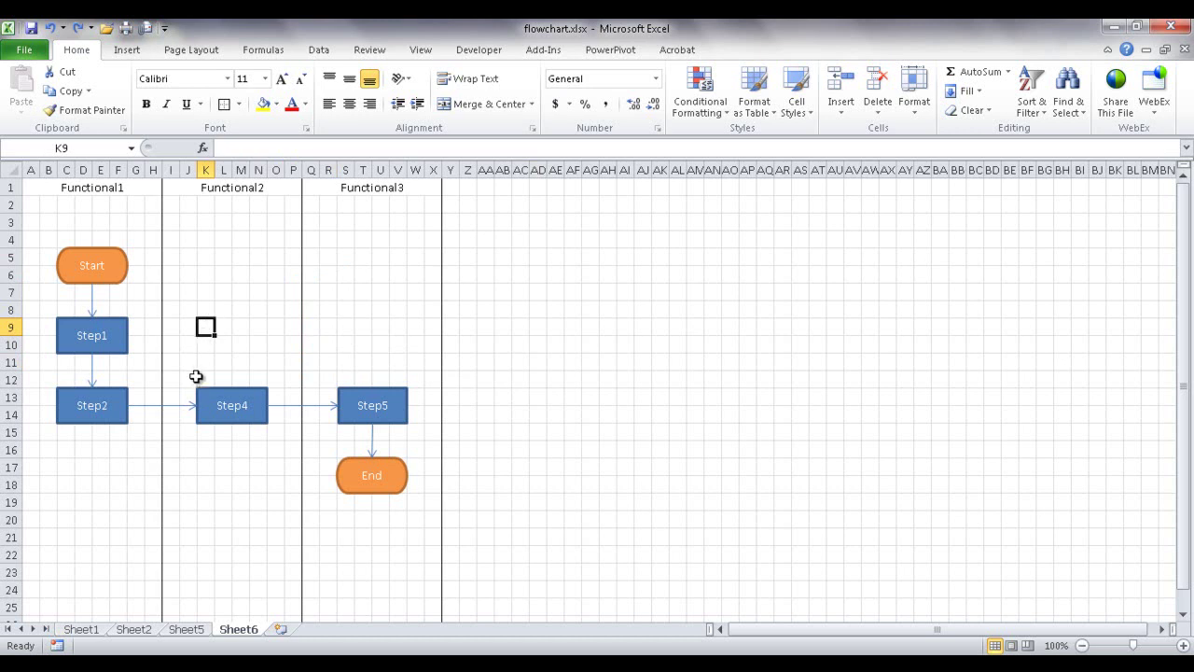
left_click_drag(207, 327, 403, 327)
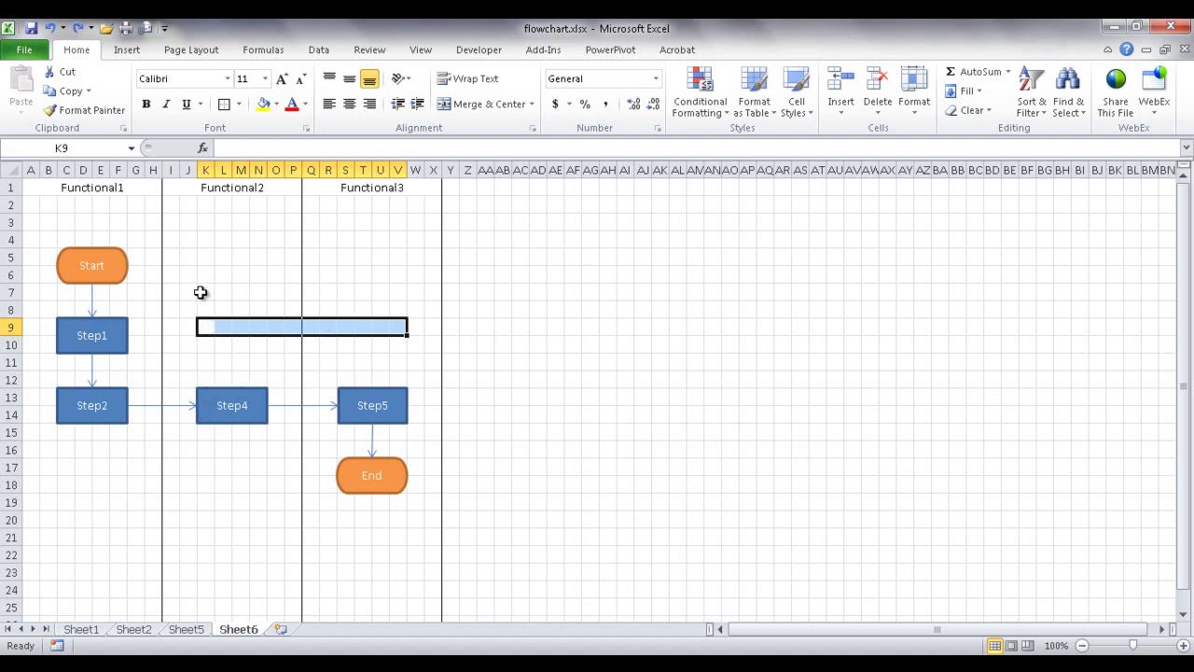
left_click_drag(204, 260, 401, 333)
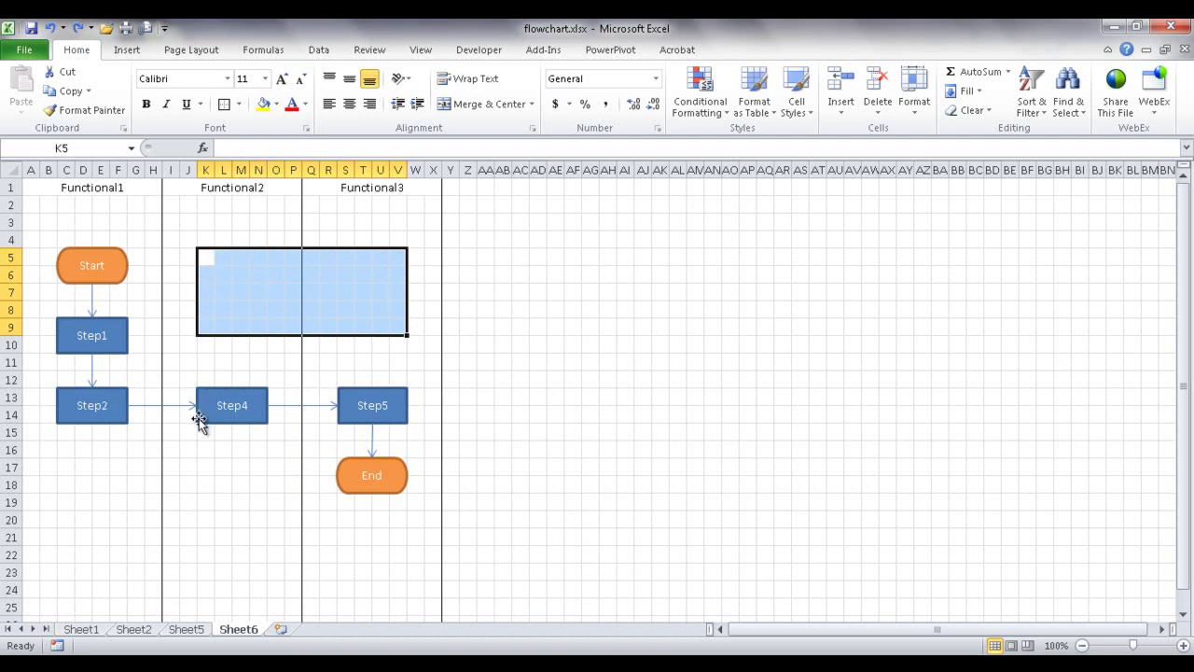
- Insert cells at K5:V9 with the existing cells shifted down to make room for another step
right_click(239, 293)
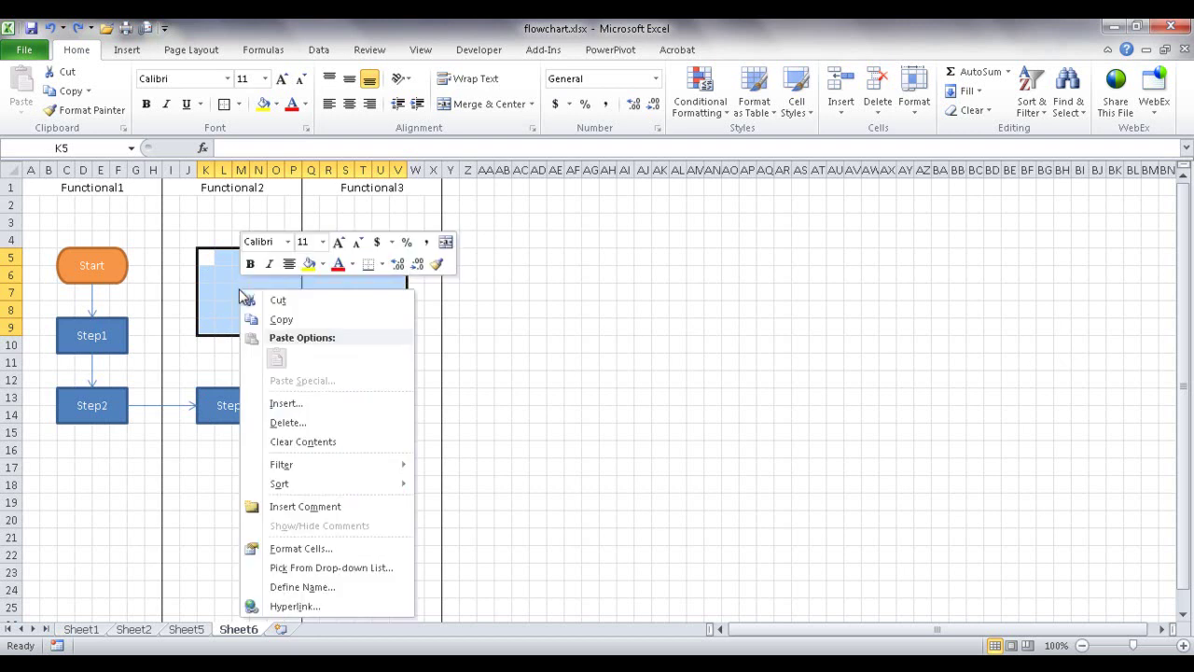
left_click(295, 403)
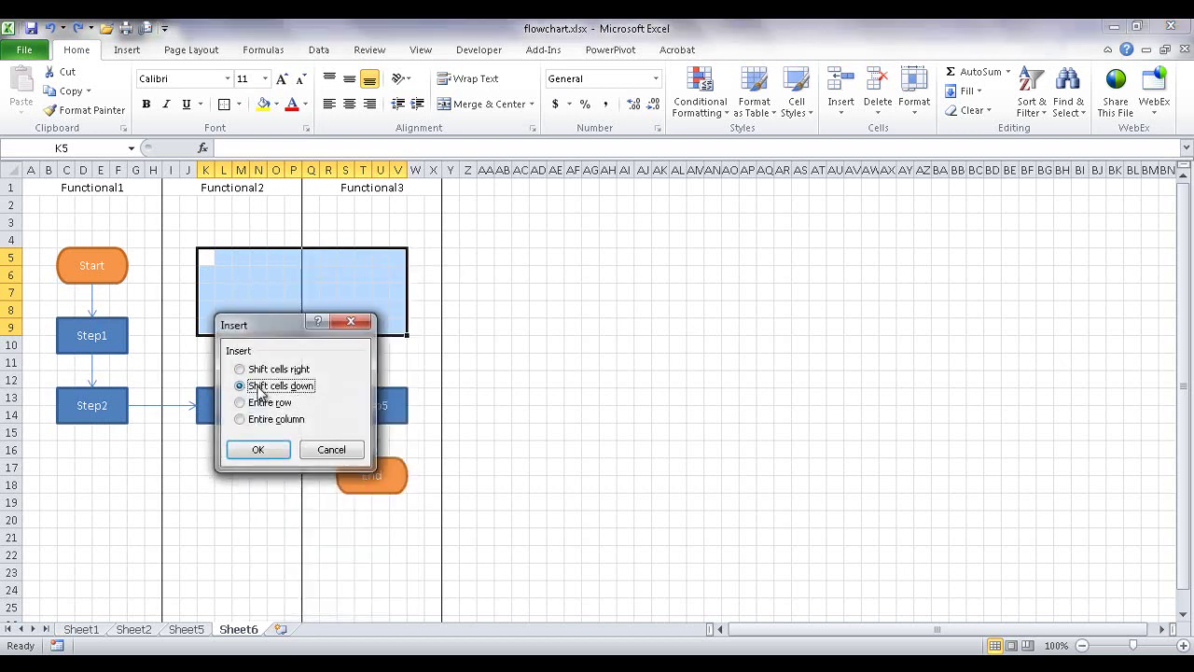
left_click(258, 448)
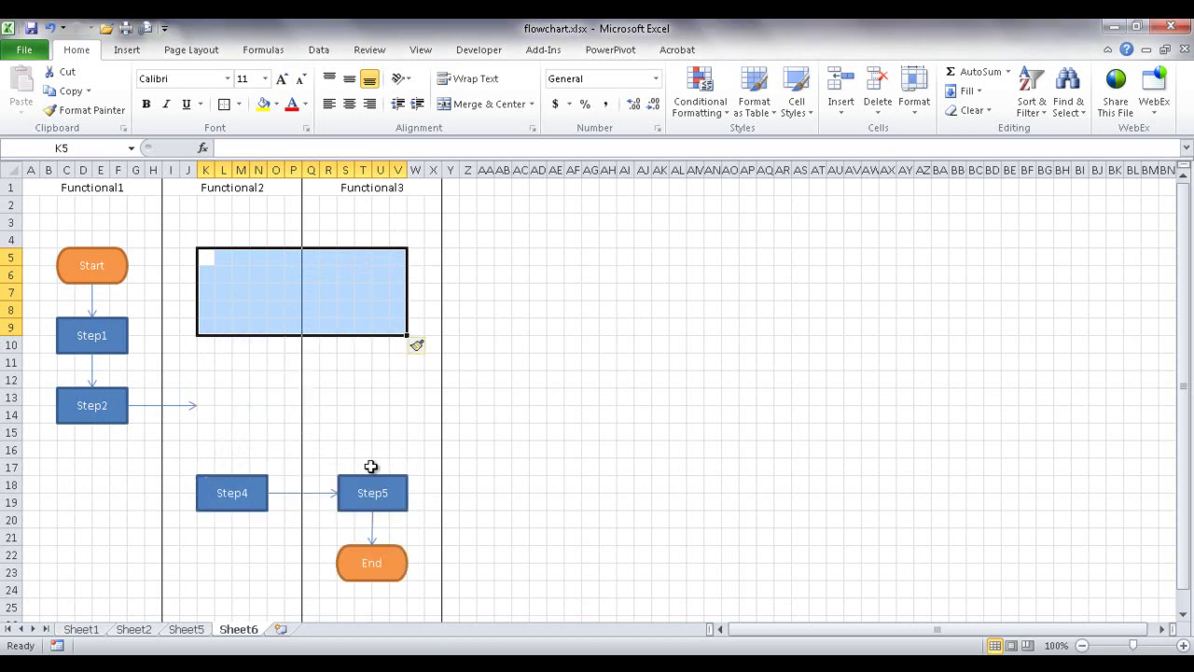
- Duplicate the Step4 box, place the copy at the end of Step2's arrow, and relabel it Step3
left_click(217, 479)
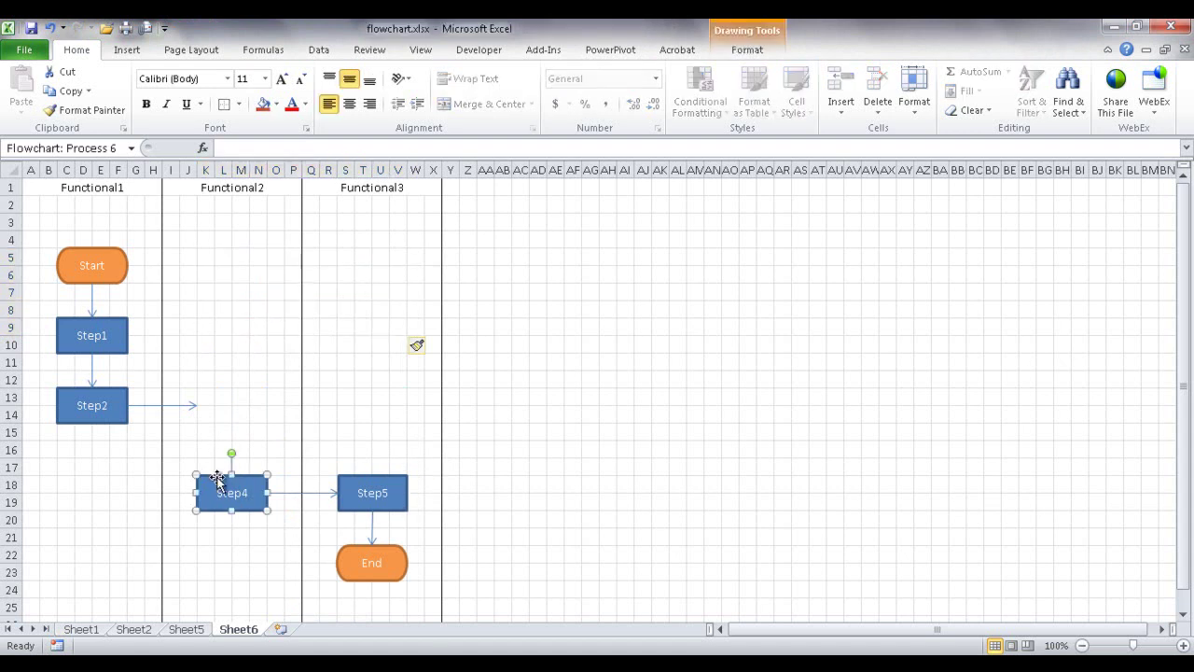
key("ctrl+d")
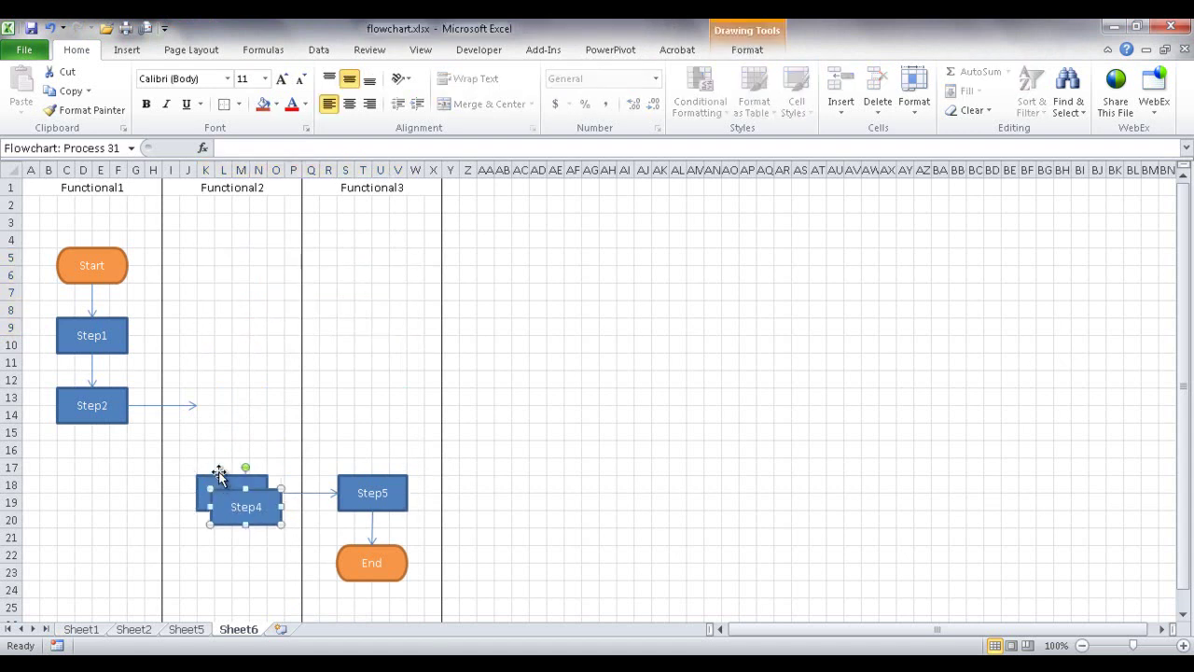
left_click_drag(231, 488, 218, 386)
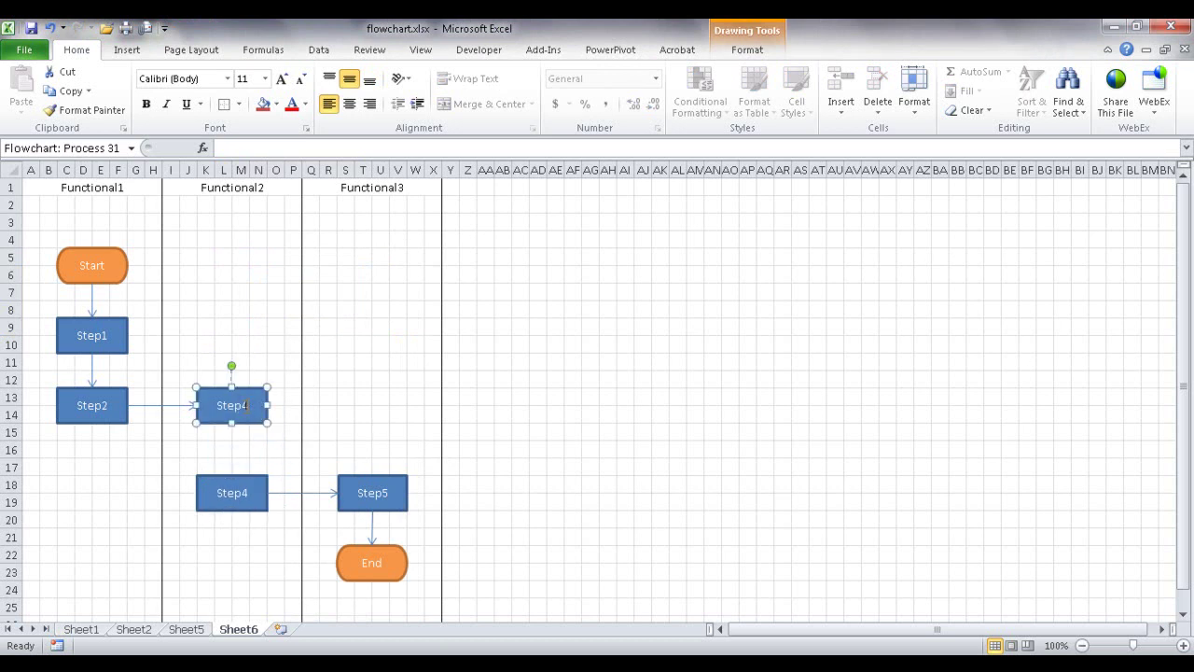
key("BackSpace")
type("3")
- Duplicate the arrow between Step2 and Step3 and attach the copy from the bottom of Step3 to the top of Step4
left_click(177, 405)
left_click_drag(176, 406, 231, 475)
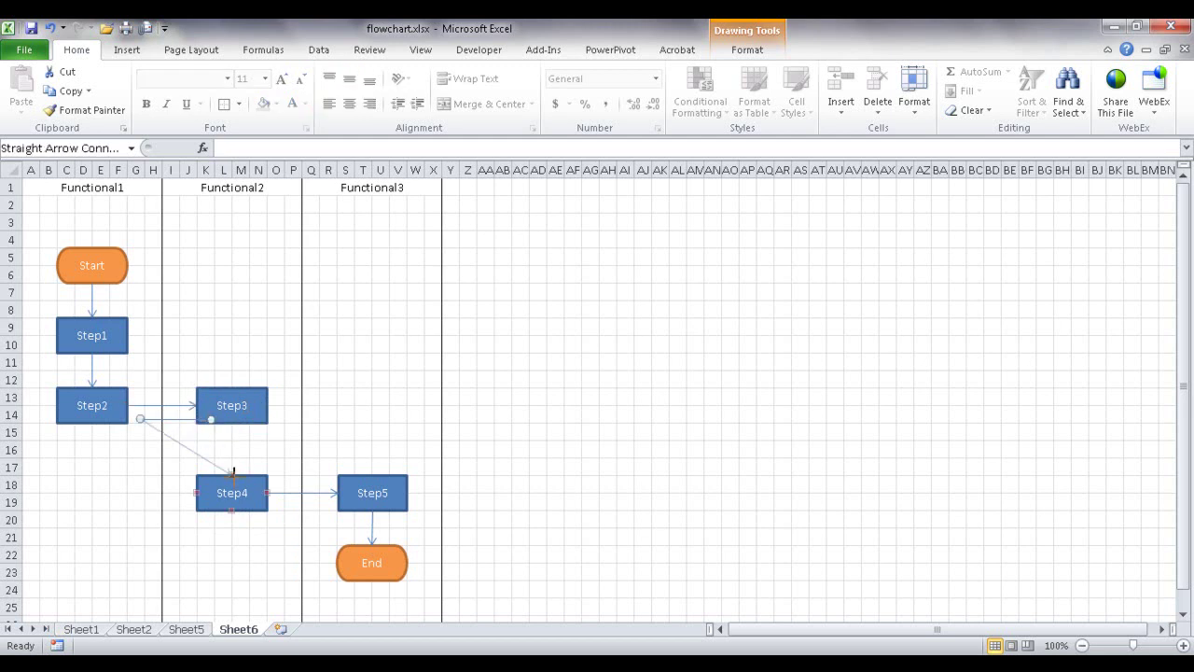
left_click_drag(139, 416, 233, 425)
left_click(629, 432)
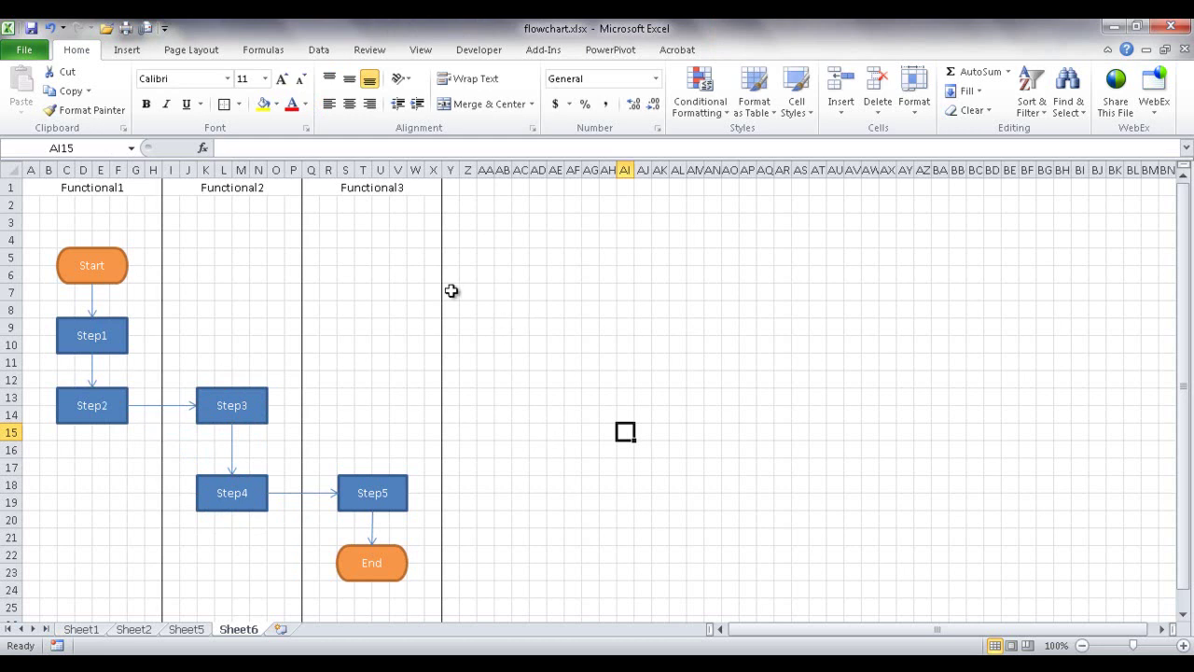
- Hide the gridlines on Sheet6
left_click(617, 316)
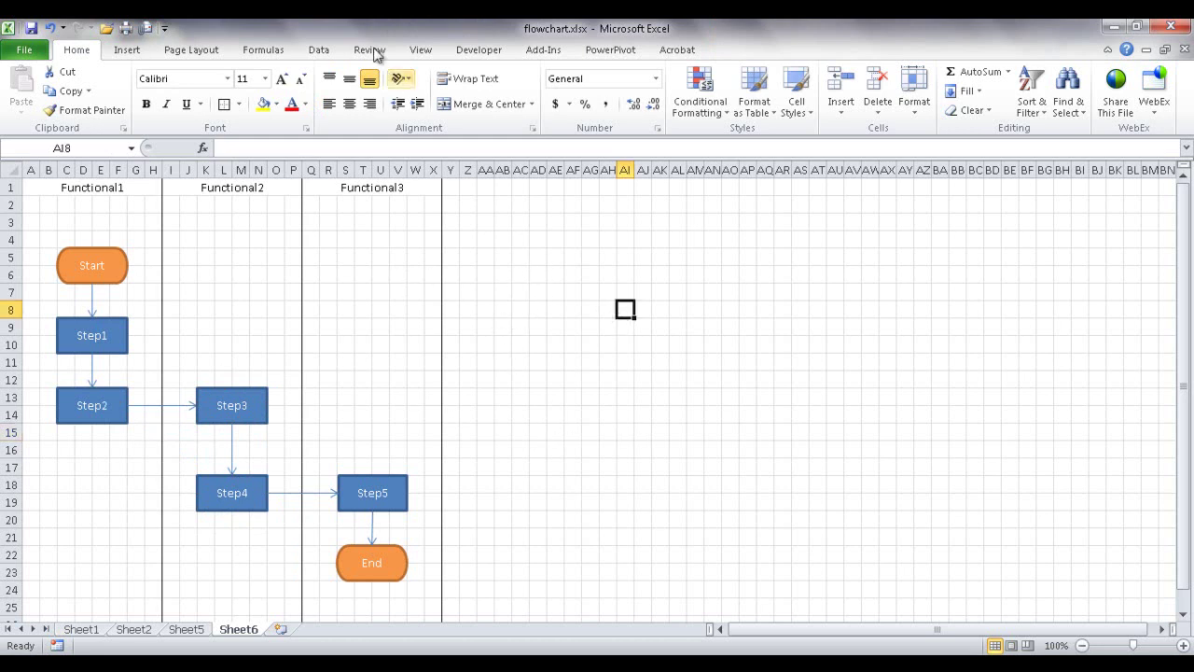
left_click(419, 50)
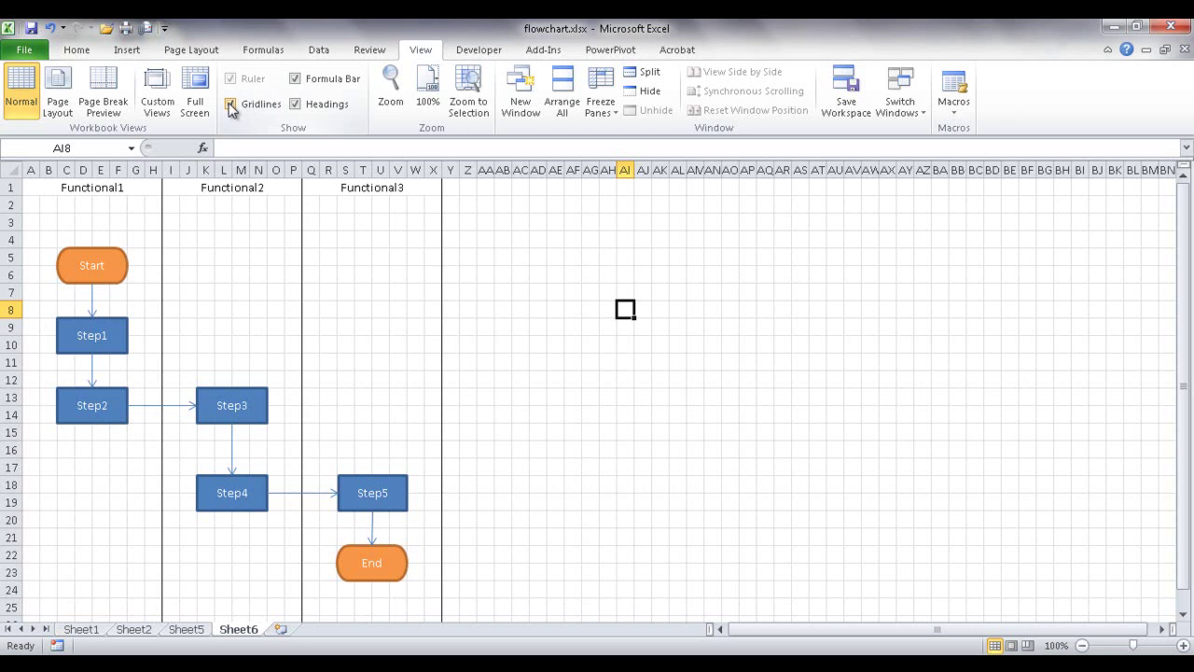
left_click(231, 103)
left_click(590, 382)
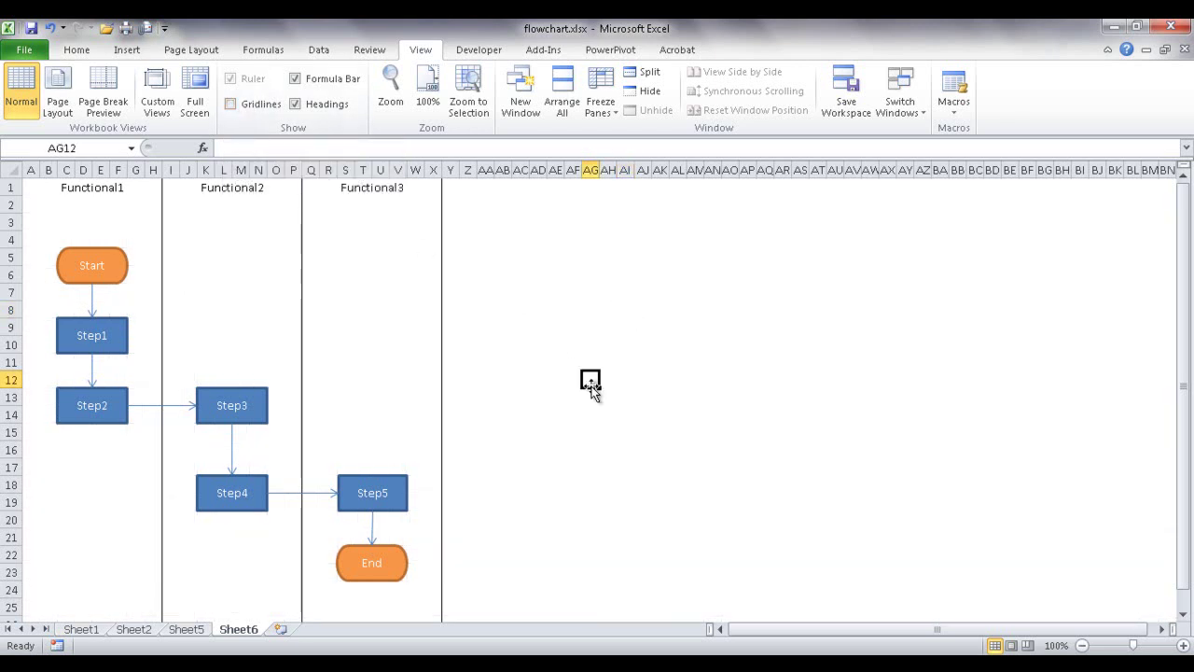
- Add a bottom border below the Functional1, Functional2 and Functional3 headers in A1:X1
left_click_drag(36, 189, 341, 176)
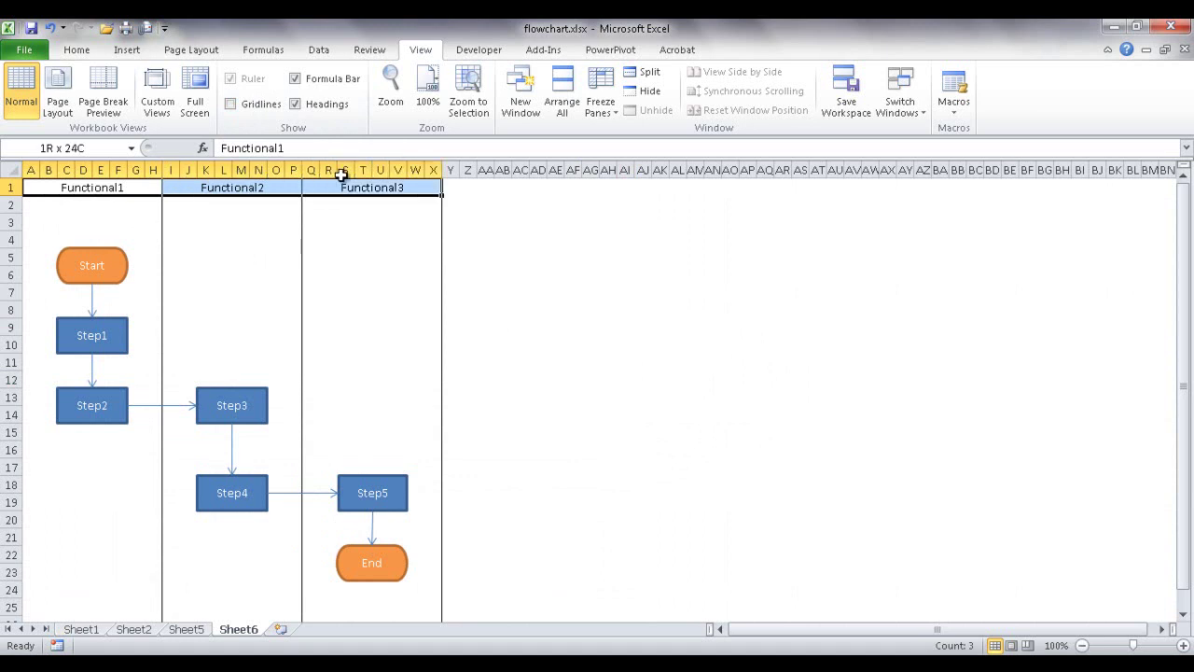
left_click(77, 50)
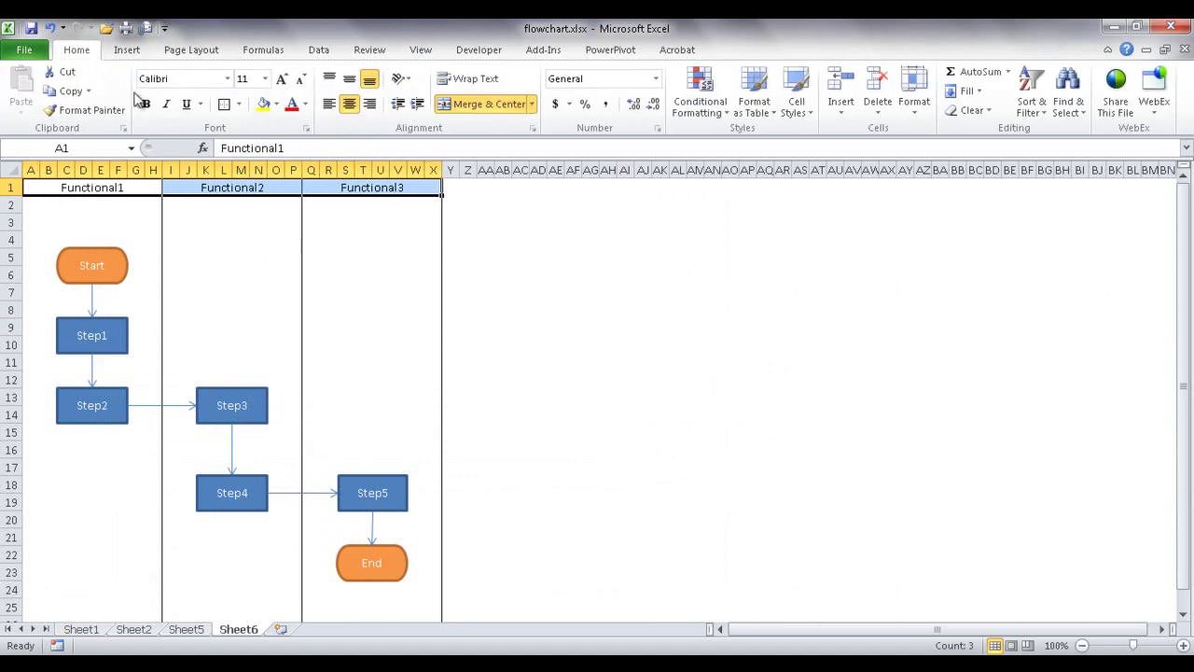
left_click(226, 104)
left_click(555, 326)
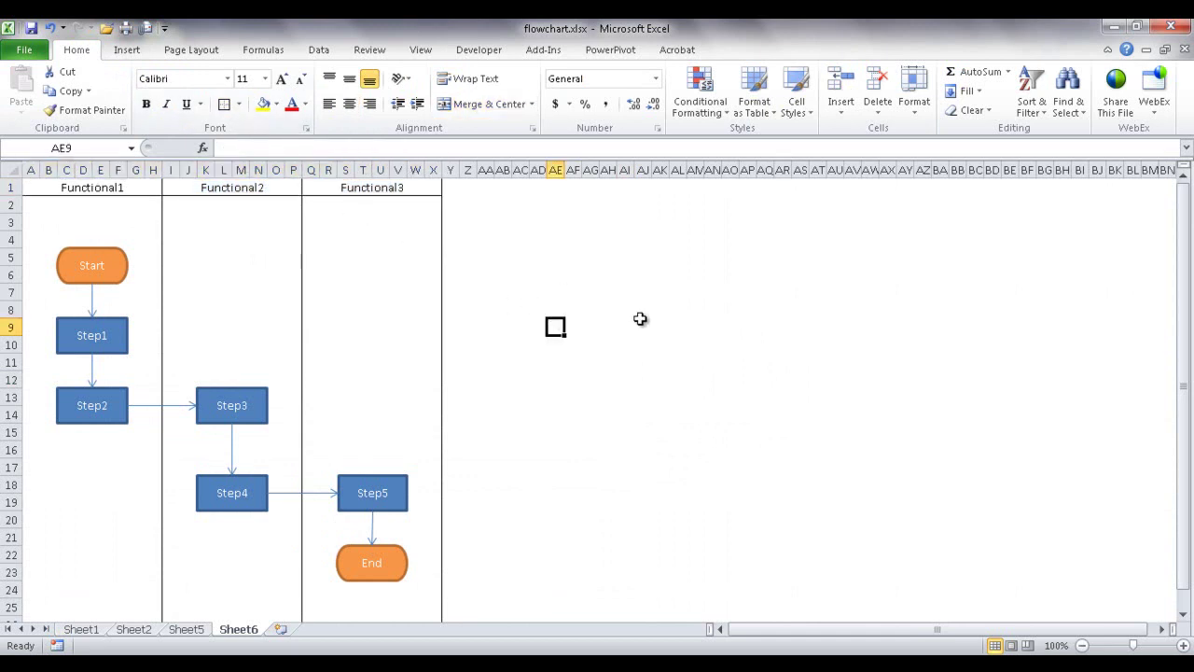
left_click(507, 360)
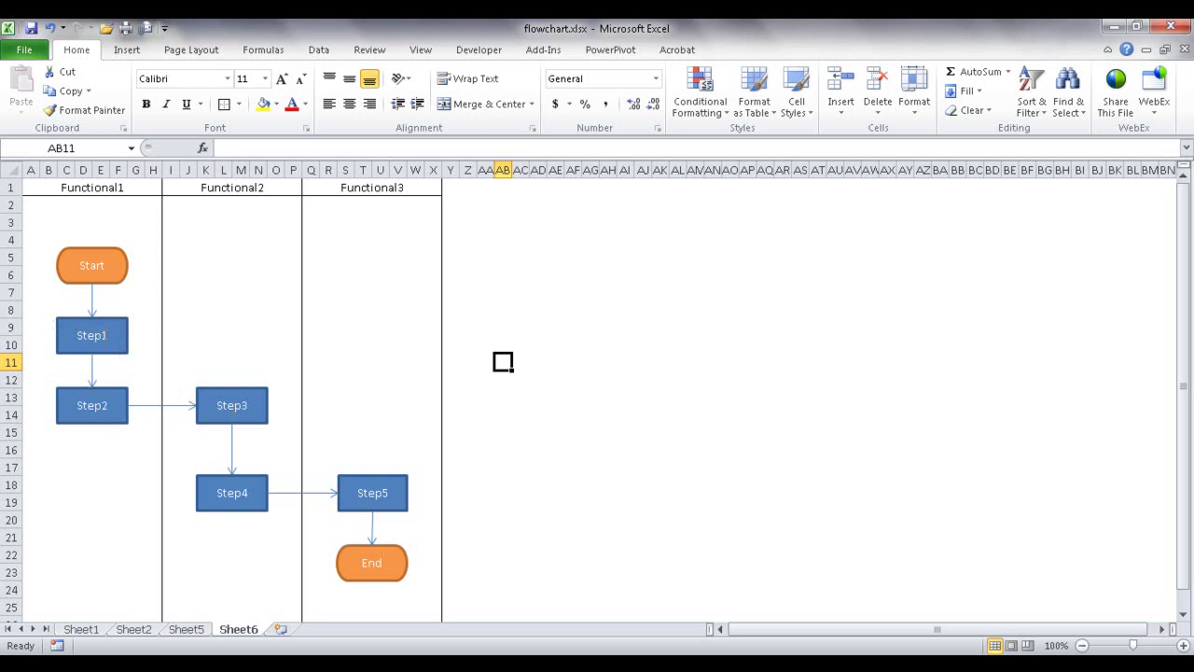
- Make the Step1 label bold
double_click(94, 338)
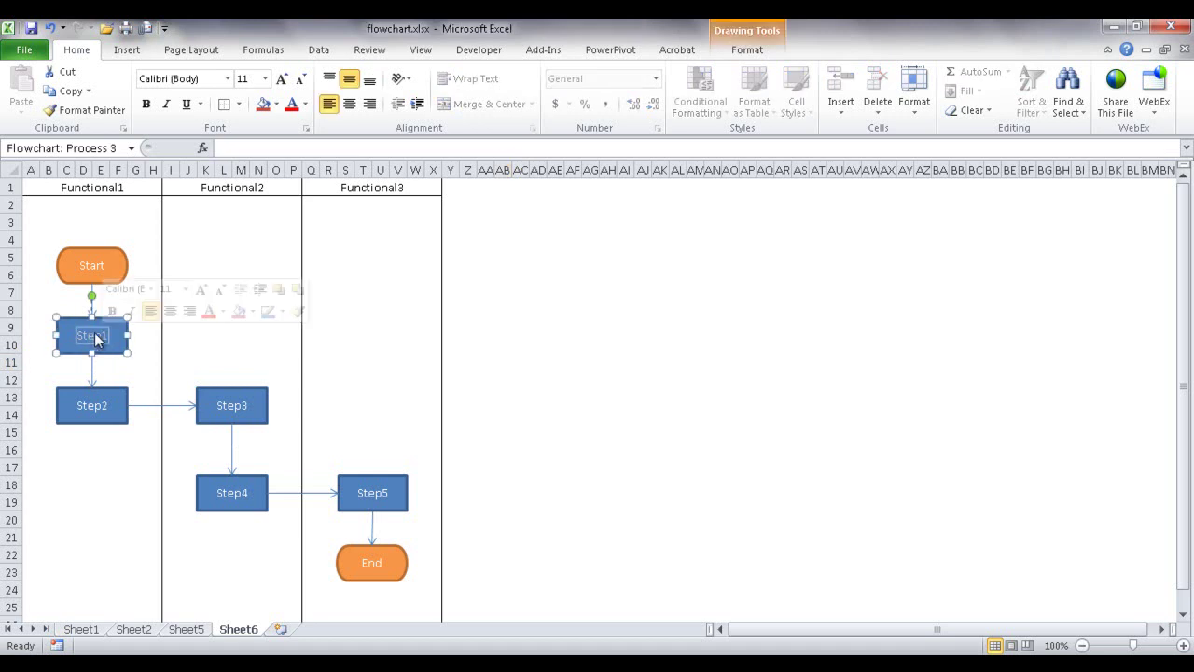
left_click(94, 337)
double_click(94, 337)
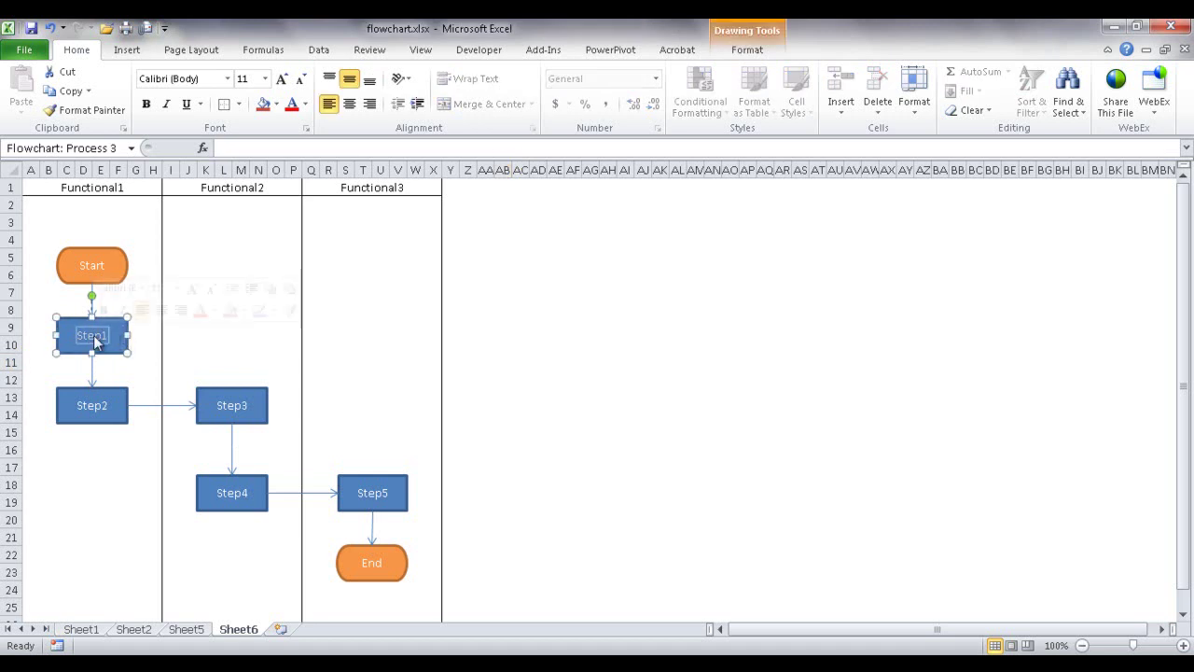
left_click(146, 103)
left_click(128, 328)
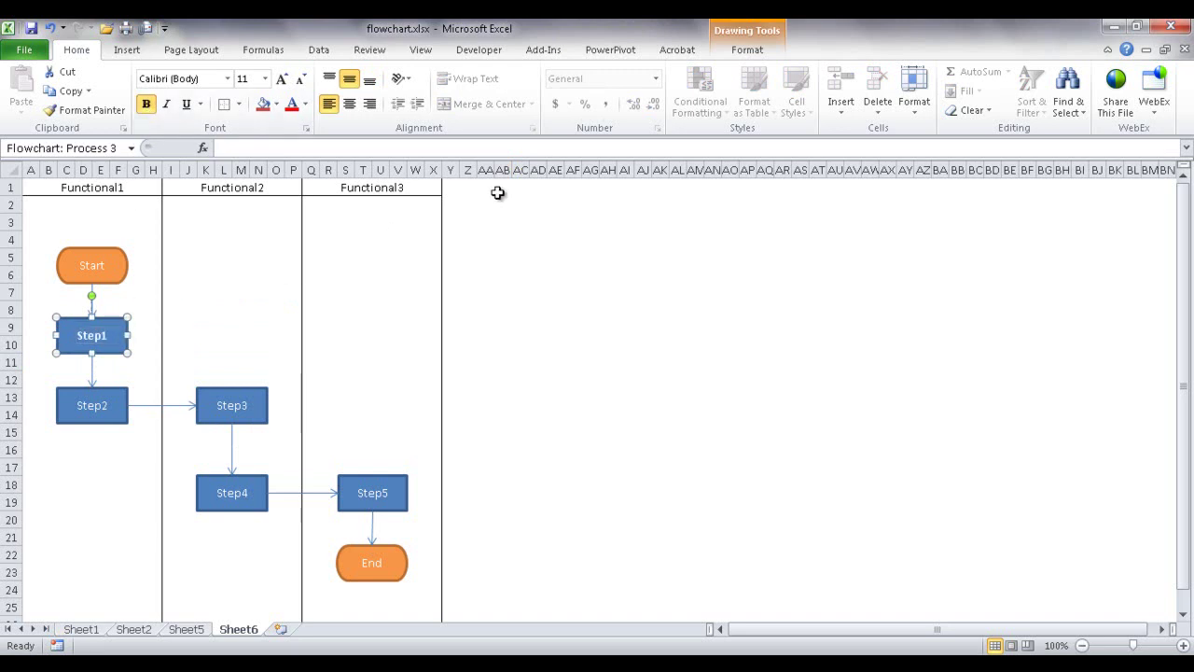
- Apply the purple shape style to the Step1 box
left_click(747, 49)
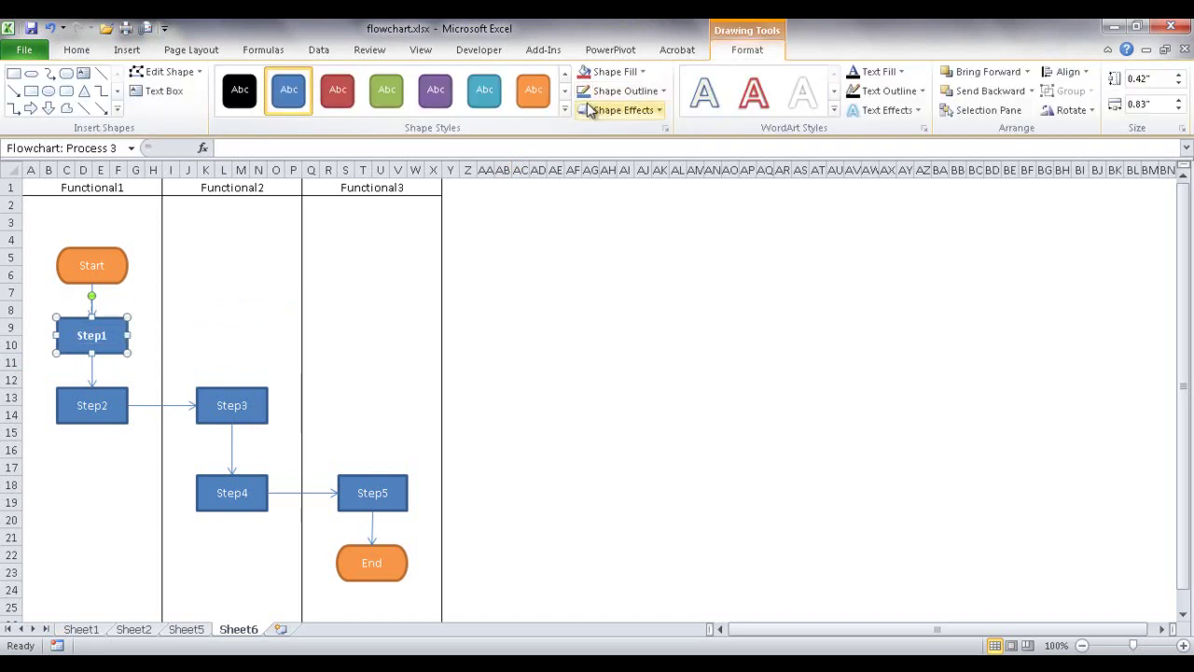
left_click(434, 94)
left_click(573, 273)
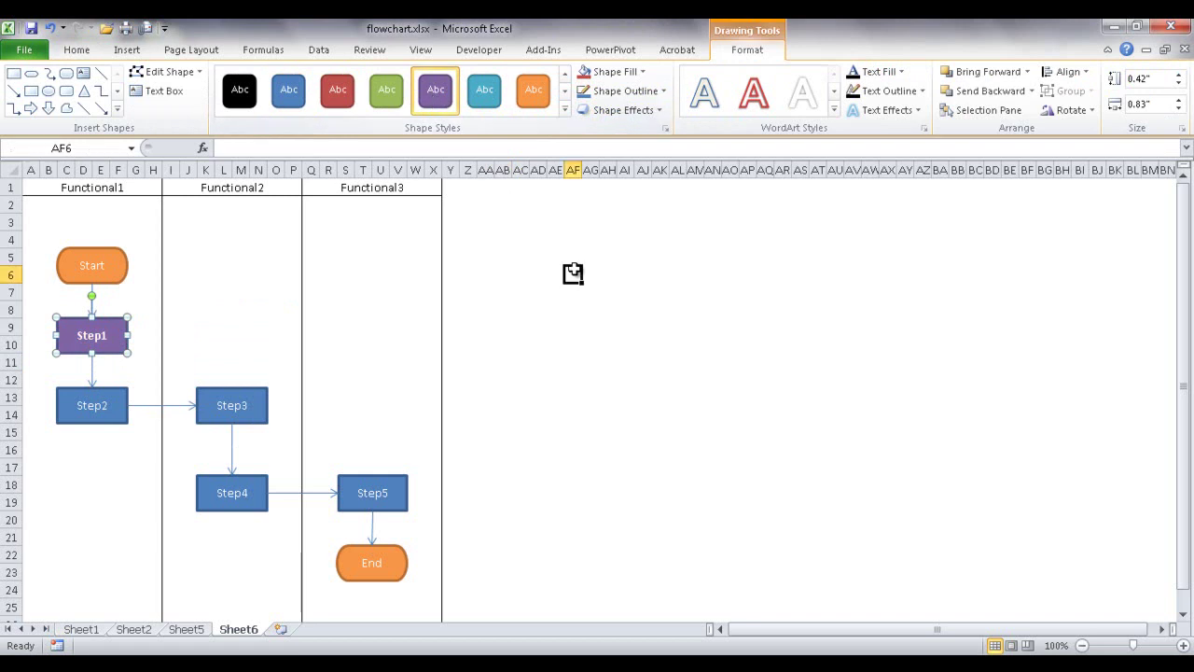
- Use Format Painter to copy Step1's formatting to Step2, and Step2's formatting to Step3
left_click(118, 333)
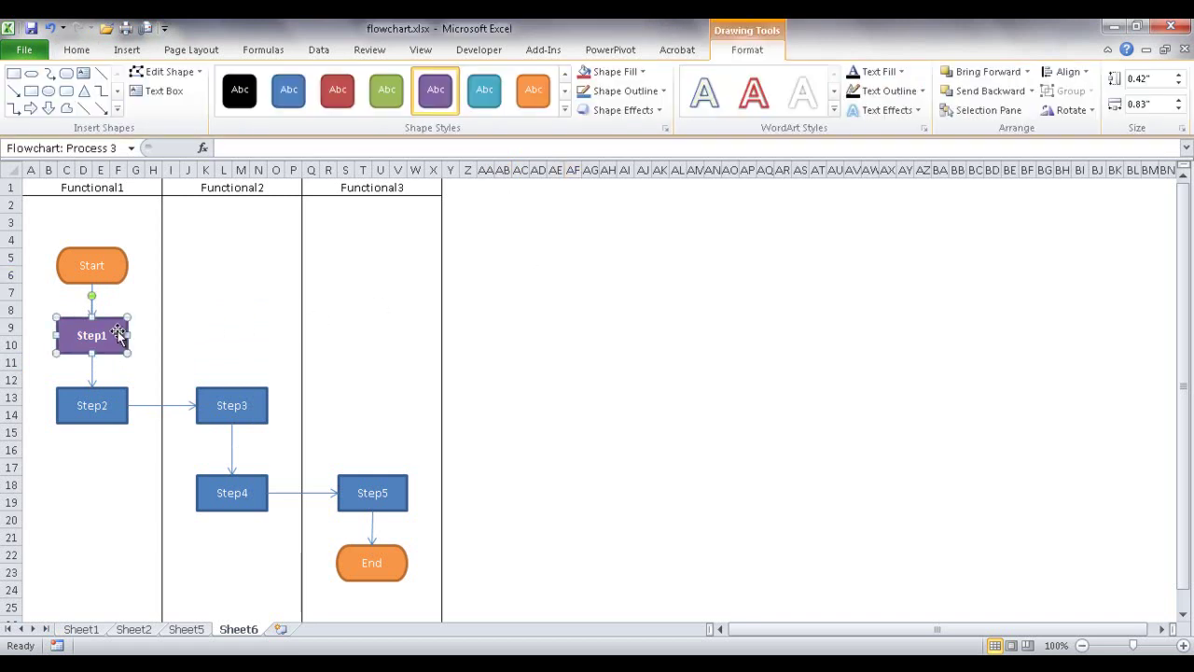
left_click(76, 50)
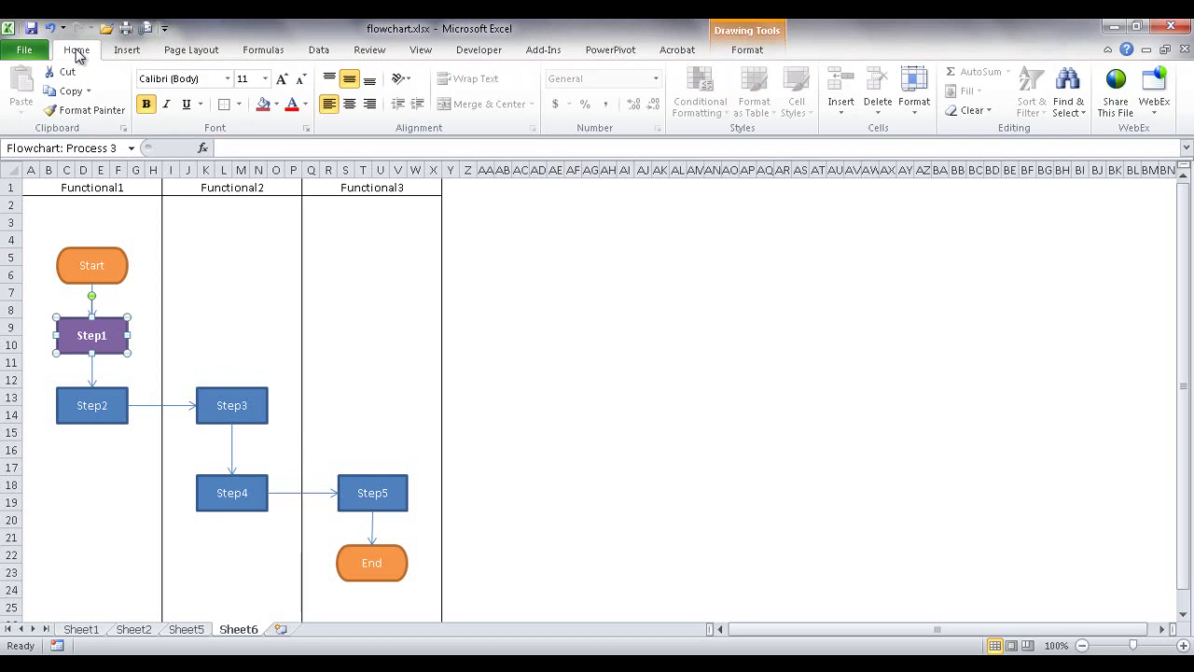
left_click(81, 112)
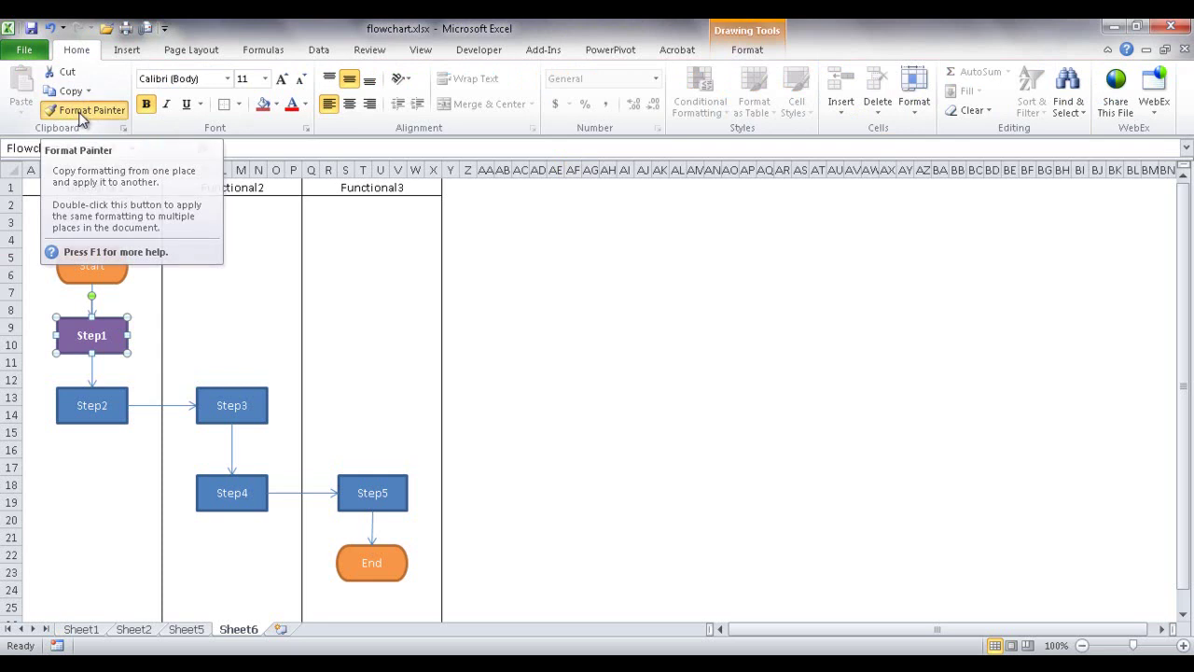
left_click(115, 399)
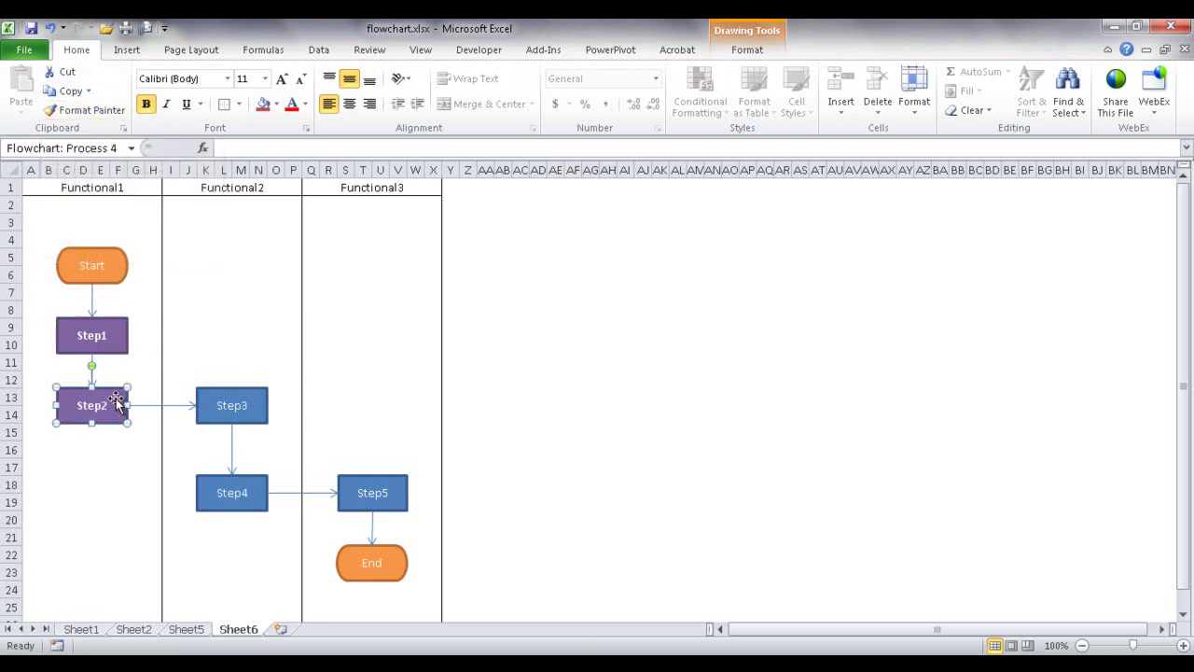
left_click(94, 112)
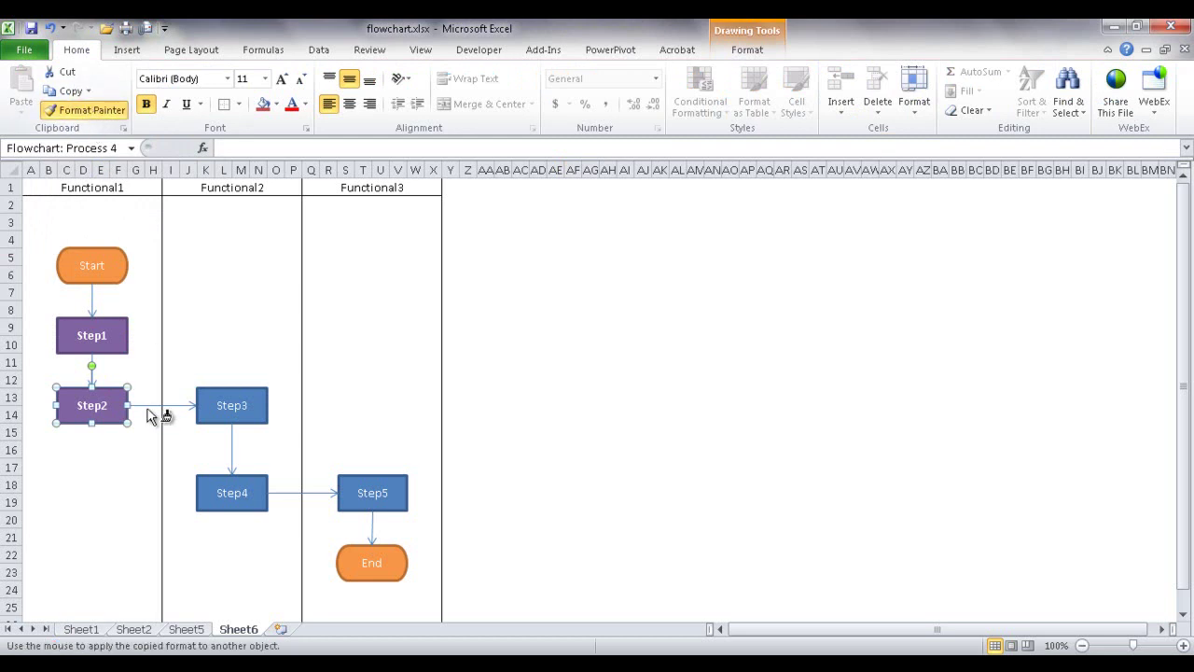
left_click(219, 405)
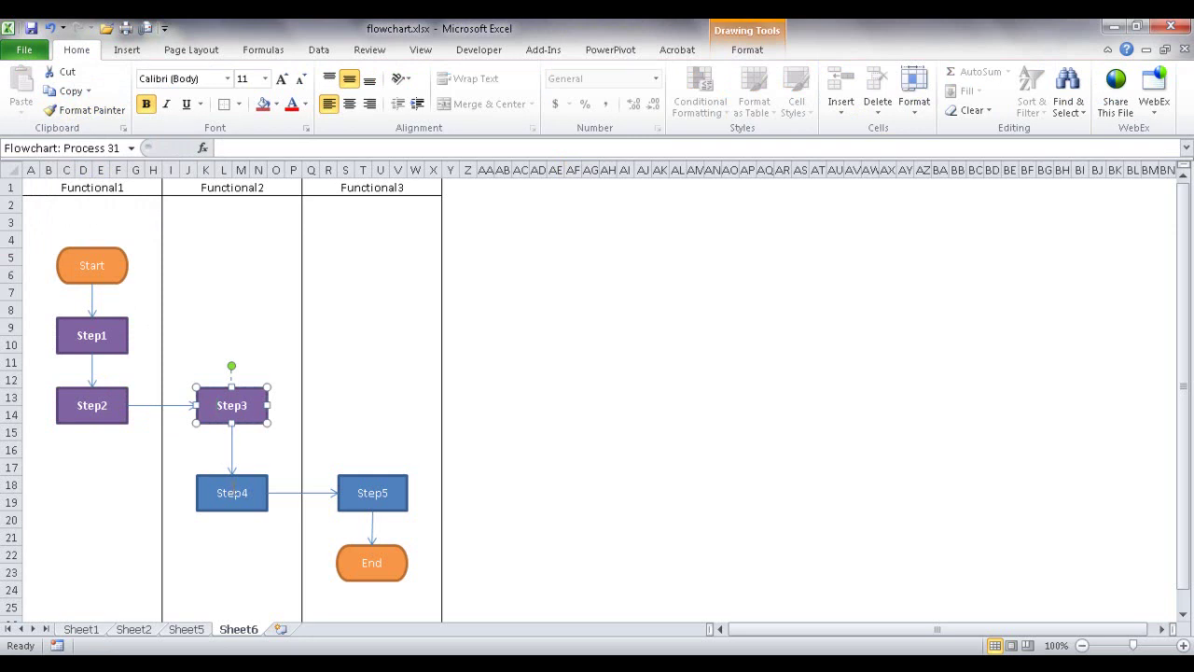
- Copy Step3's formatting to both Step4 and Step5 with Format Painter kept active, and switch the painter off
left_click(106, 116)
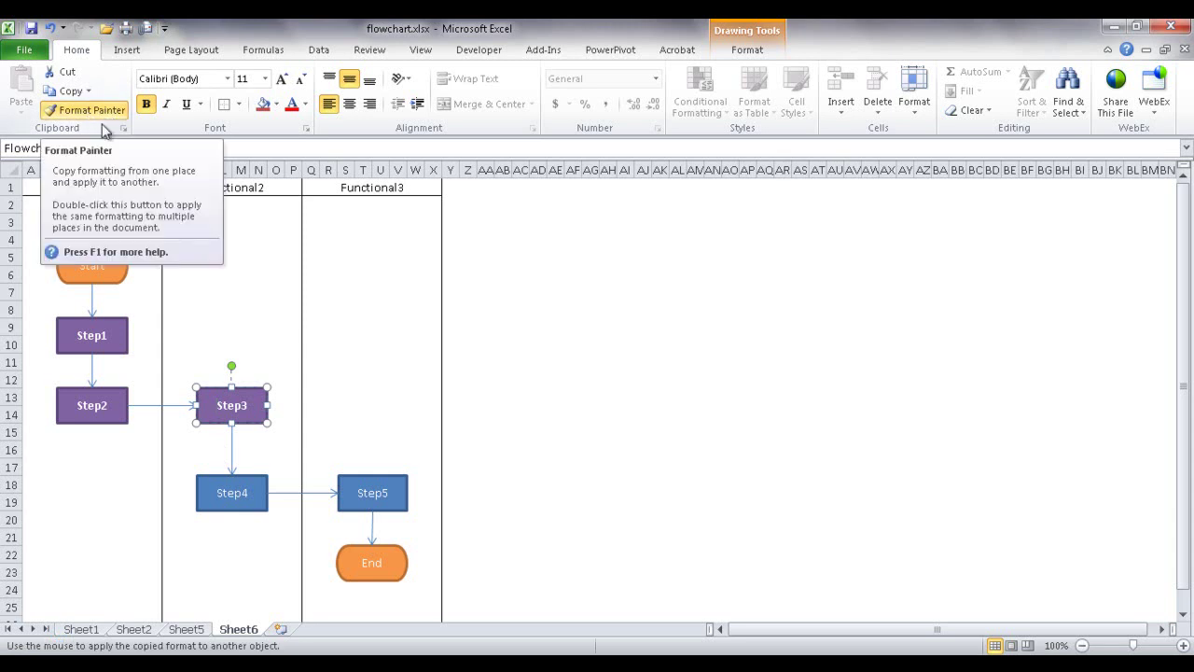
left_click(232, 493)
left_click(67, 49)
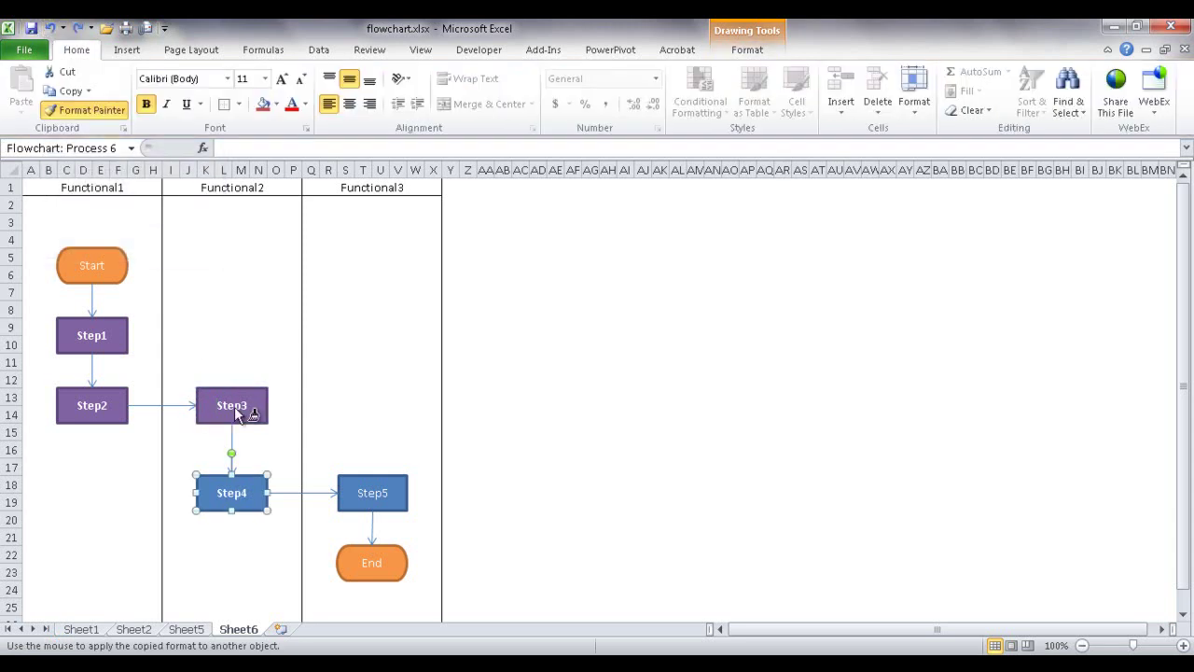
left_click(232, 492)
left_click(359, 494)
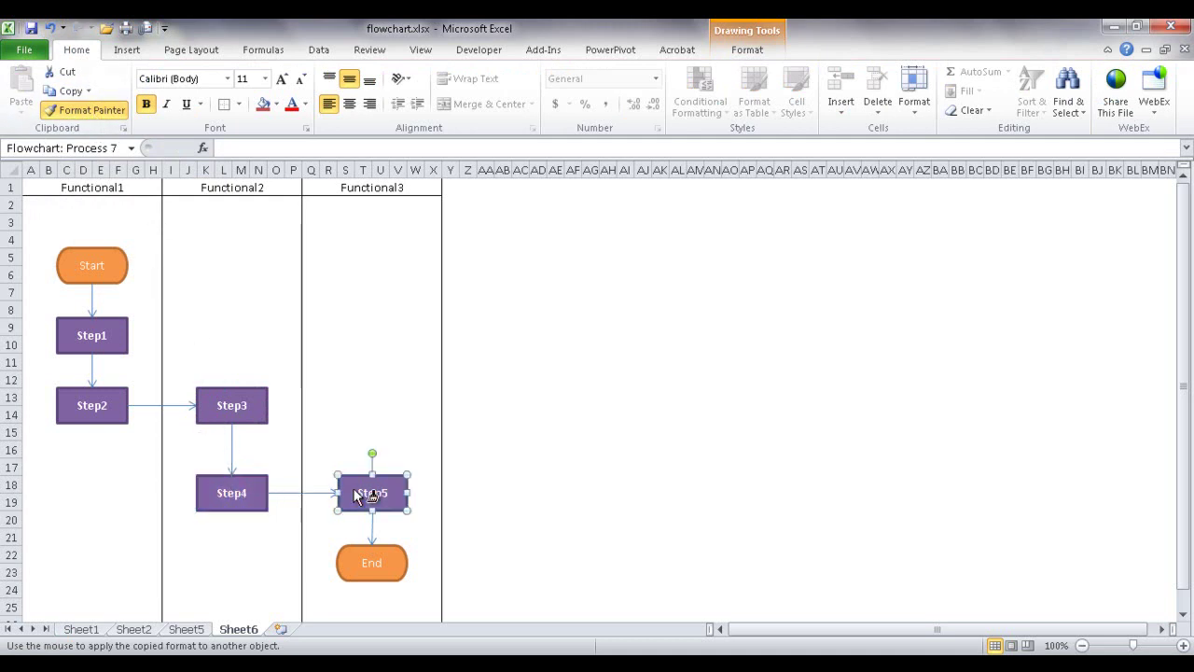
left_click(100, 110)
key("Escape")
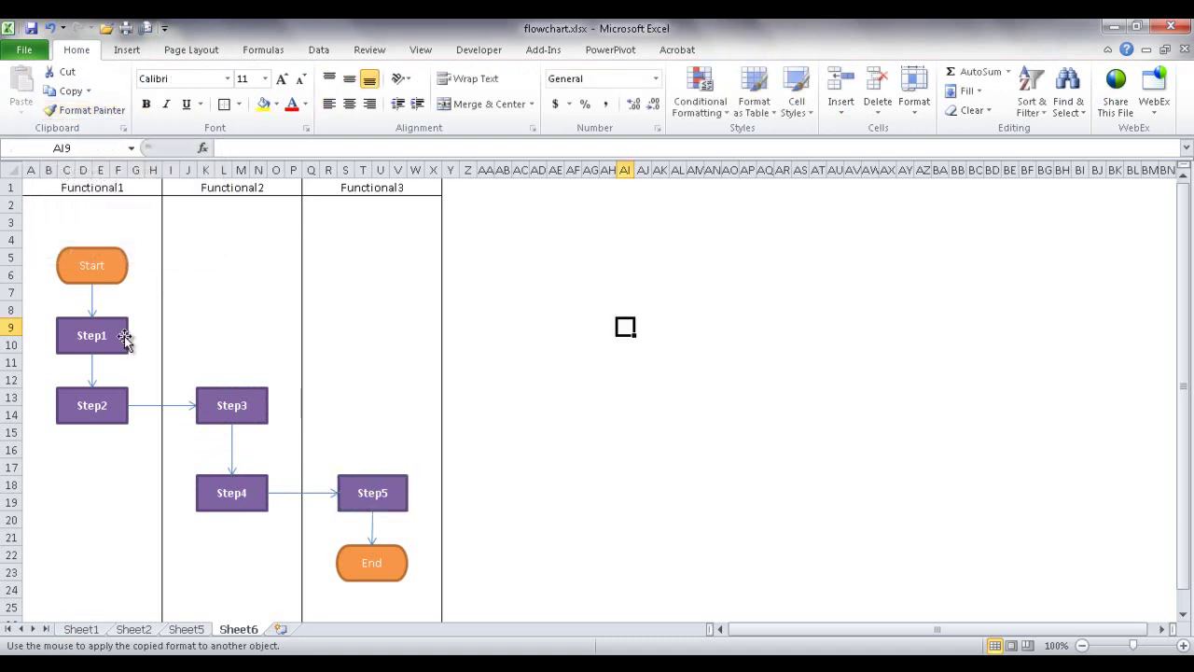